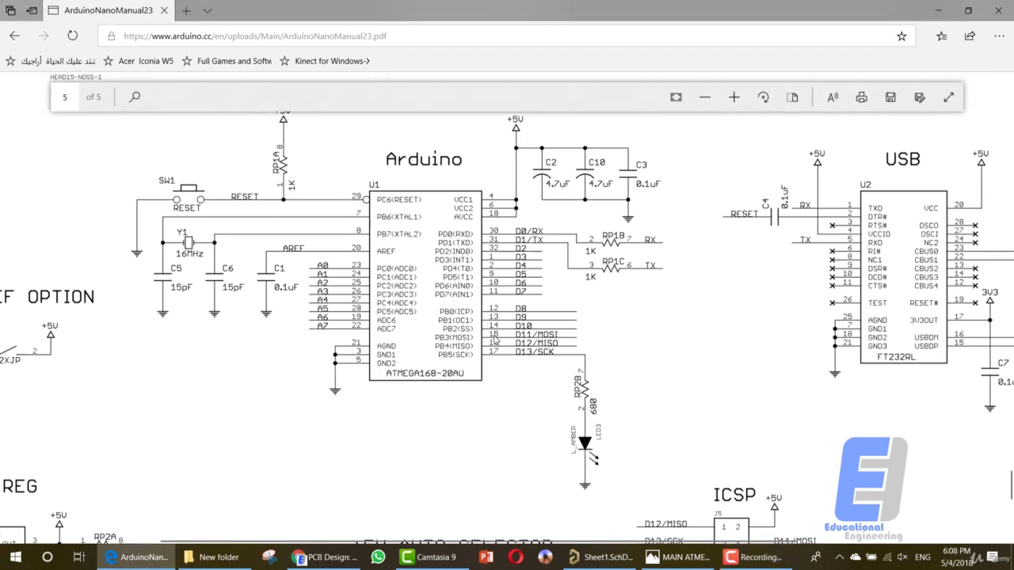
Step: Examine the Arduino section of the Arduino Nano schematic around the ATMEGA168-20AU, then switch to Altium Designer
scroll(500, 339, "down", 1, "ctrl")
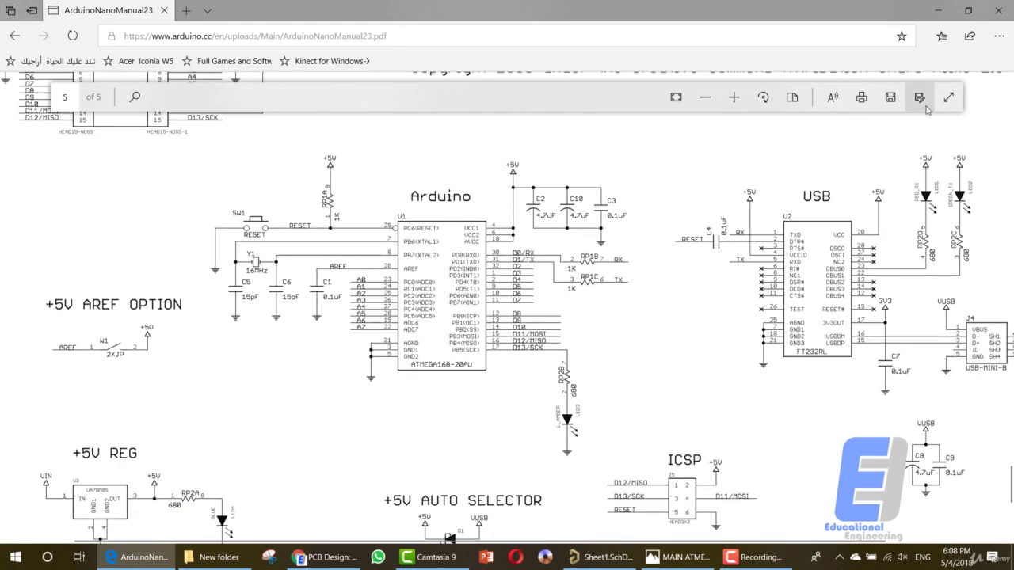
scroll(592, 203, "down", 2, "ctrl")
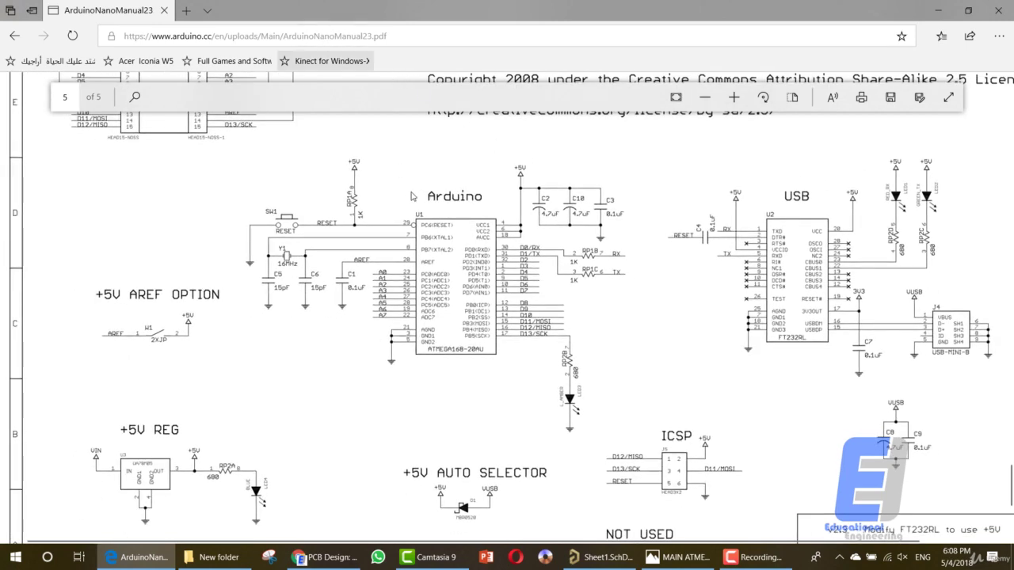
scroll(408, 206, "up", 2)
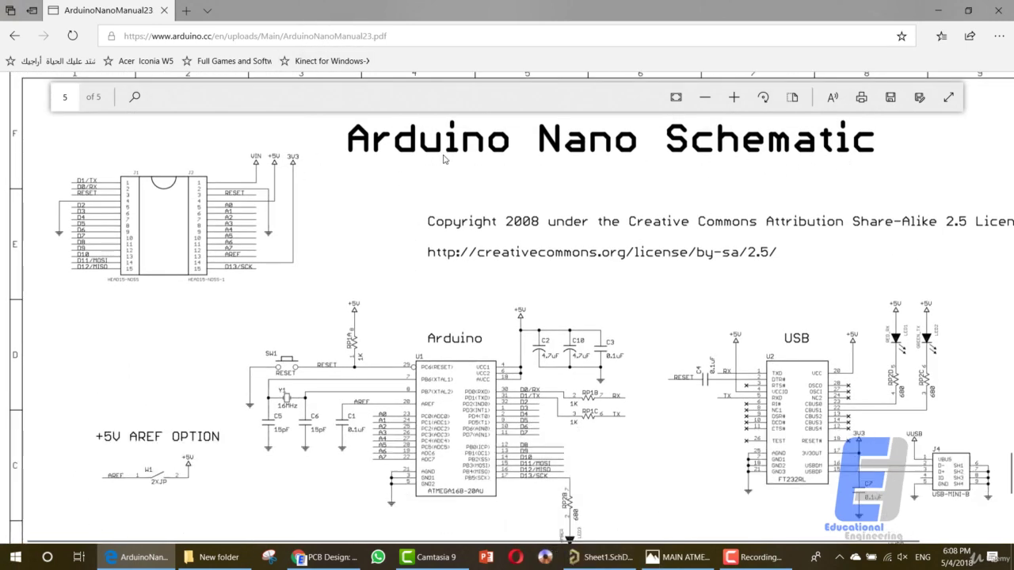
scroll(539, 273, "down", 1)
scroll(436, 320, "up", 1, "ctrl")
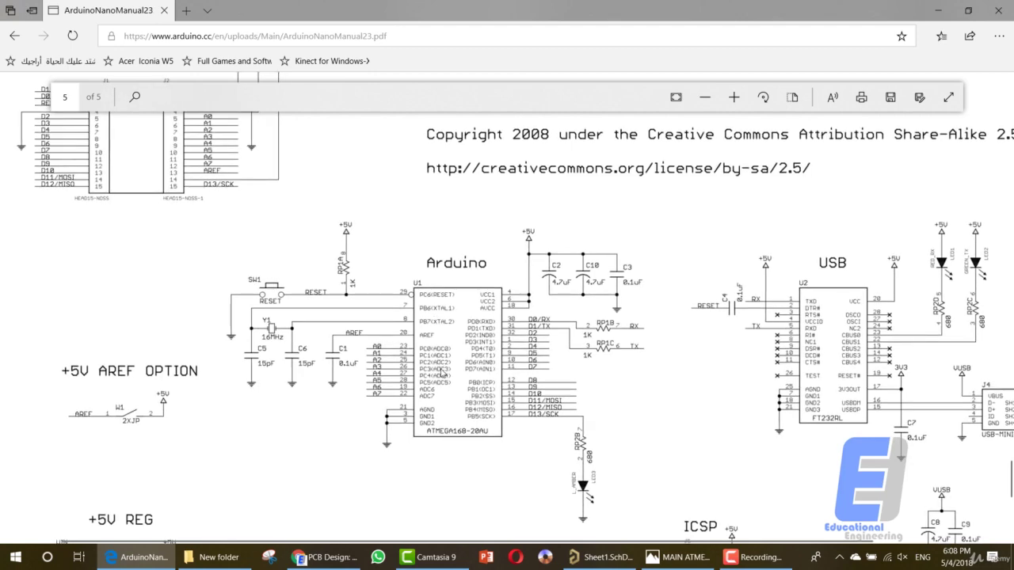
scroll(438, 321, "up", 1, "ctrl")
scroll(457, 327, "down", 1)
scroll(457, 325, "down", 1)
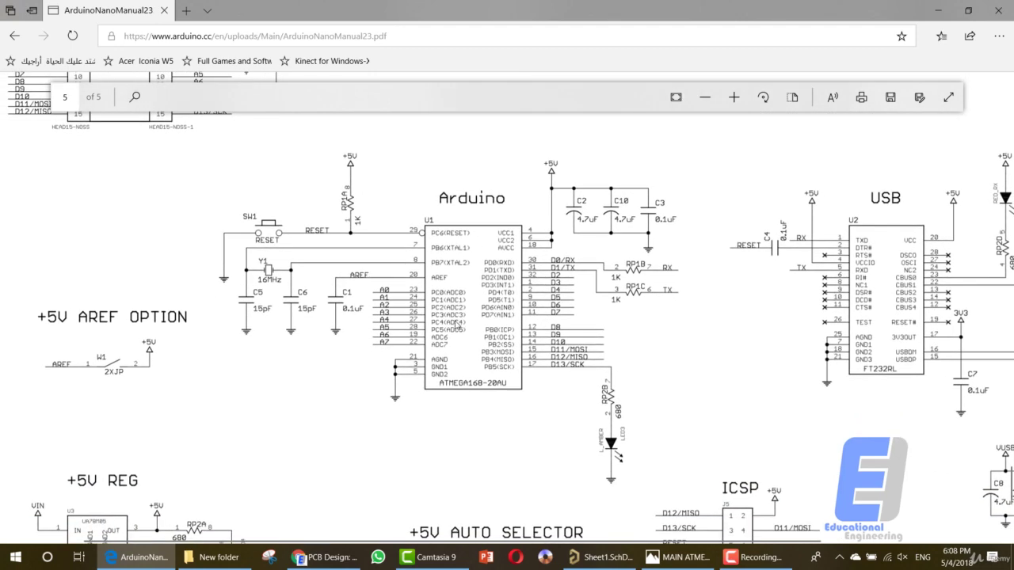
scroll(467, 321, "up", 1, "ctrl")
scroll(480, 337, "up", 1, "ctrl")
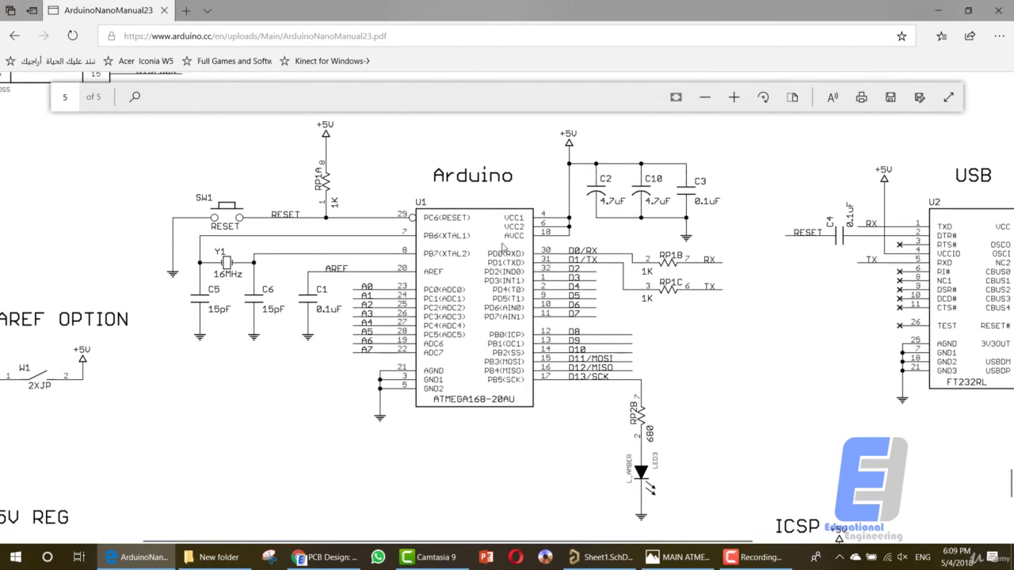
left_click_drag(505, 9, 0, 172)
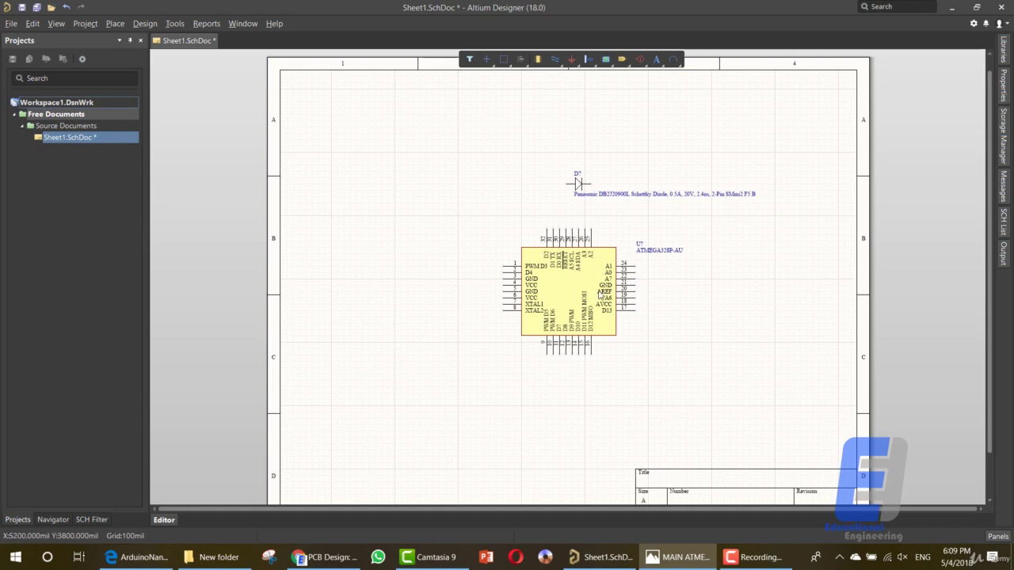
Step: Apply the A3 general template to just this document without updating any parameters
left_click(591, 294)
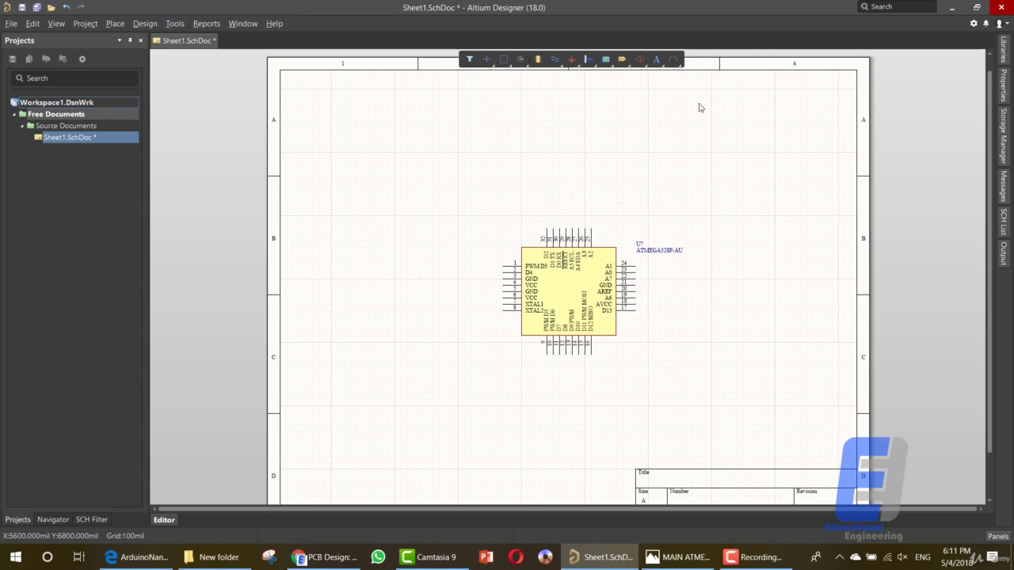
left_click(145, 23)
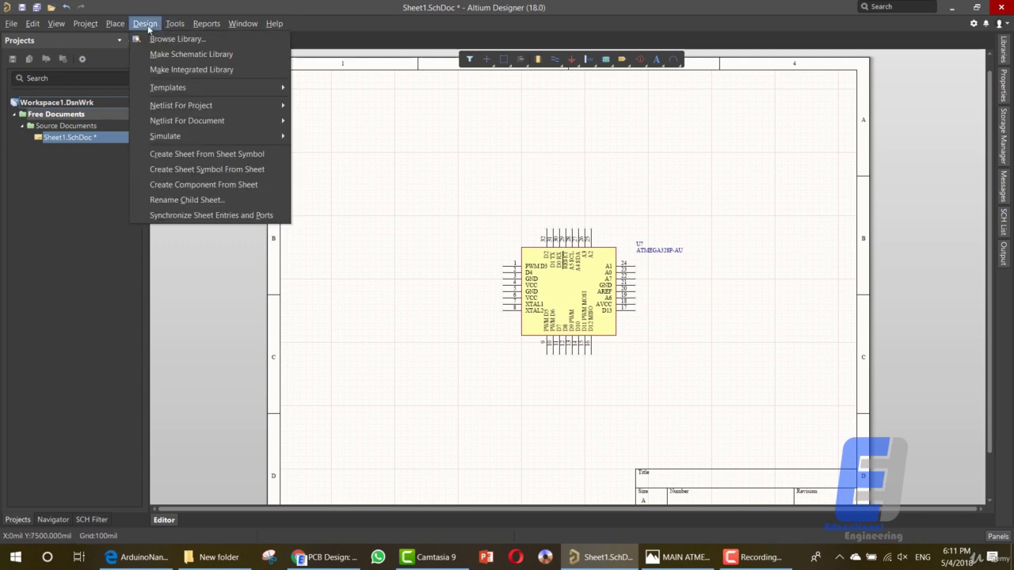
mouse_move(159, 87)
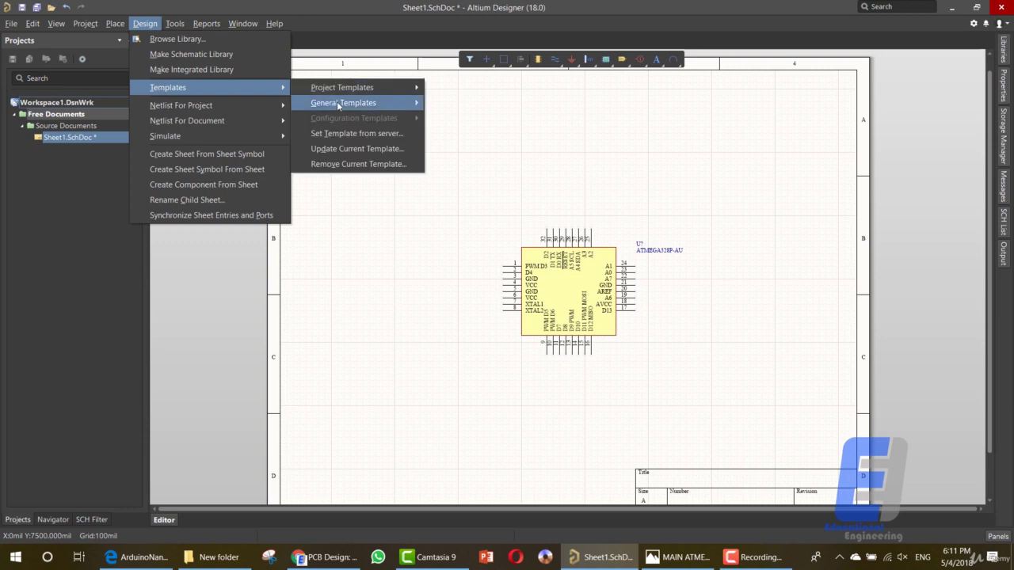
mouse_move(348, 104)
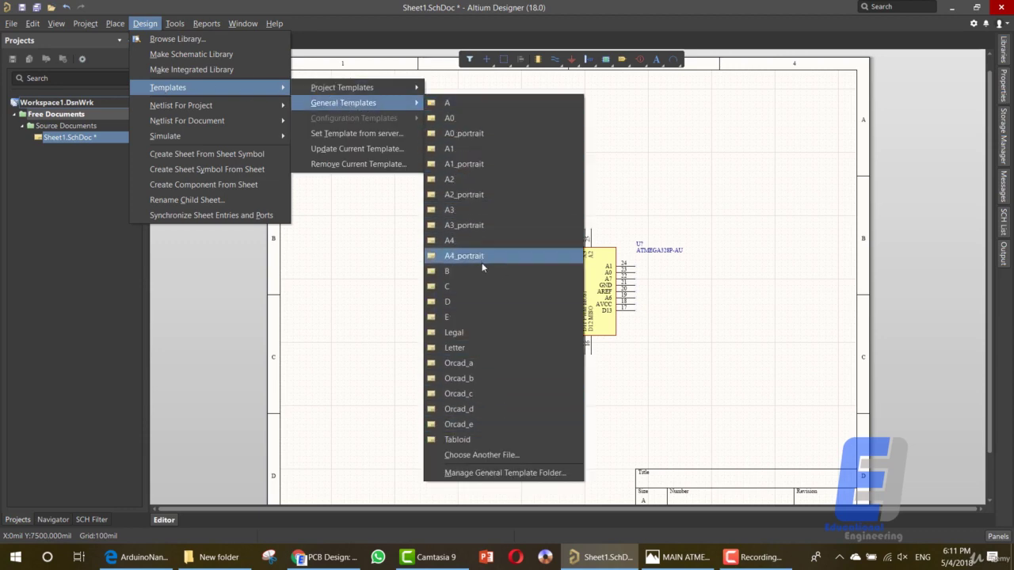
left_click(471, 210)
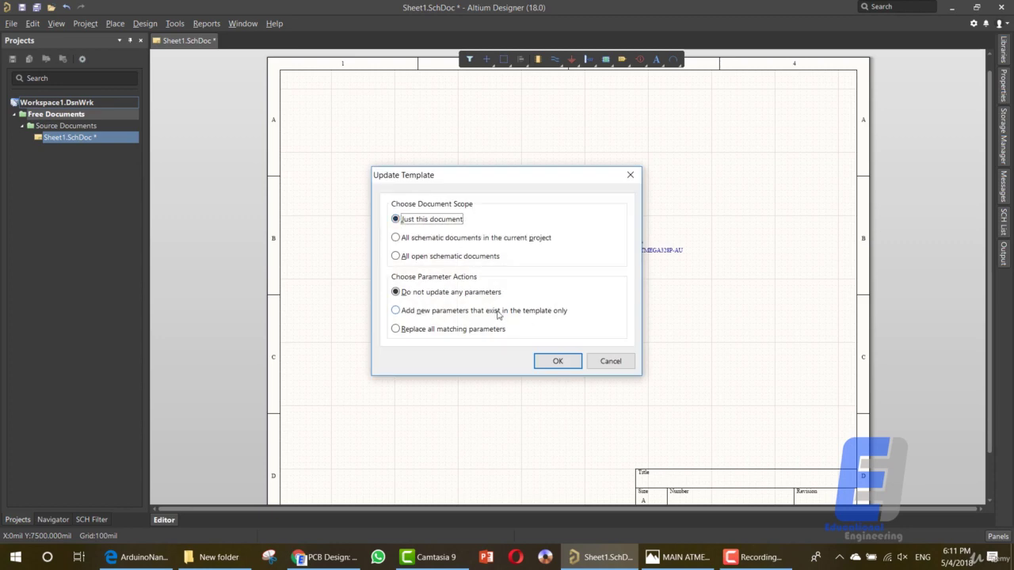
left_click(551, 365)
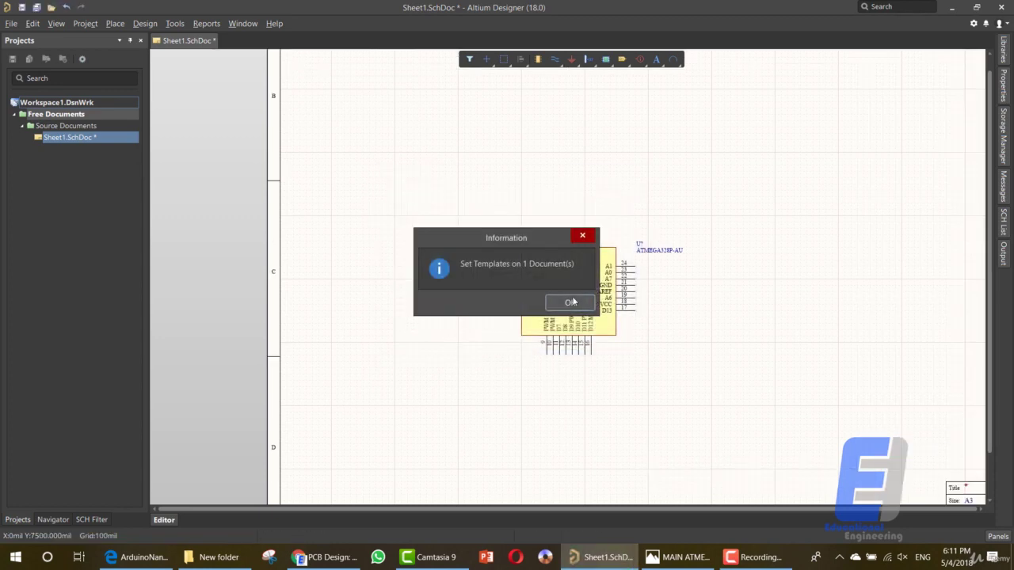
left_click(571, 302)
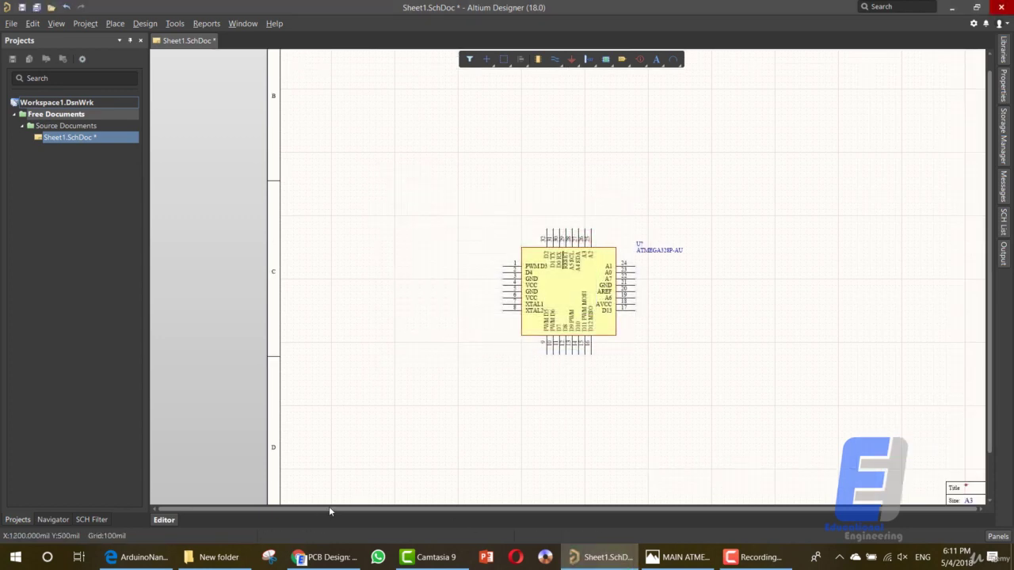
Step: Move the ATMEGA328P-AU microcontroller to the middle of the A3 sheet
scroll(563, 436, "up", 4)
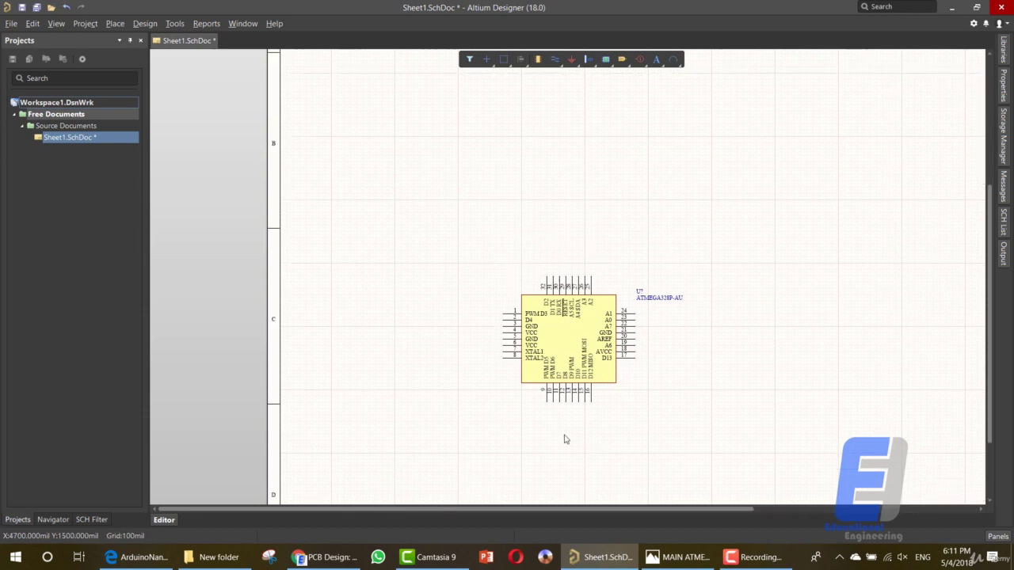
scroll(569, 426, "down", 4, "ctrl")
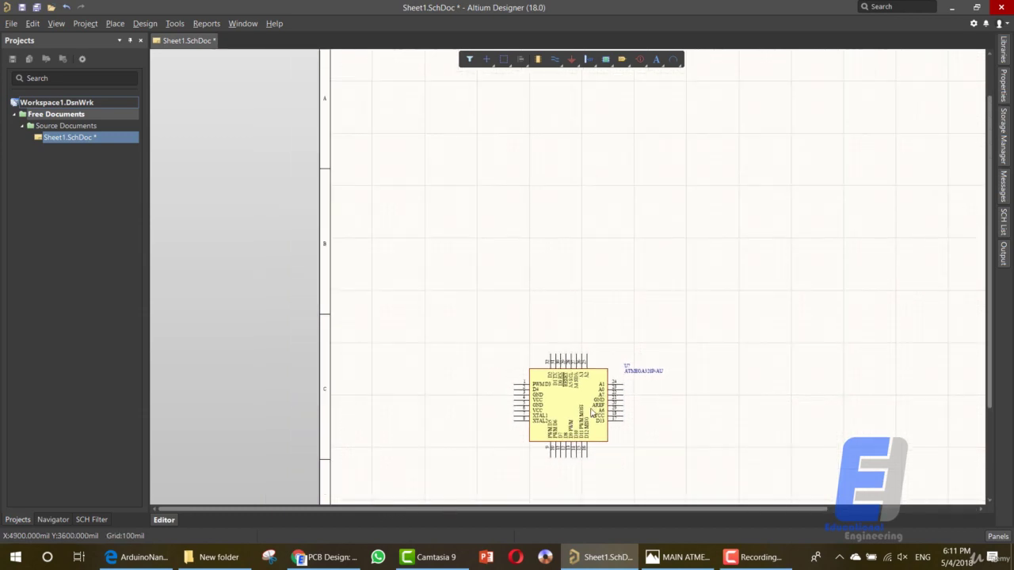
left_click_drag(652, 509, 710, 509)
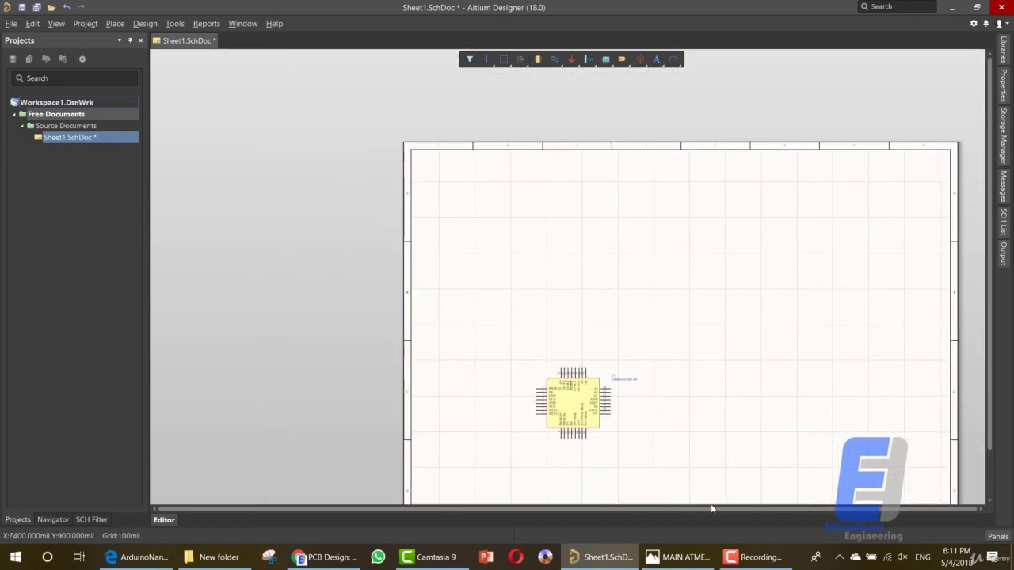
scroll(728, 431, "down", 3)
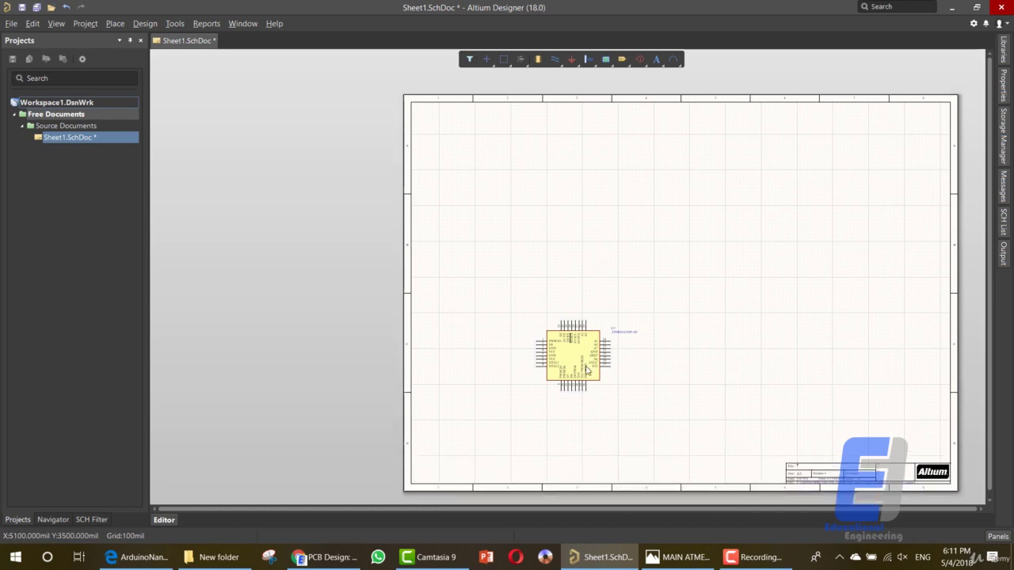
left_click_drag(584, 366, 680, 297)
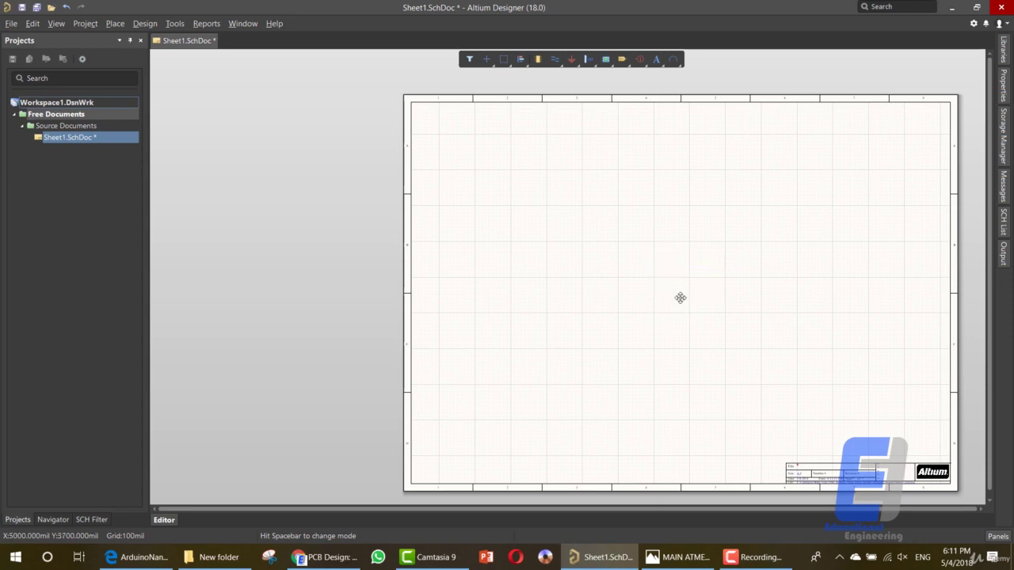
left_click(724, 294)
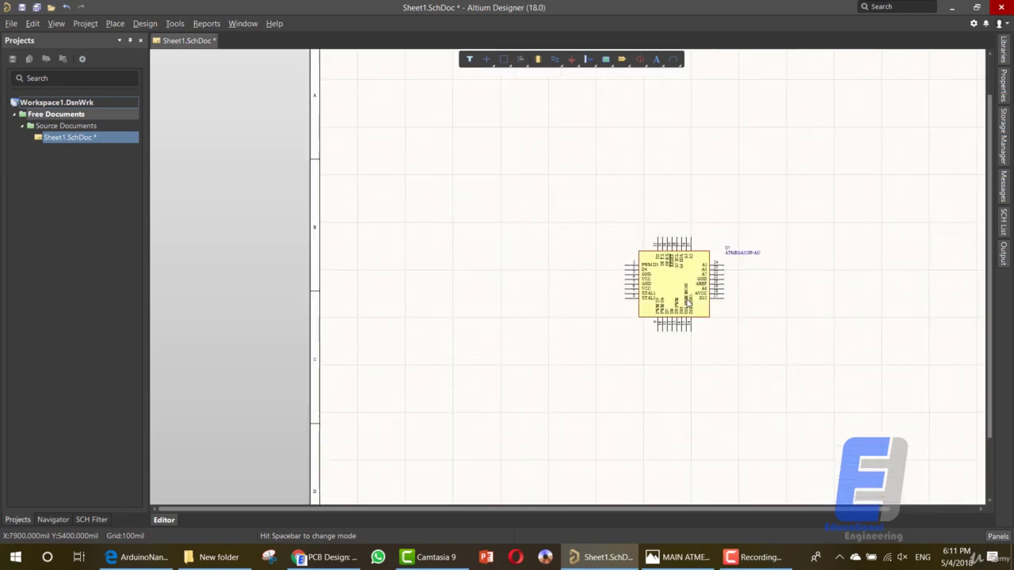
Step: Place the Button Tactile Switch, NO 0.05 A 0.8mm from Switches.IntLib above the microcontroller's RESET pin
scroll(686, 302, "up", 1, "ctrl")
scroll(690, 307, "up", 1, "ctrl")
scroll(690, 313, "up", 1, "ctrl")
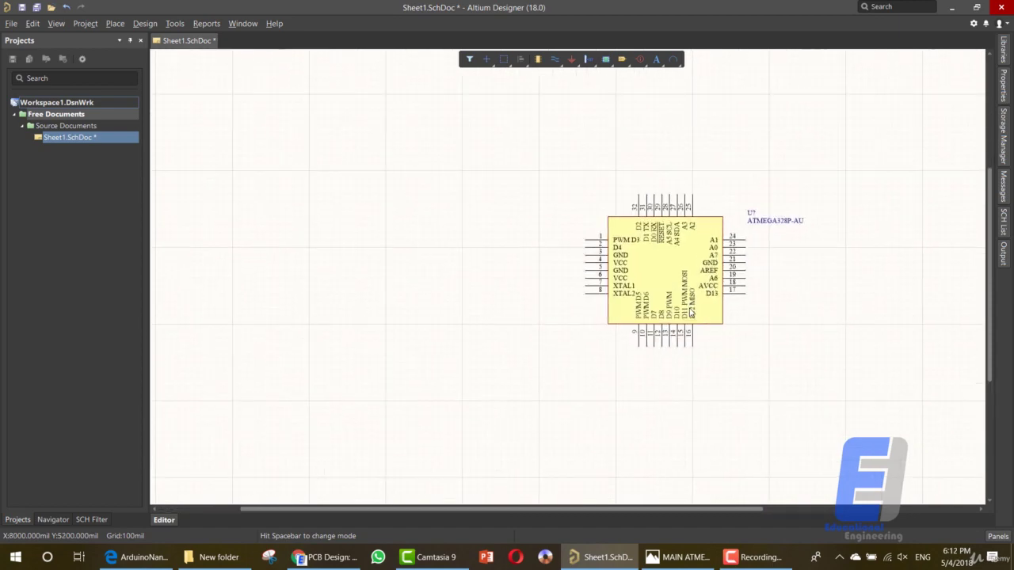
scroll(691, 312, "up", 1, "ctrl")
scroll(692, 313, "up", 1, "ctrl")
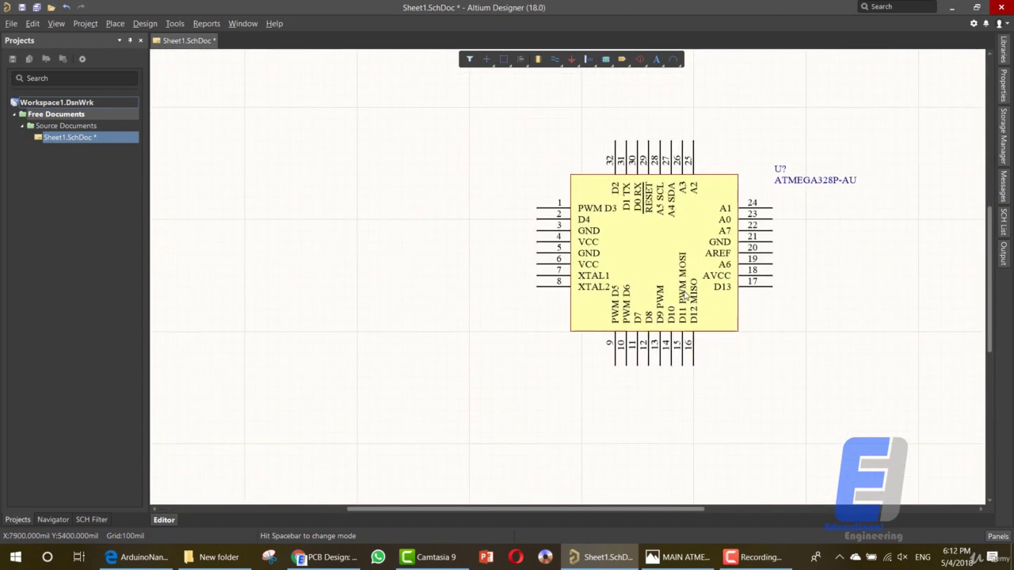
scroll(683, 298, "down", 1, "ctrl")
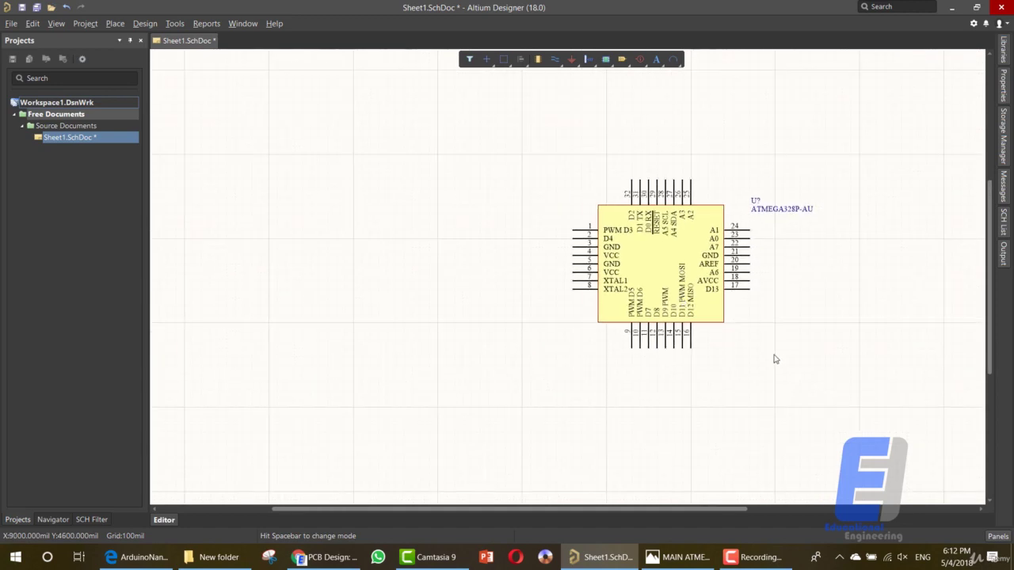
key("space")
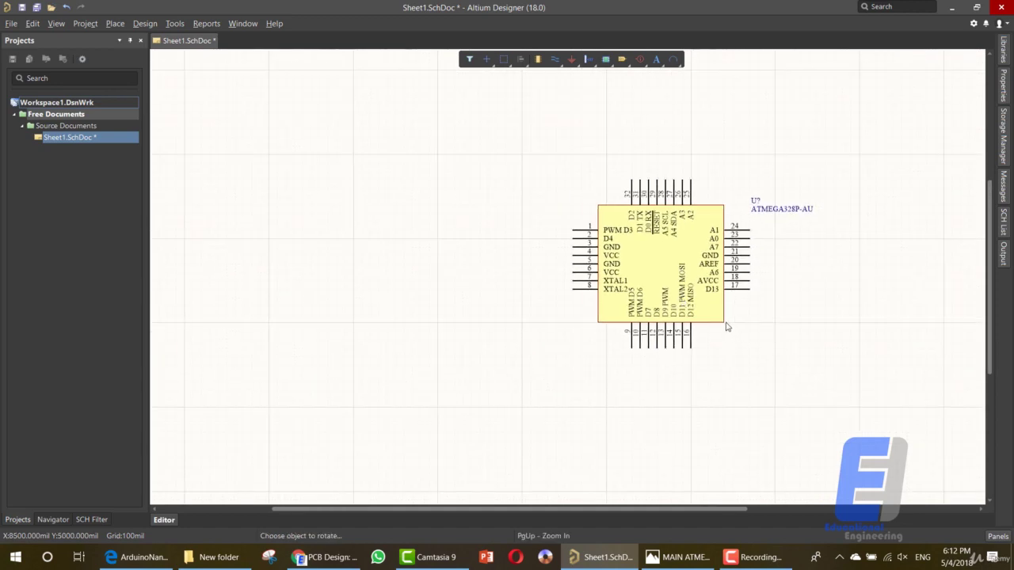
left_click(1006, 56)
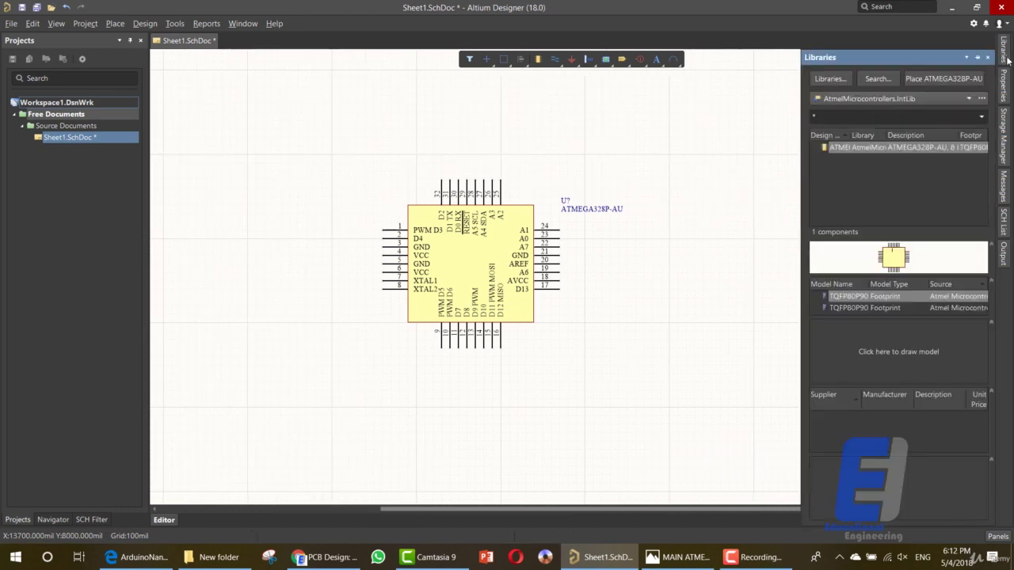
left_click(859, 99)
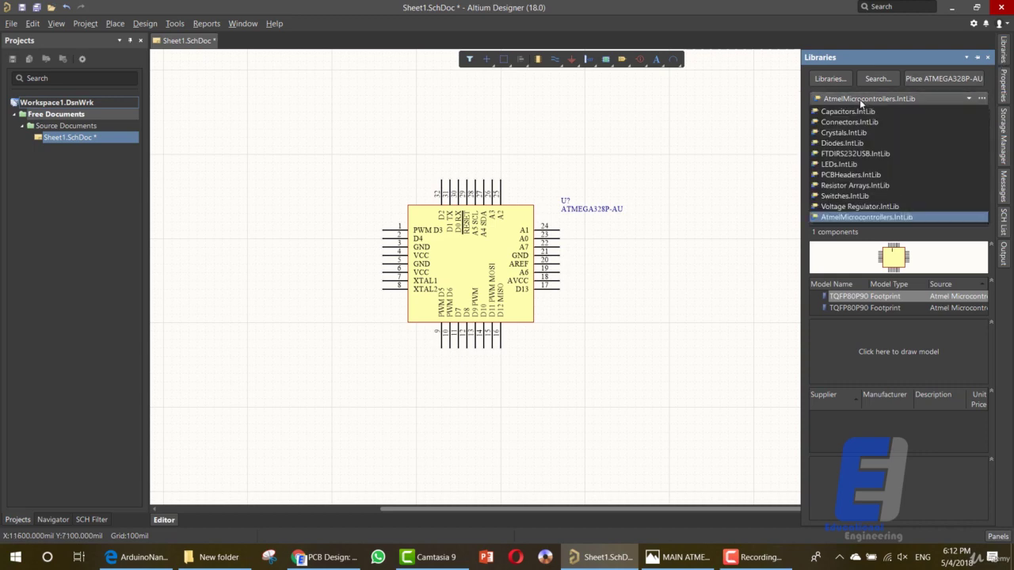
left_click(851, 195)
left_click(856, 158)
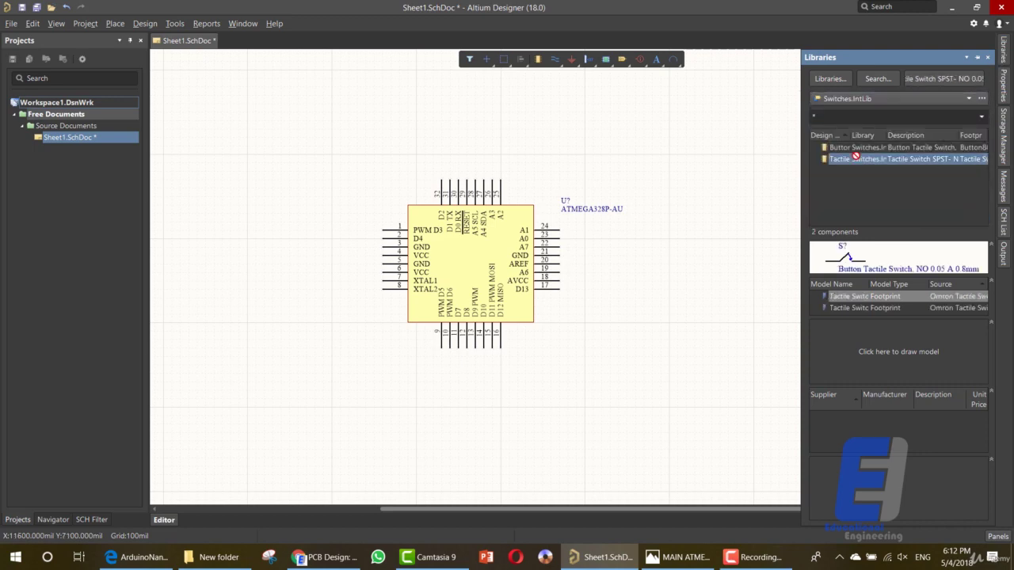
left_click(855, 148)
left_click(856, 159)
left_click(857, 149)
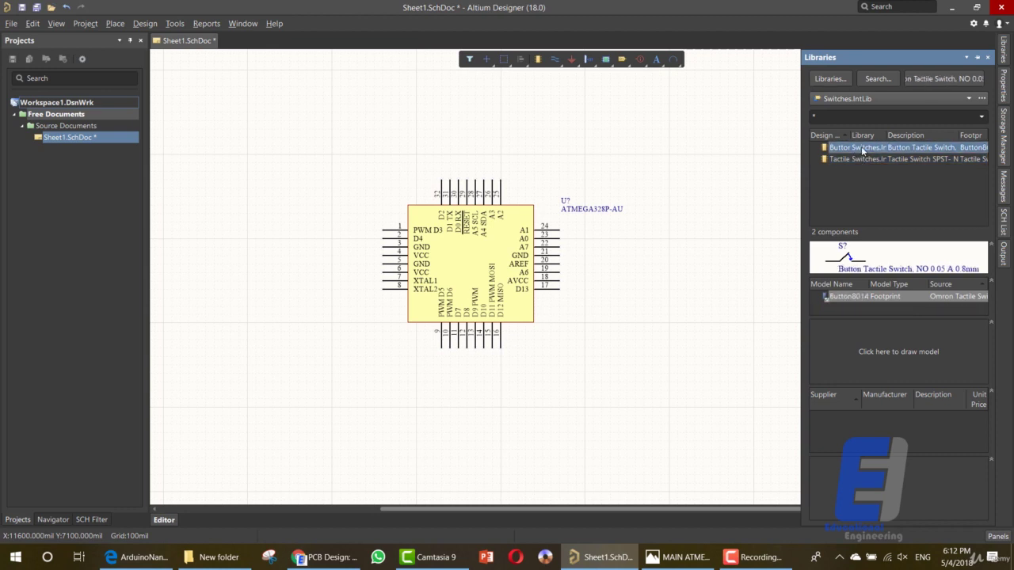
left_click_drag(862, 149, 477, 150)
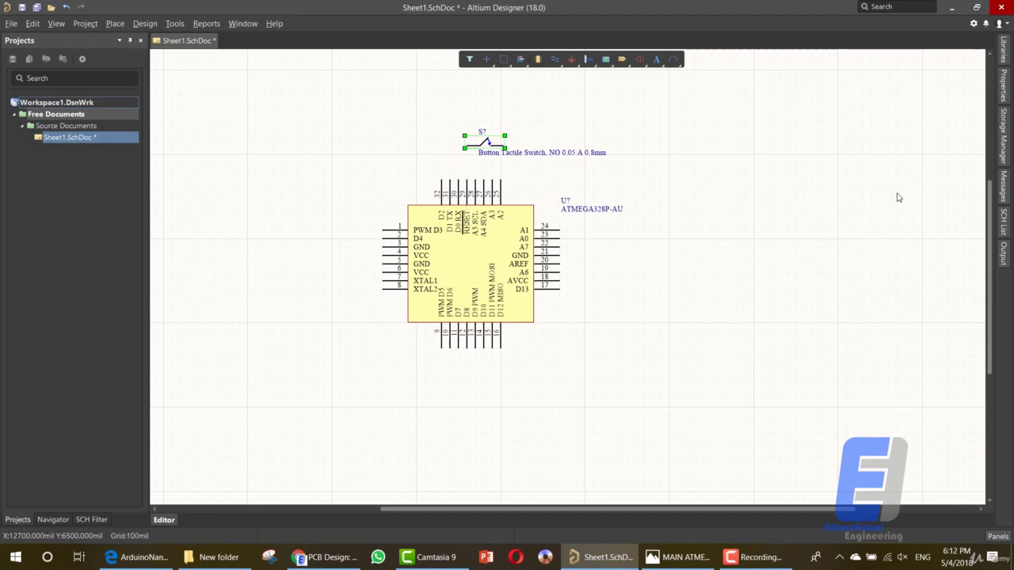
Step: Place the 100nF 50V capacitor from Capacitors.IntLib beside the microcontroller's AREF pin
left_click(1003, 59)
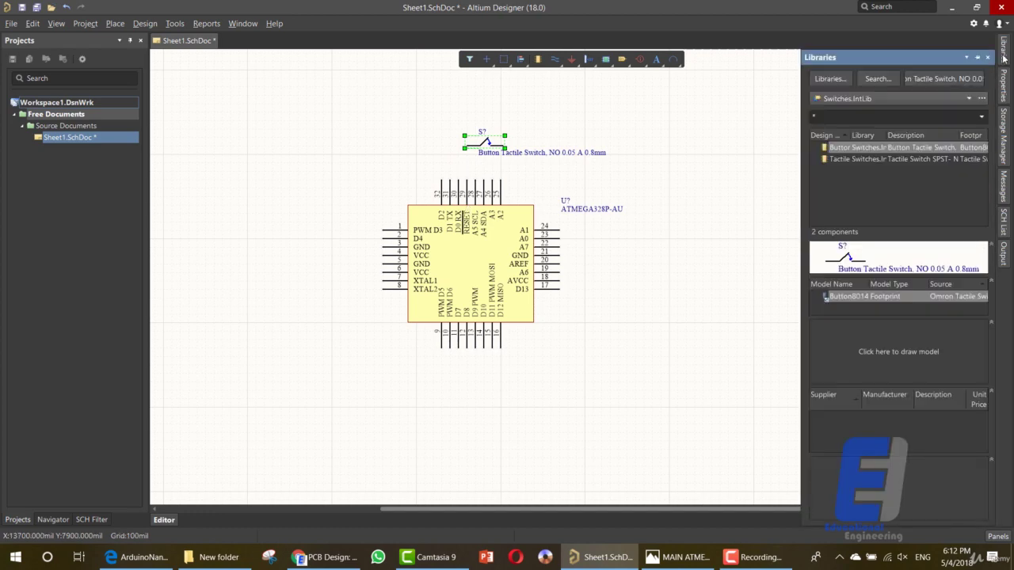
left_click(880, 95)
left_click(890, 192)
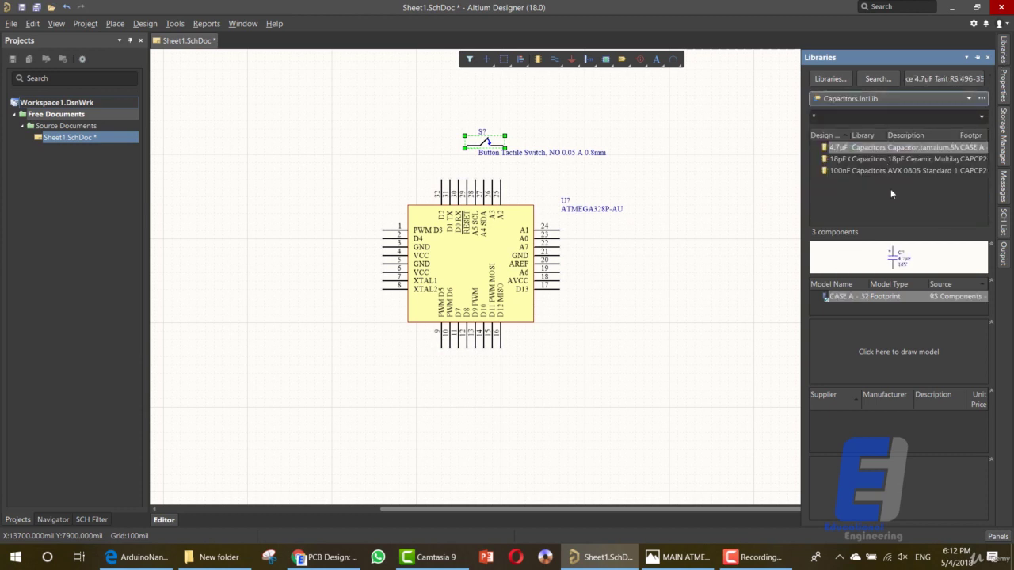
left_click(886, 159)
left_click(882, 170)
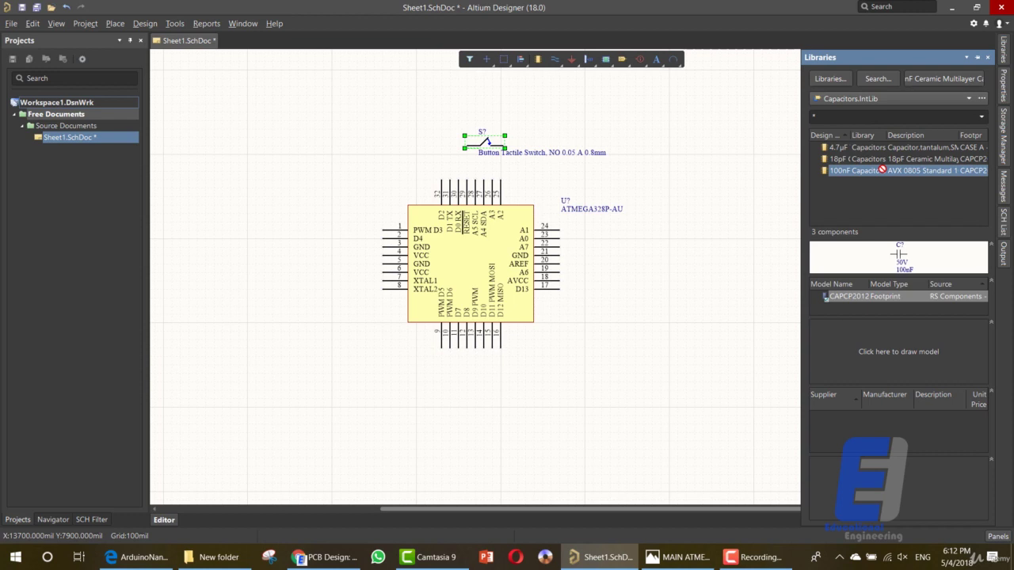
left_click(884, 158)
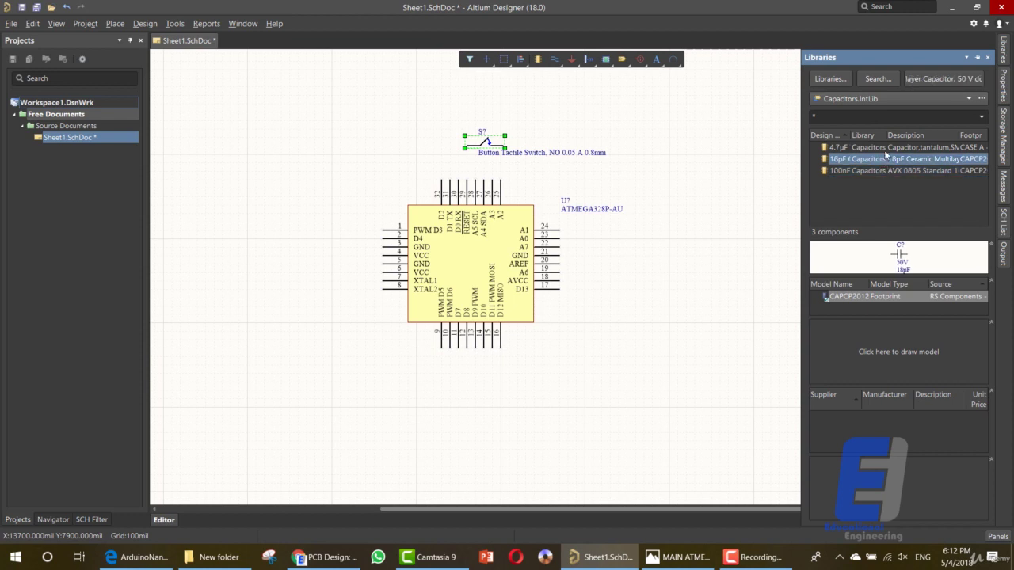
left_click(887, 148)
left_click(872, 172)
left_click_drag(860, 176, 592, 267)
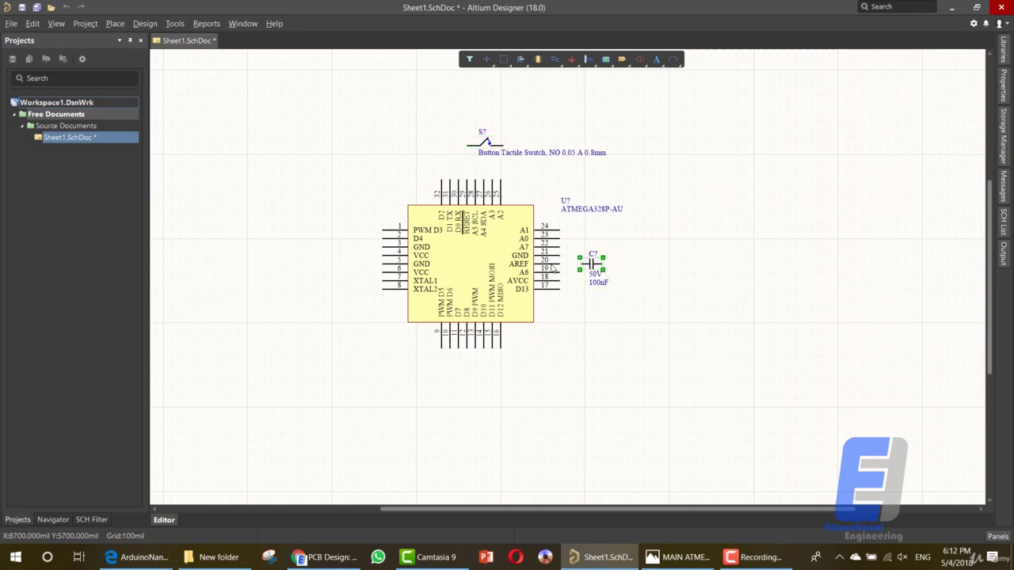
Step: Place two 18pF 50V capacitors from Capacitors.IntLib beside the microcontroller's XTAL pins
left_click(1001, 61)
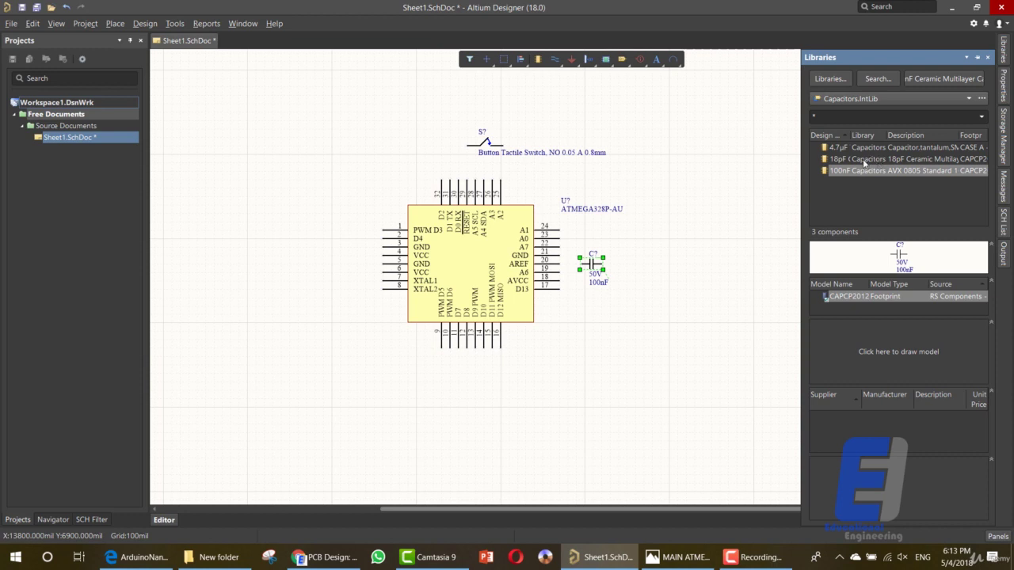
double_click(865, 163)
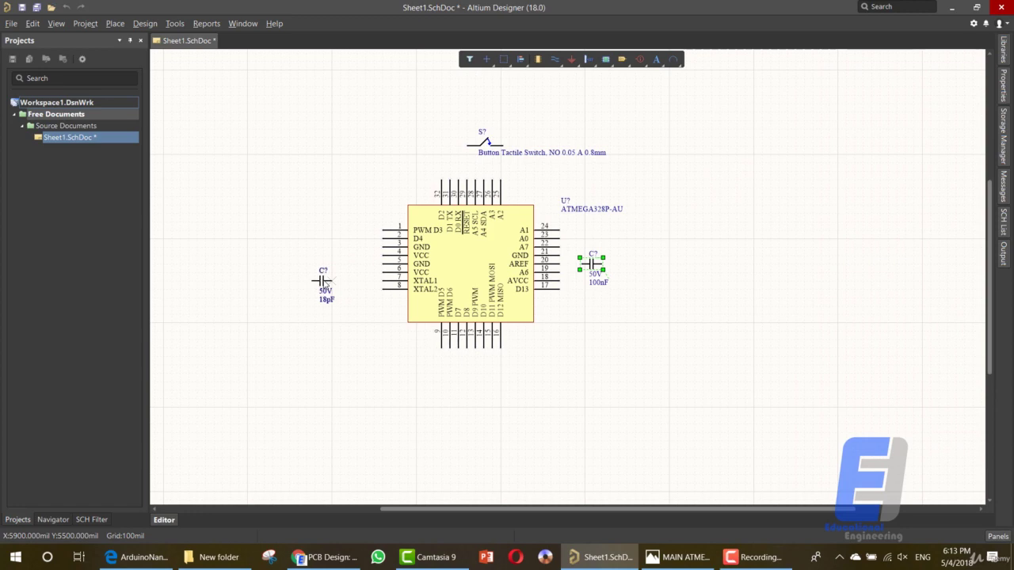
left_click(325, 283)
left_click_drag(320, 283, 354, 289)
Step: Place the 16MHz Aker crystal from Crystals.IntLib above the two 18pF capacitors
left_click(1004, 49)
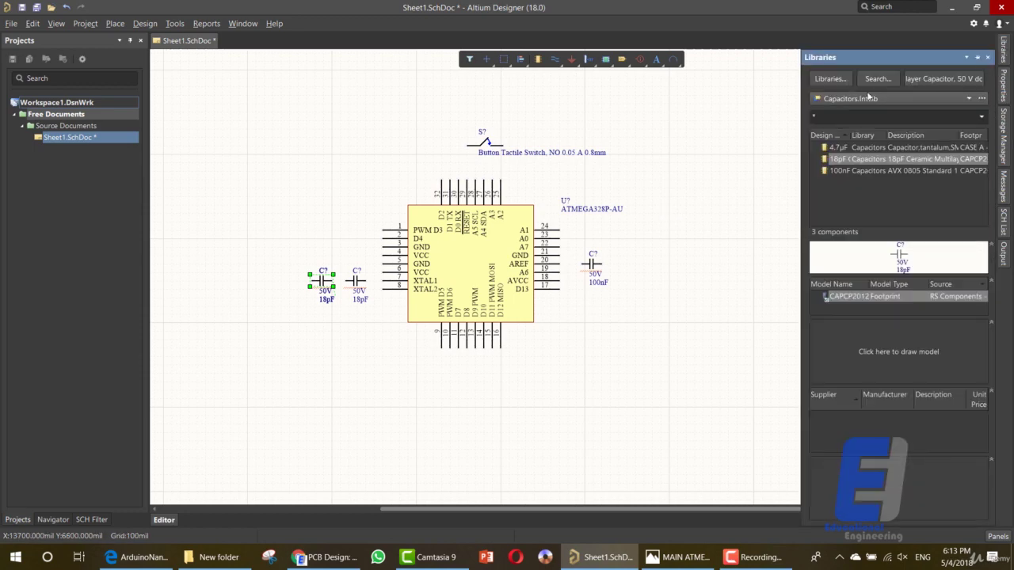
left_click(854, 98)
left_click(847, 135)
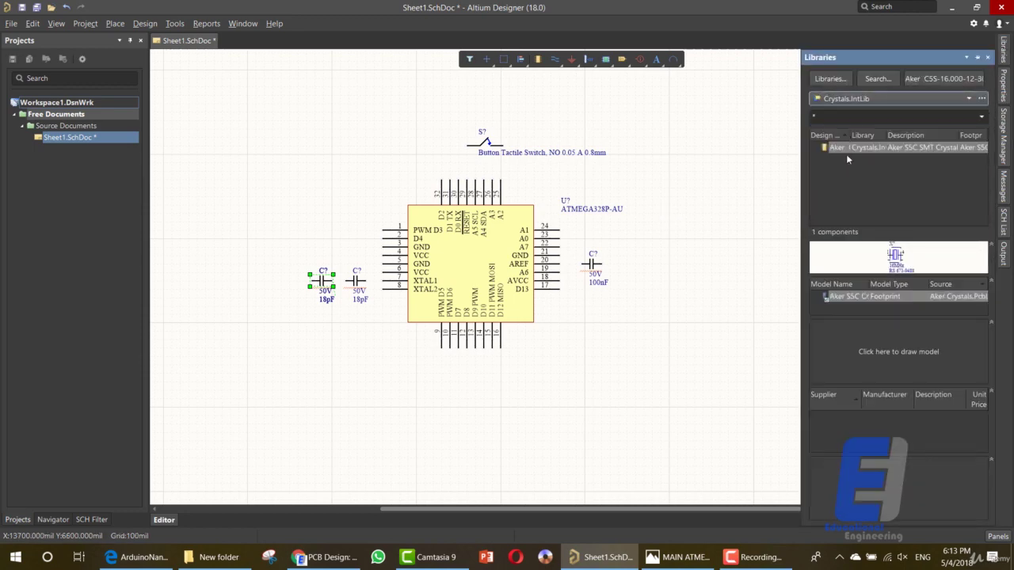
double_click(850, 149)
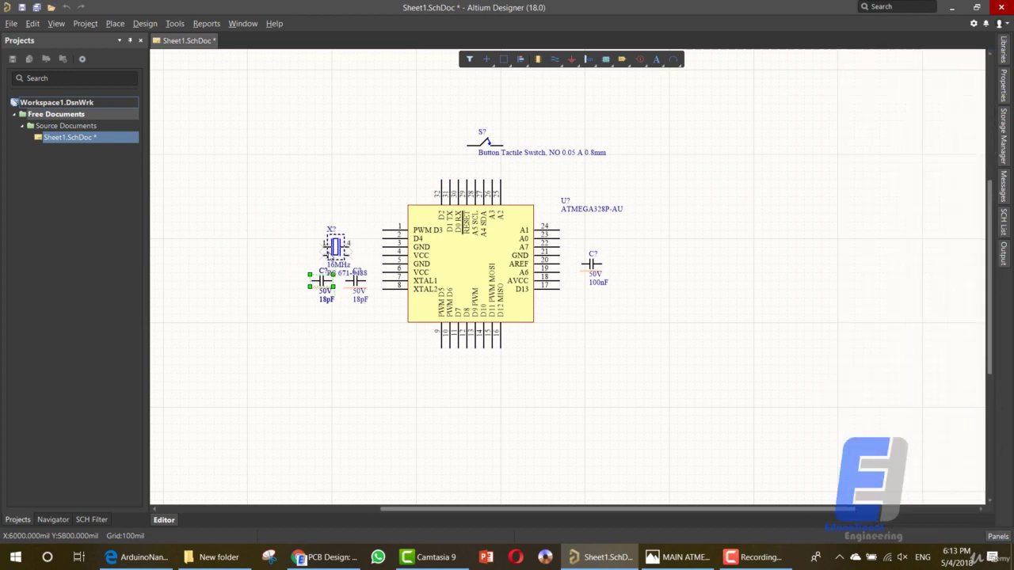
left_click(336, 248)
Step: Move the crystal and the 18pF capacitors farther from the microcontroller, with the capacitors just below the crystal
left_click_drag(260, 212, 362, 317)
left_click_drag(357, 280, 362, 290)
left_click_drag(285, 216, 348, 321)
left_click(367, 314)
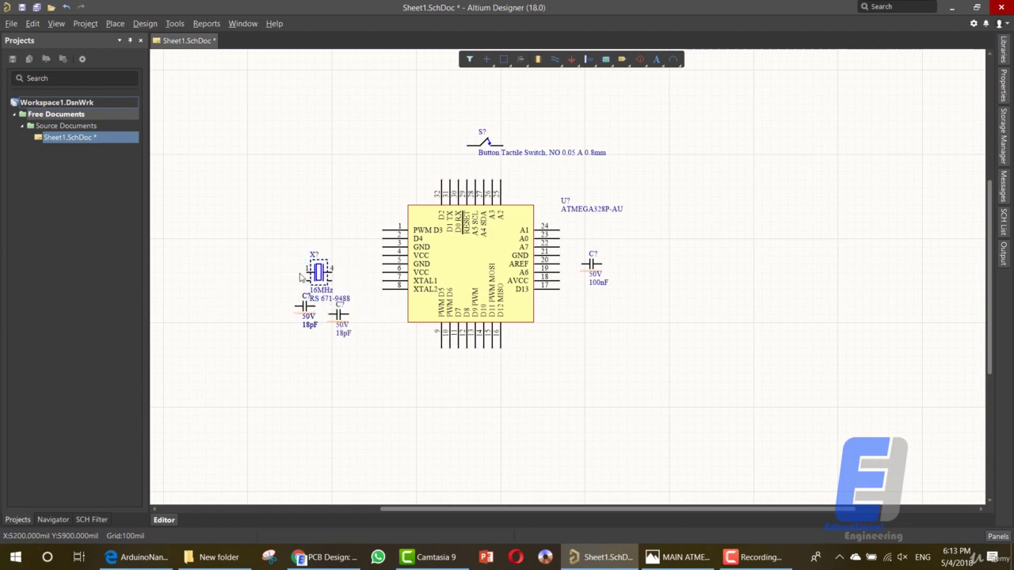
left_click_drag(265, 226, 362, 356)
left_click_drag(246, 238, 372, 392)
left_click(357, 388)
left_click_drag(264, 239, 373, 363)
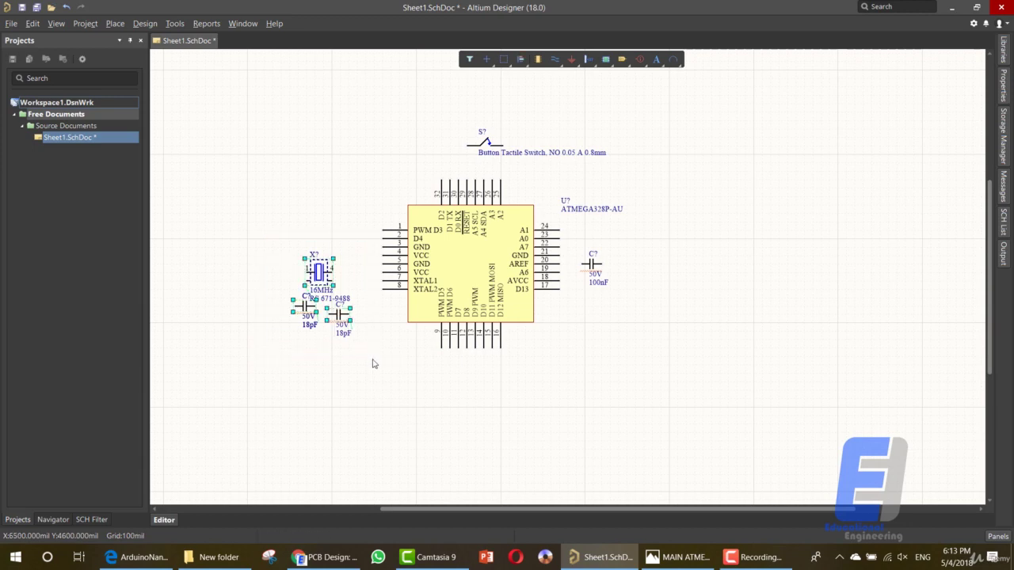
left_click_drag(322, 281, 308, 299)
left_click(262, 302)
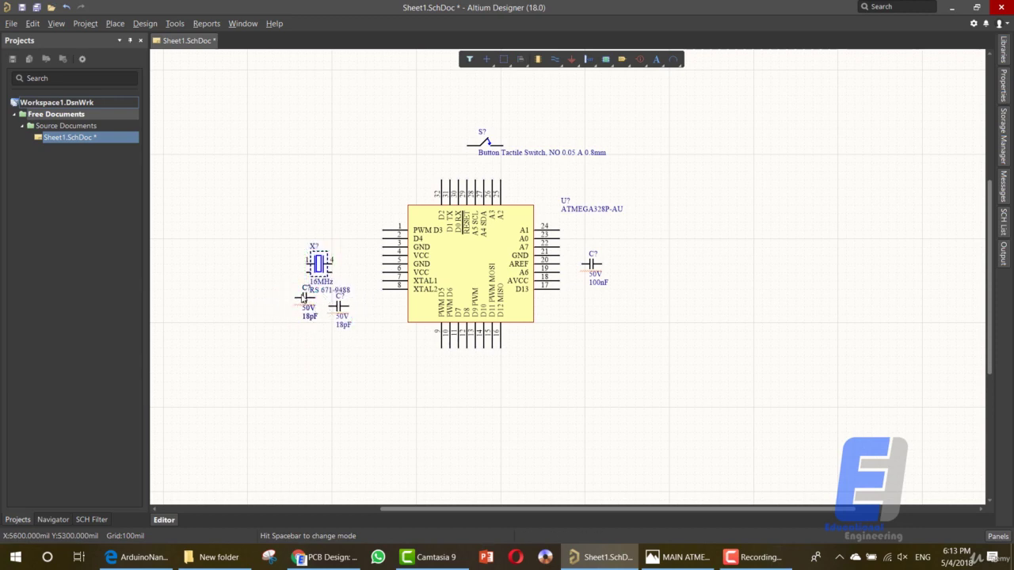
Step: Try to move the 18pF capacitor under the crystal farther from its neighbour, and undo the move
left_click(305, 301)
left_click_drag(305, 299, 287, 305)
left_click(295, 328)
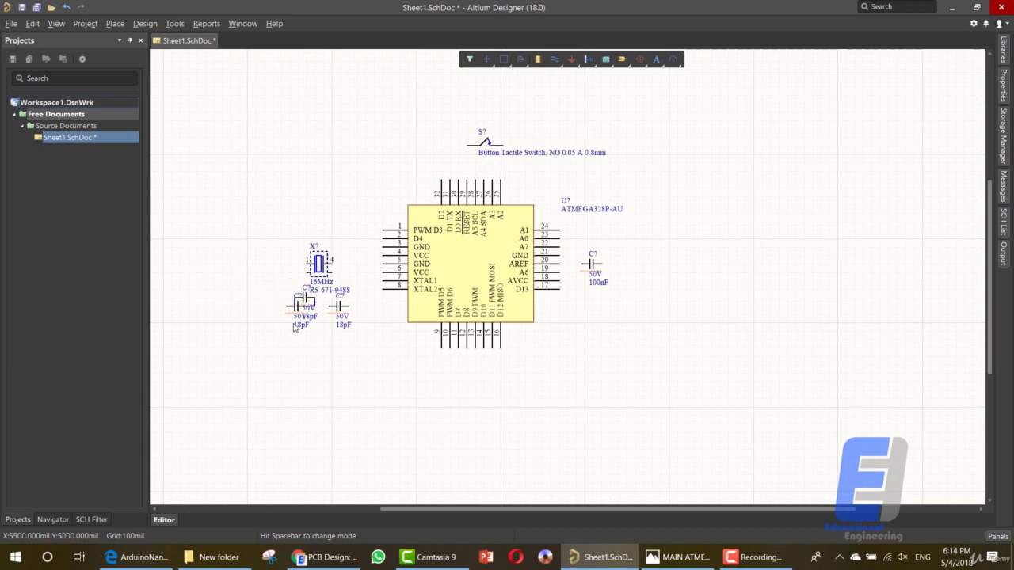
key("ctrl+z")
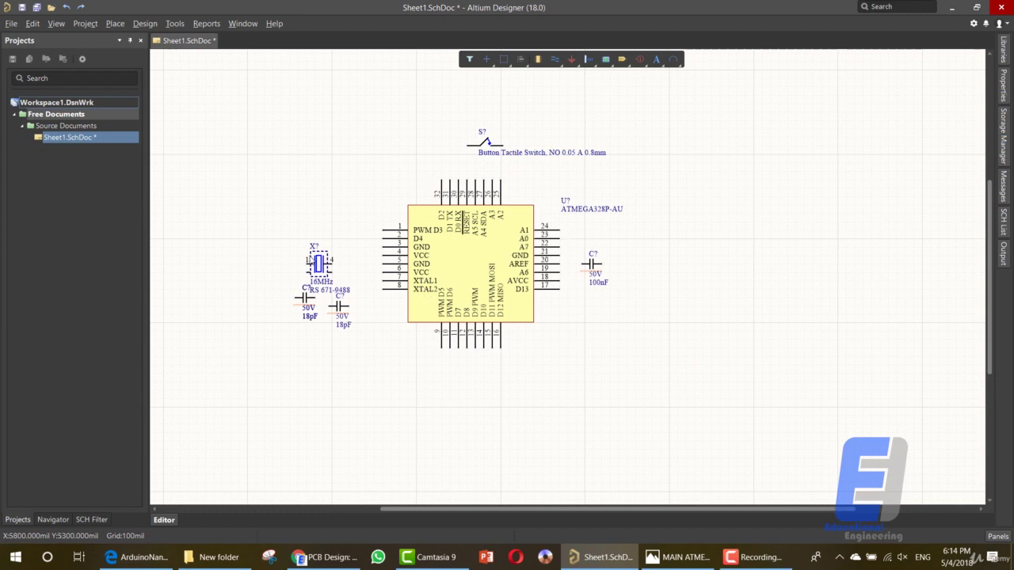
left_click_drag(262, 103, 659, 396)
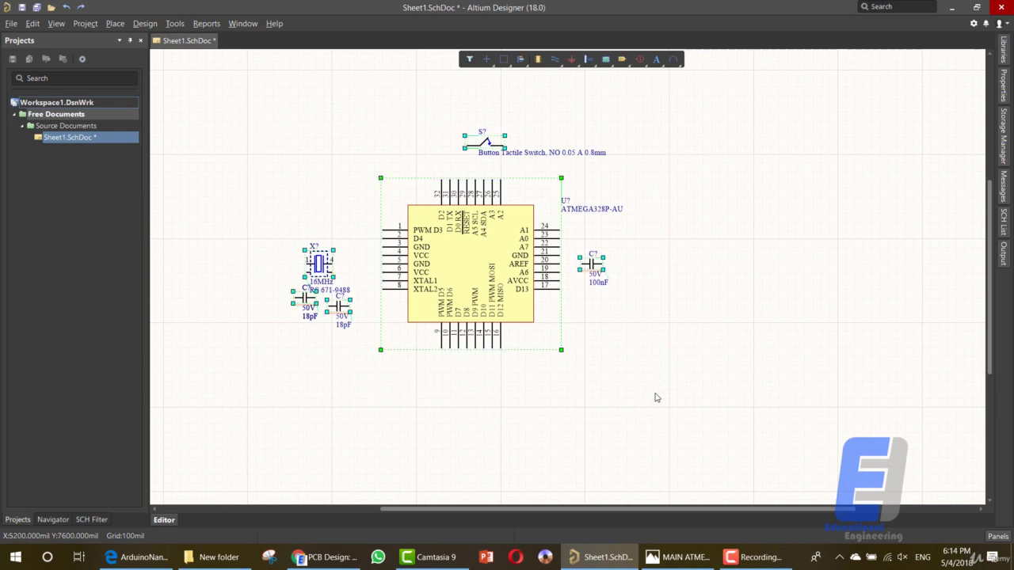
left_click(658, 396)
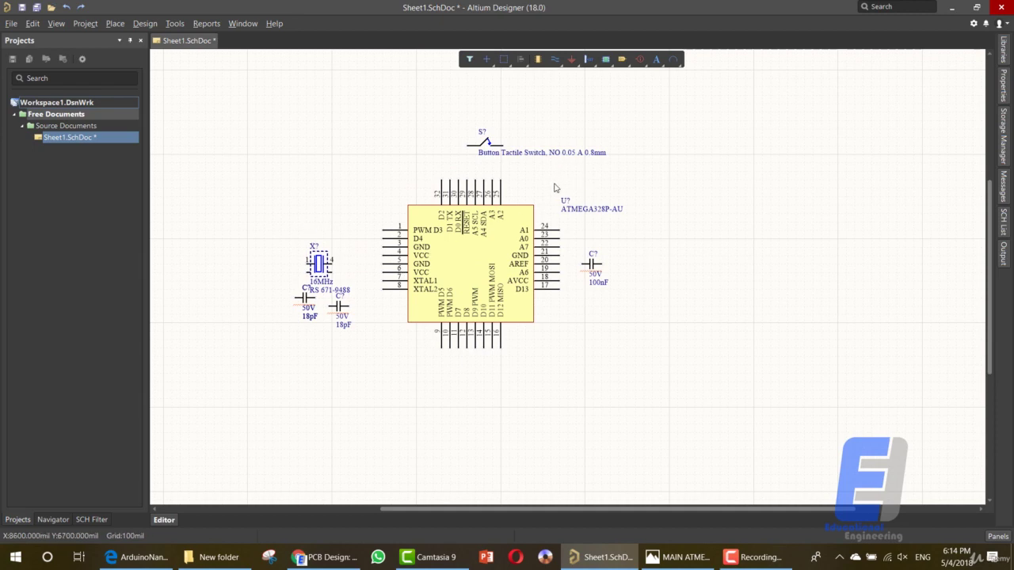
left_click(561, 62)
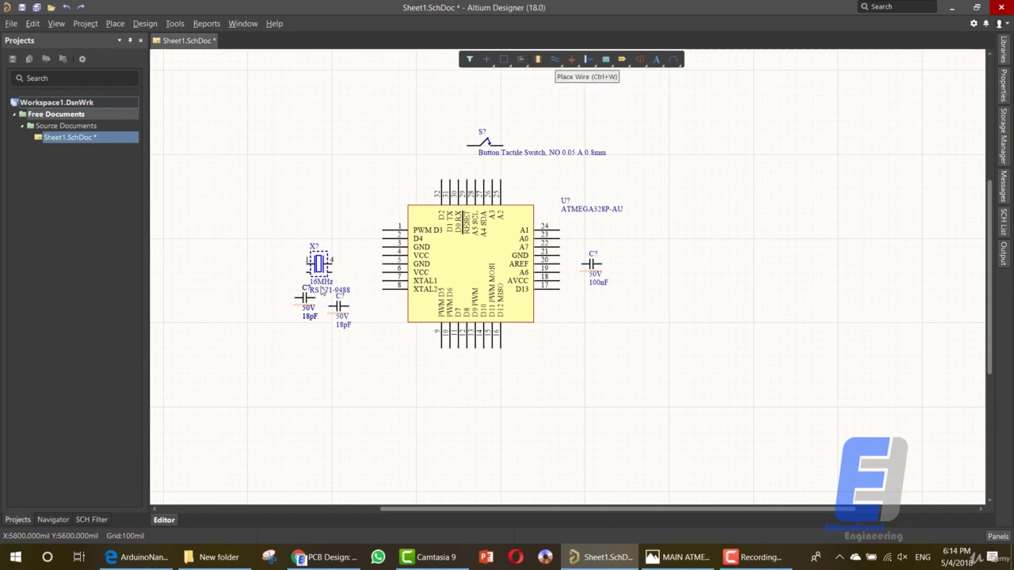
Step: Move the 18pF capacitors down into one level row, spaced apart below the crystal
left_click_drag(337, 305, 279, 323)
left_click(303, 299)
left_click(279, 291)
Step: Delete the extra 18pF capacitor directly under the crystal and the stray wires attached to it
left_click(304, 298)
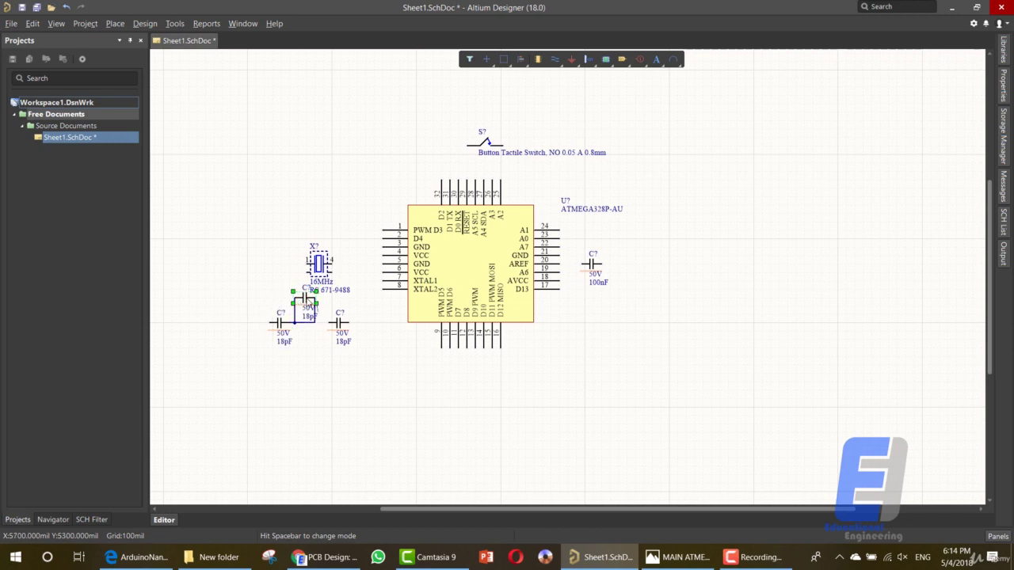
key("Delete")
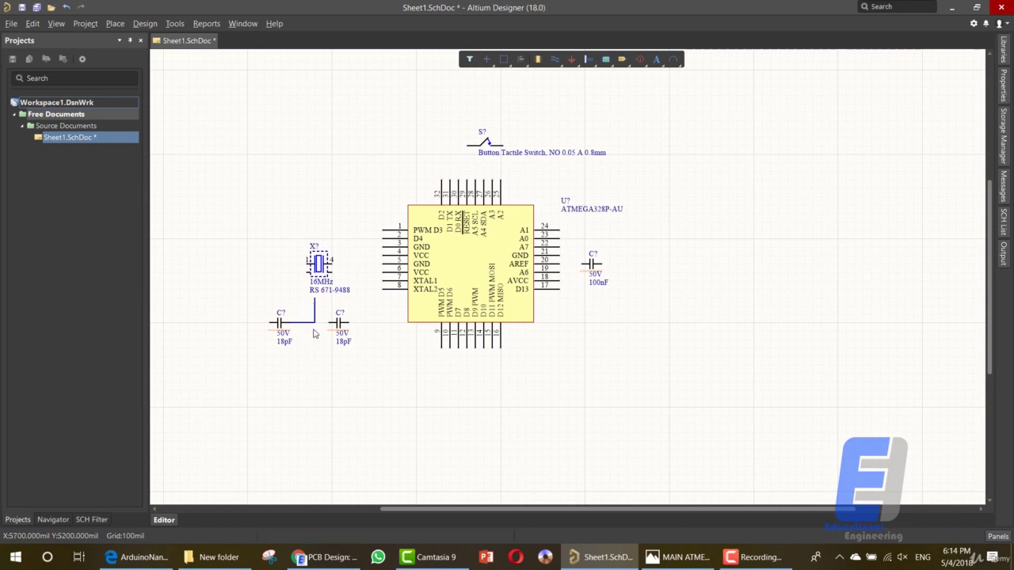
left_click(314, 323)
key("Delete")
Step: Set the Capacitance of the 18pF capacitor farther from the microcontroller to 33pF
left_click(282, 324)
double_click(281, 332)
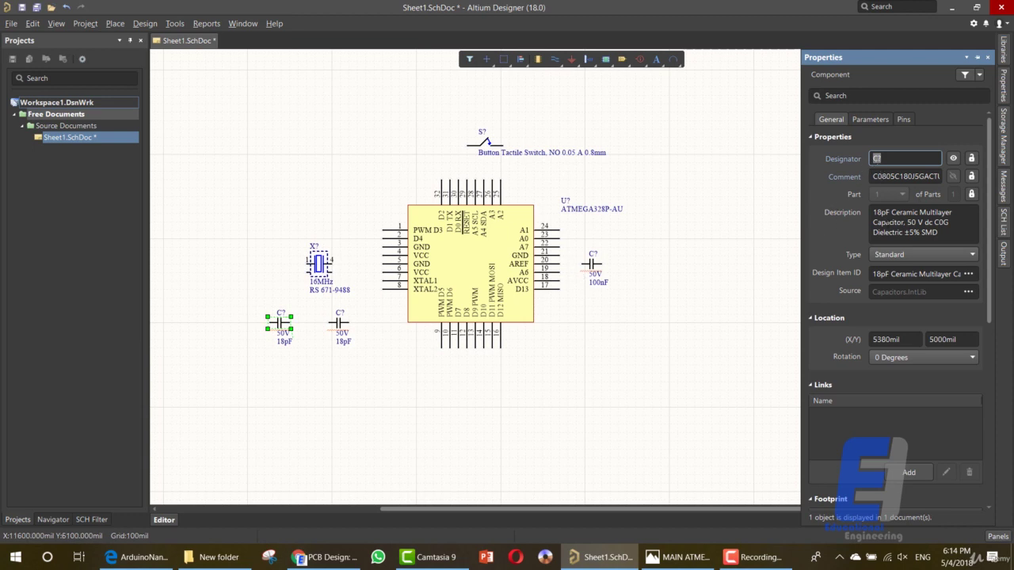
left_click(871, 119)
double_click(922, 165)
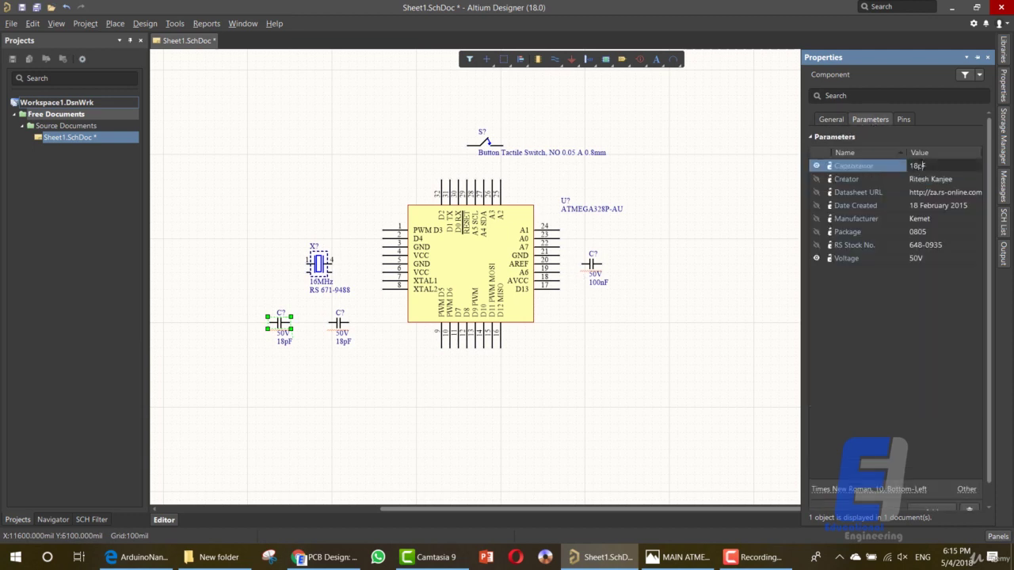
type("33")
key("Return")
Step: Set the Capacitance of the remaining 18pF capacitor, the one nearer the microcontroller, to 33pF
left_click(345, 342)
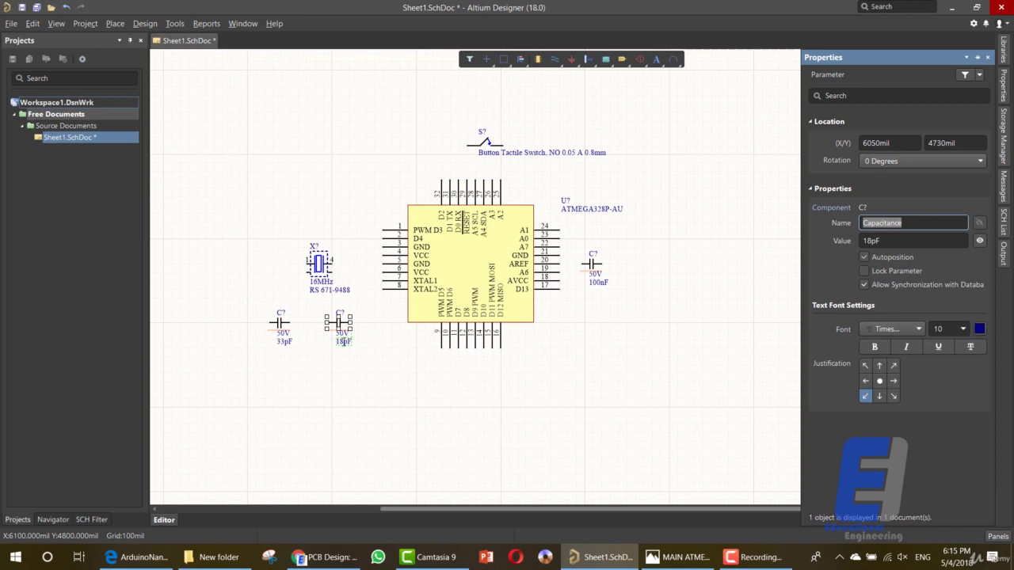
mouse_move(345, 342)
left_mouse_down()
mouse_move(339, 347)
mouse_move(348, 339)
left_mouse_up()
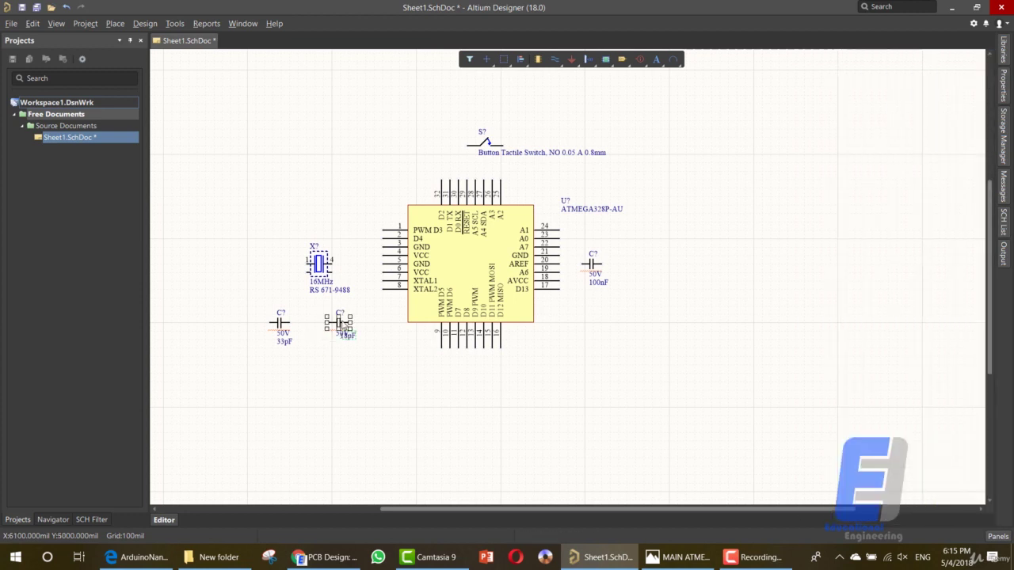
left_click(343, 325)
left_click(341, 322)
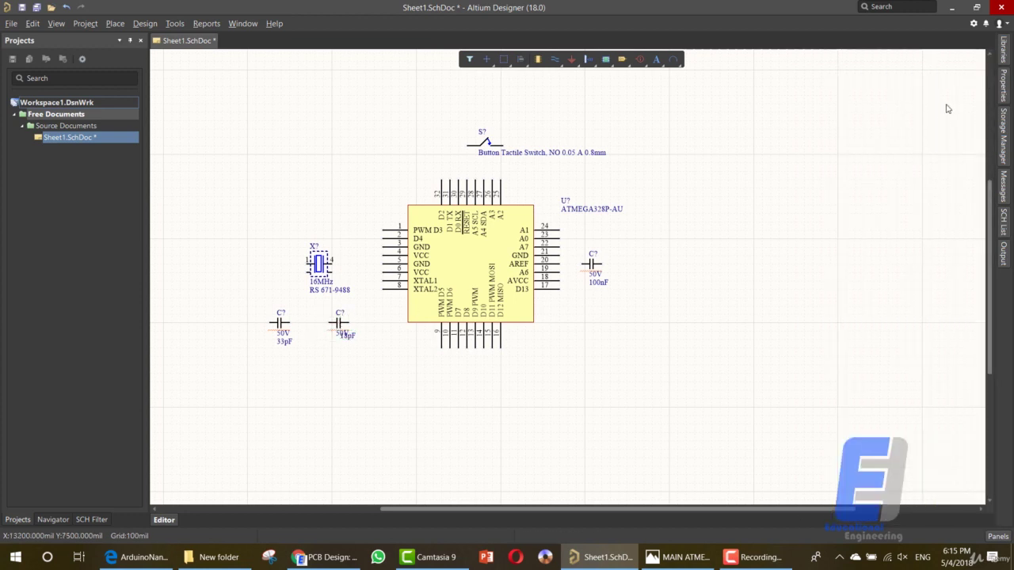
left_click(1003, 95)
left_click(871, 119)
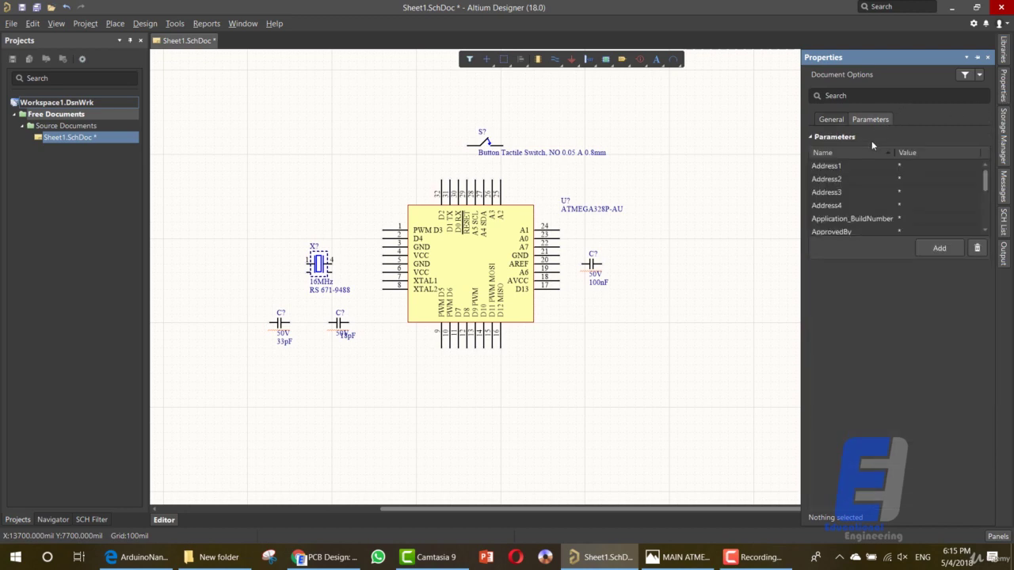
left_click(344, 326)
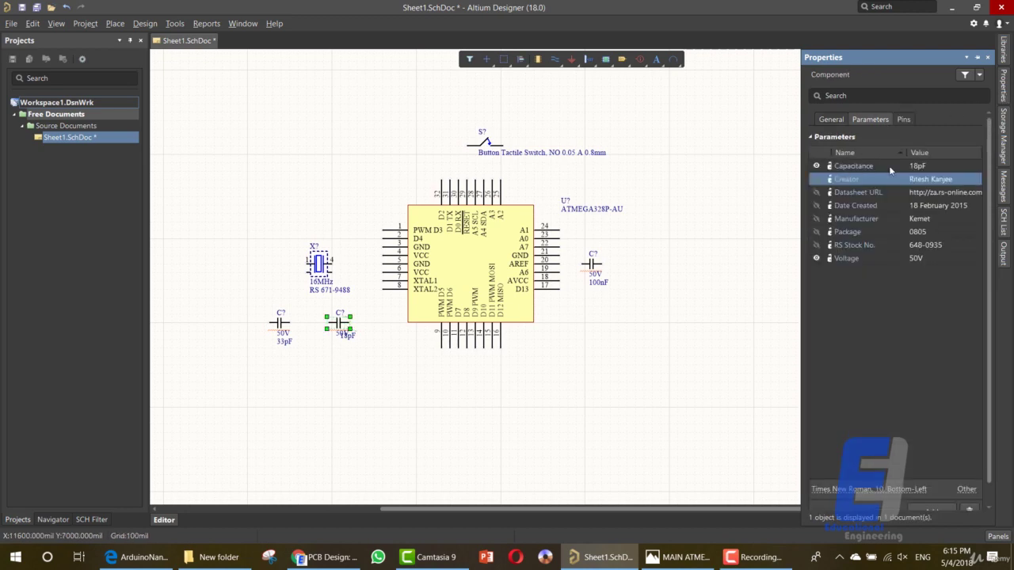
left_click(917, 167)
left_click(918, 167)
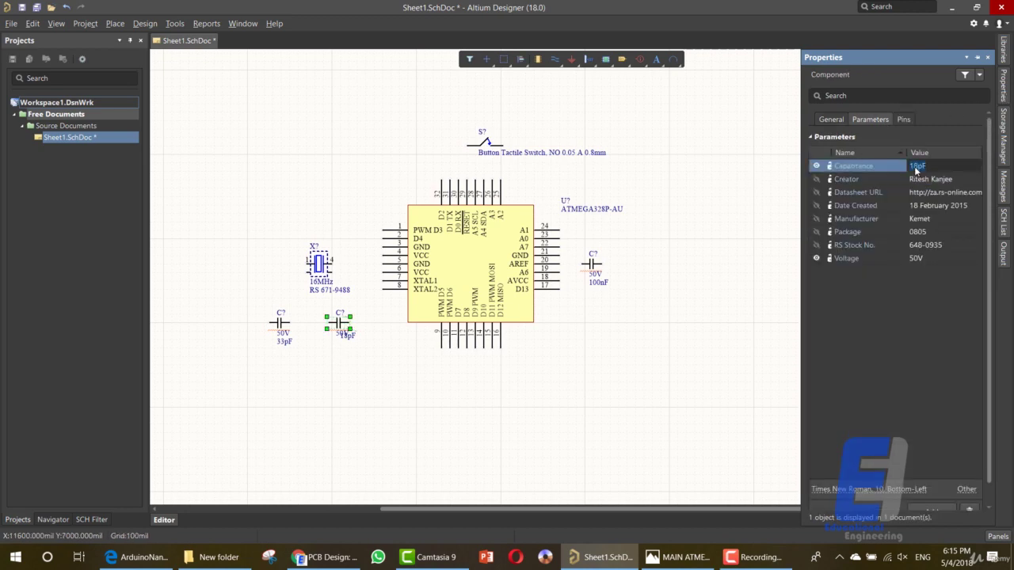
left_click(911, 166)
type("33")
key("Return")
left_click(633, 331)
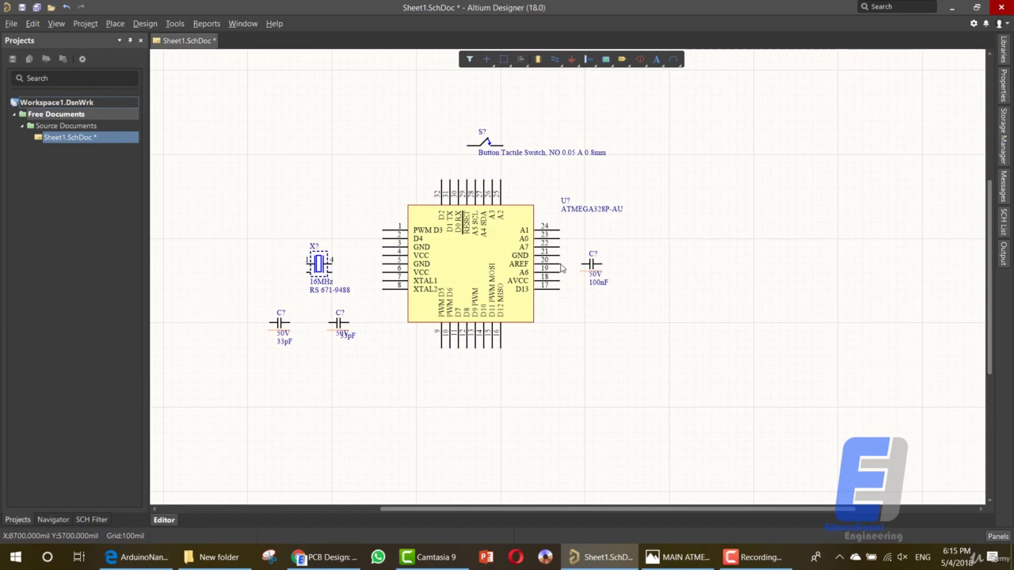
Step: Wire the microcontroller's AREF pin to one end of the 100nF capacitor and the adjacent GND pin to its other end
left_click(554, 59)
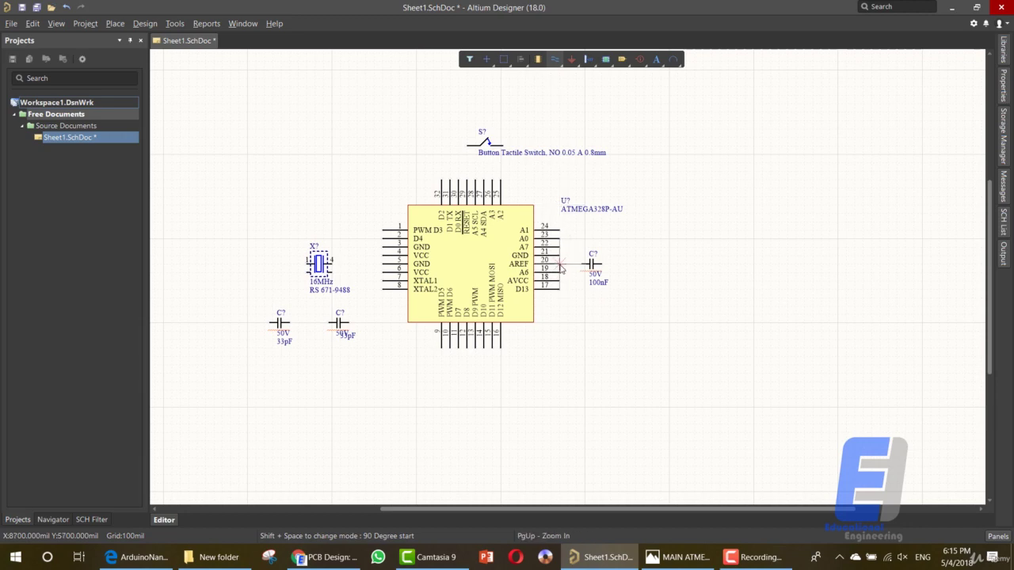
left_click(560, 264)
left_click(587, 264)
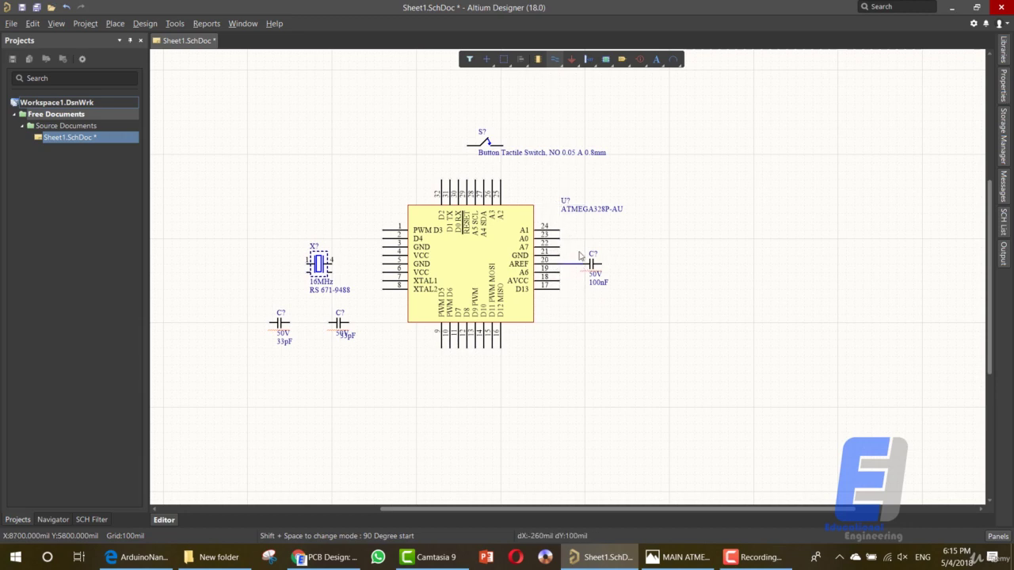
left_click(560, 255)
left_click(610, 264)
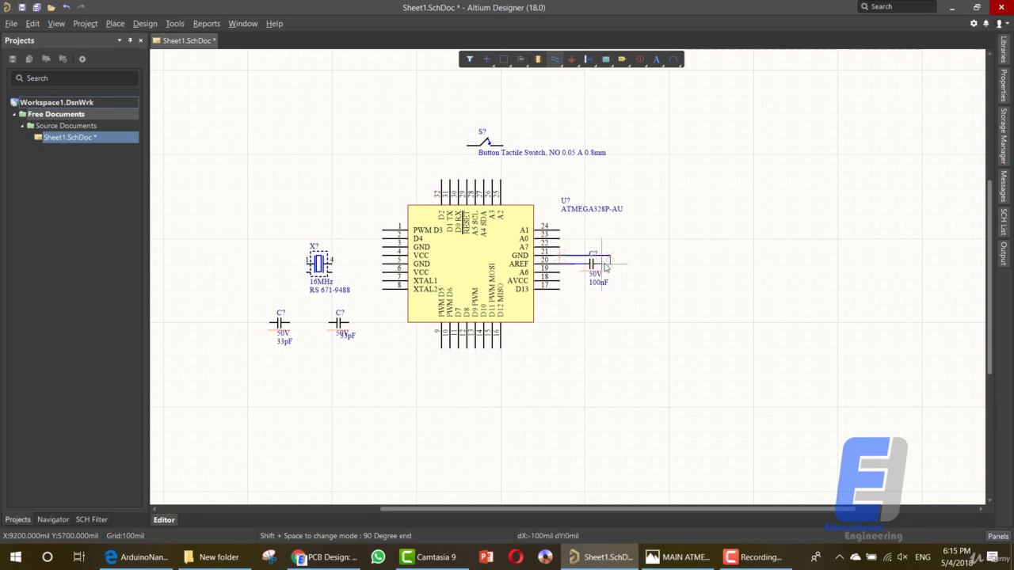
left_click(608, 263)
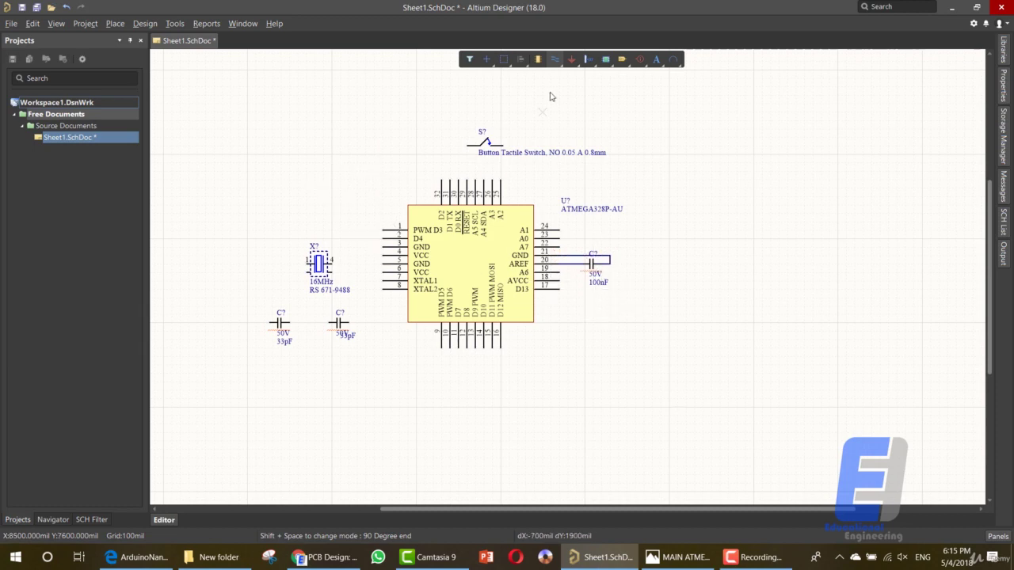
left_click(572, 64)
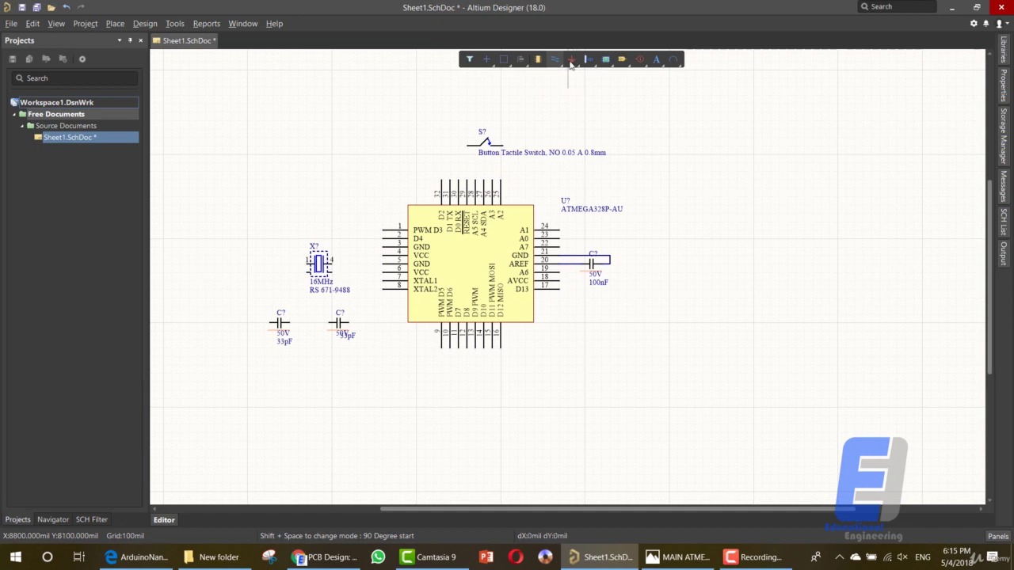
right_click(559, 137)
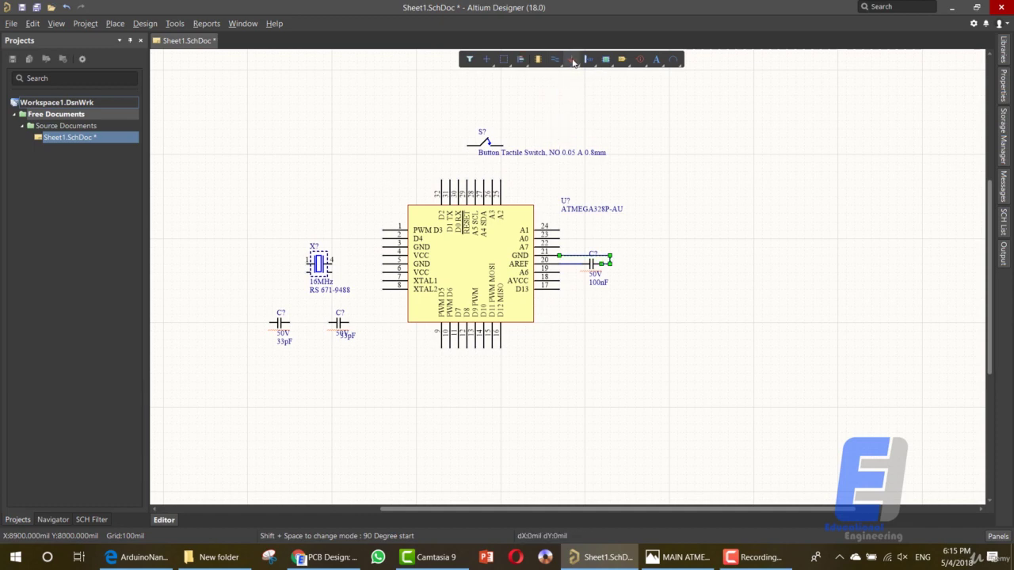
Step: Place four GND power ports: near the 100nF capacitor, near the tactile switch, beside the crystal and below the 33pF capacitors
left_click(572, 60)
left_click(633, 285)
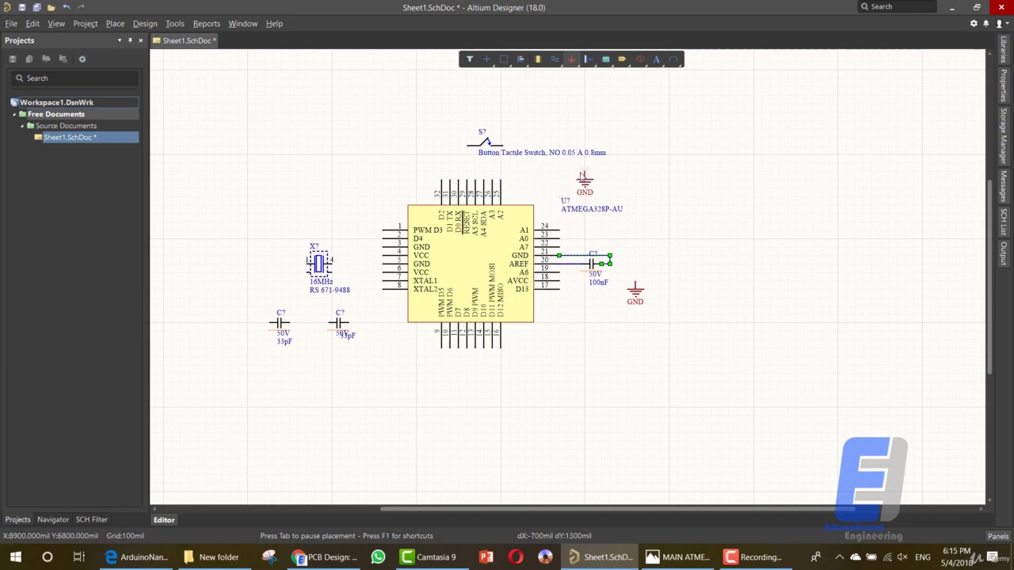
left_click(542, 168)
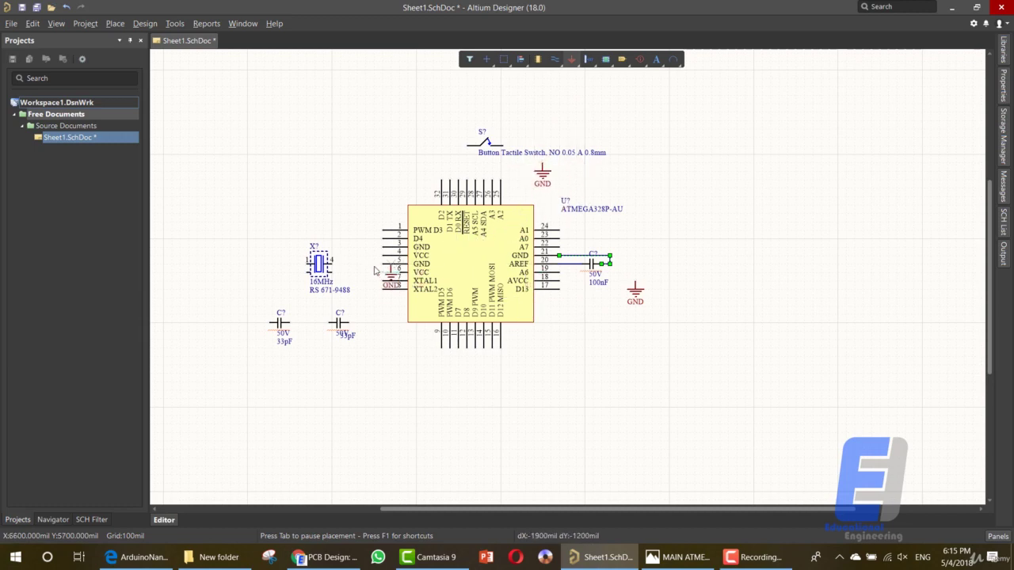
left_click(281, 254)
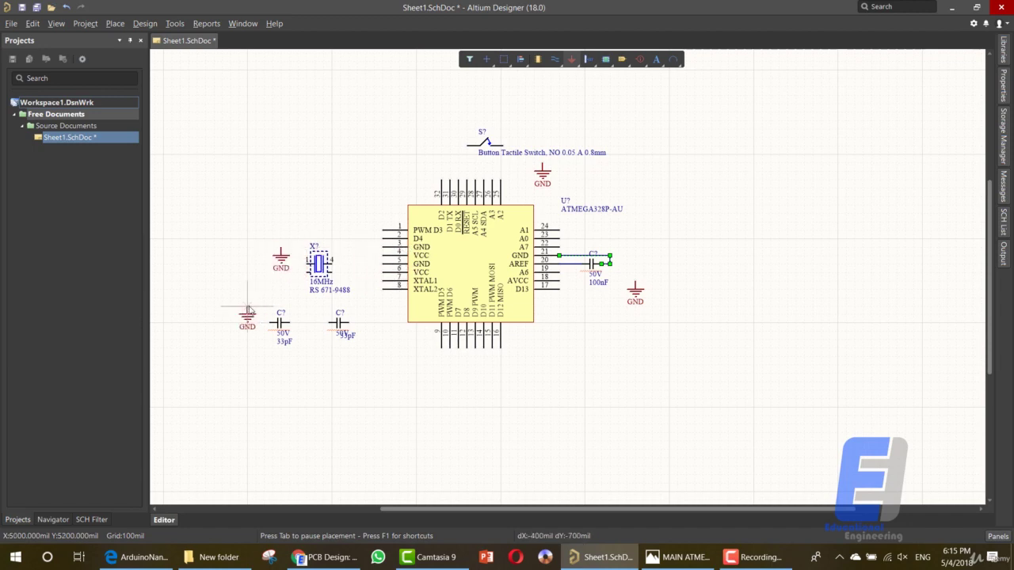
left_click(307, 371)
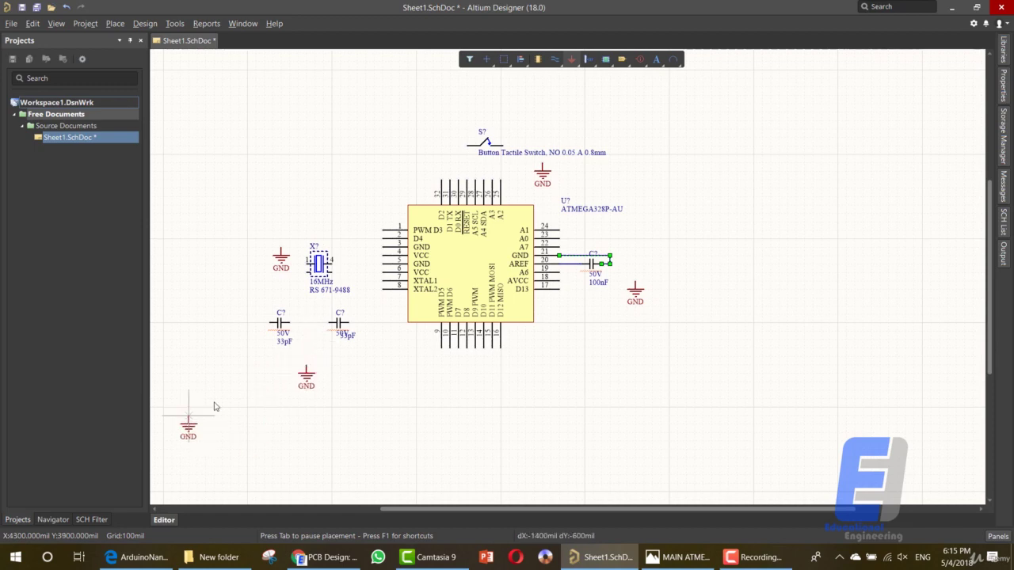
left_click(341, 323)
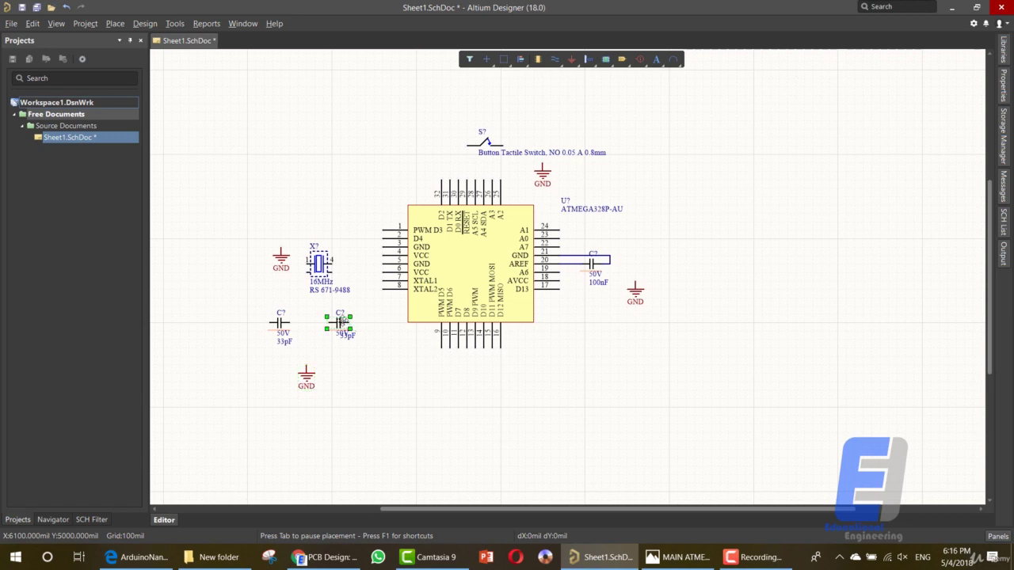
right_click(340, 322)
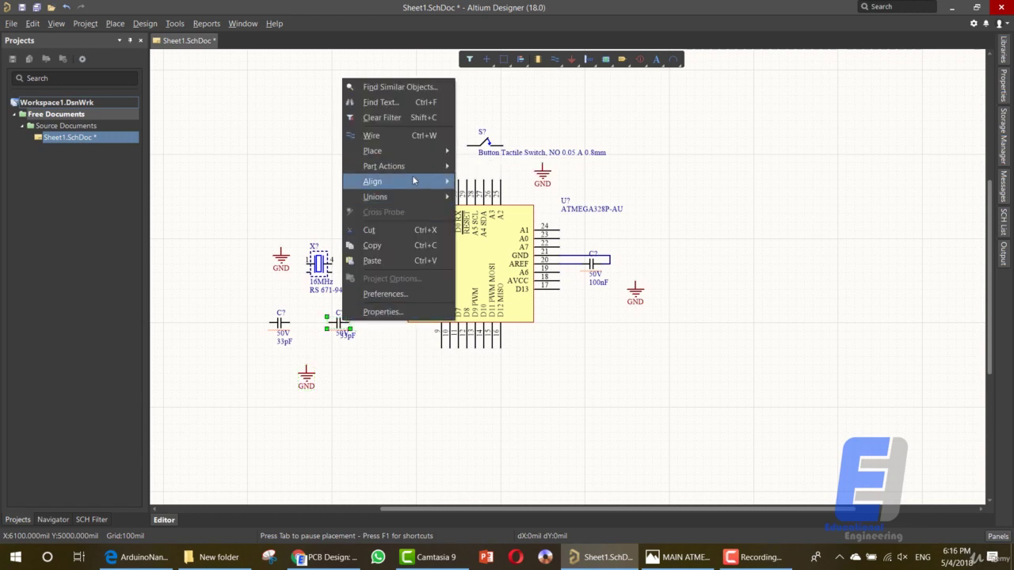
mouse_move(414, 182)
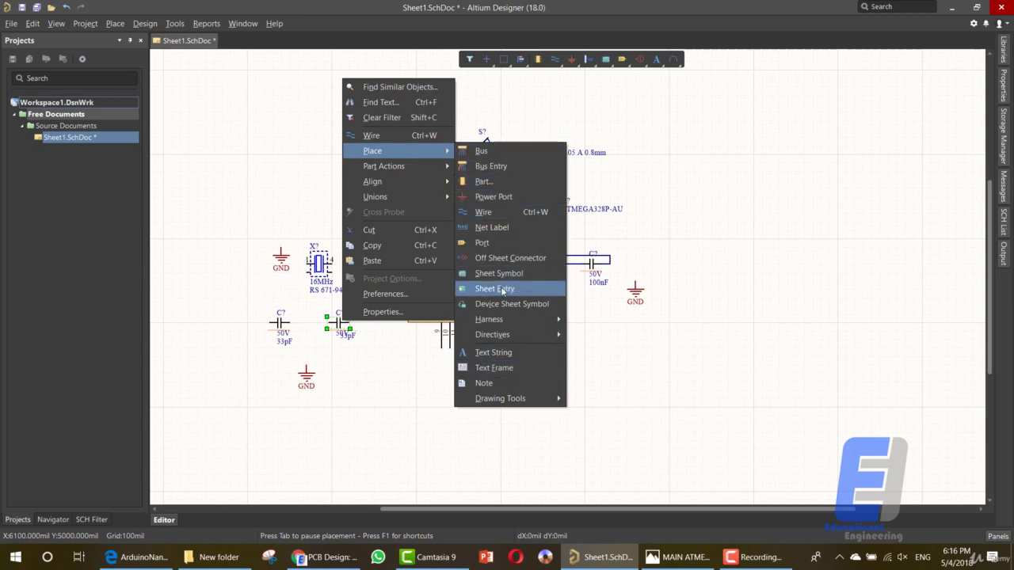
left_click(352, 7)
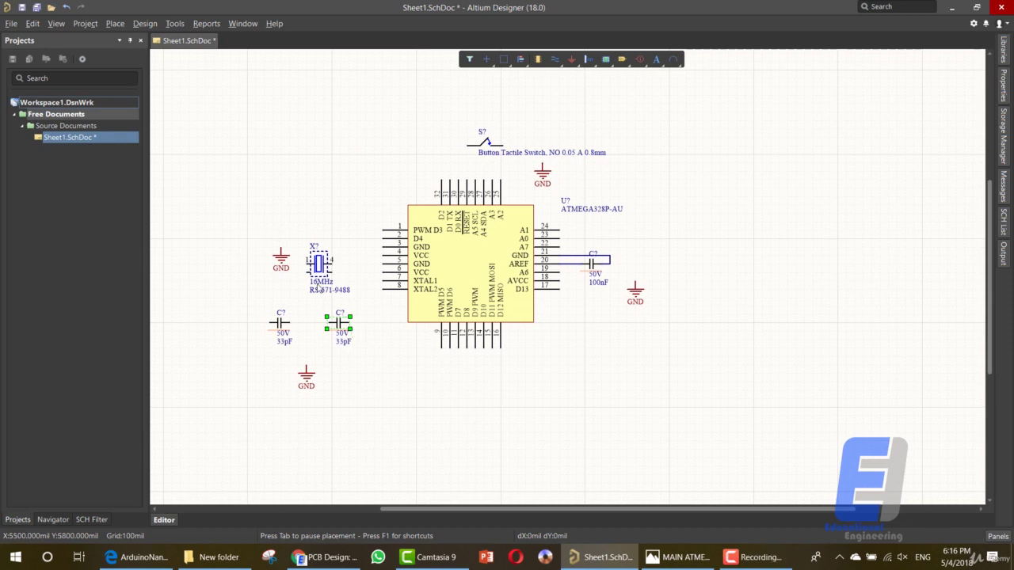
Step: Rotate both 33pF capacitors upright and move the crystal down so it sits between and just above them
key("space")
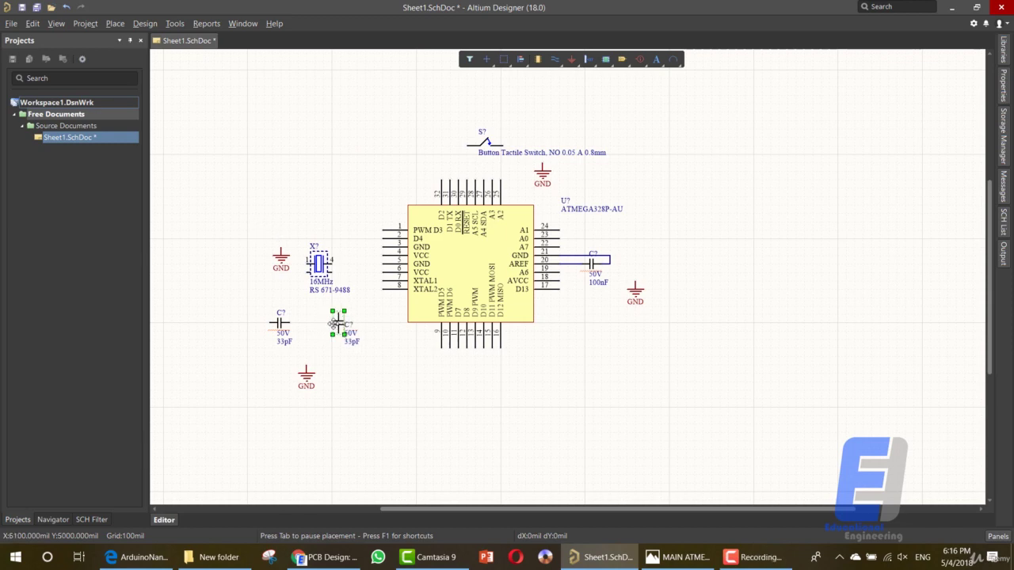
left_click(276, 324)
key("space")
left_click_drag(316, 264, 300, 301)
left_click(277, 293)
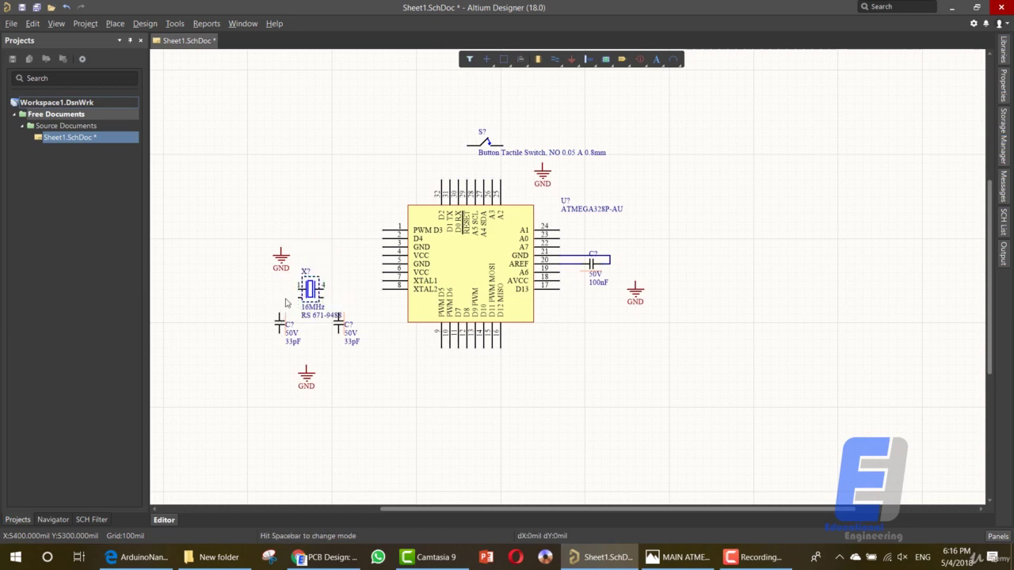
Step: Wire the crystal's pin 1 to the upper end of the farther 33pF capacitor and pin 4 to the upper end of the nearer one
left_click(554, 59)
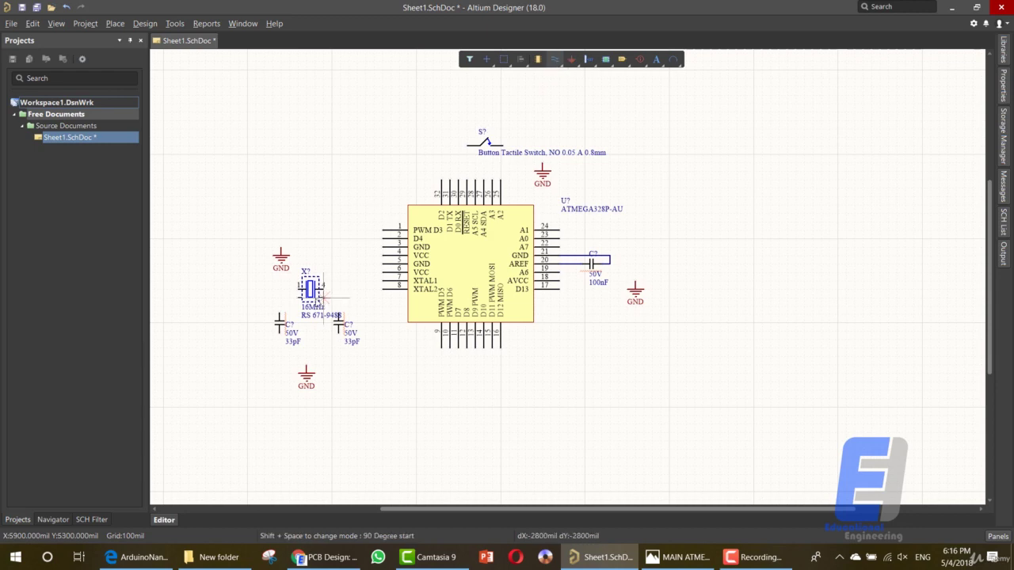
left_click(298, 290)
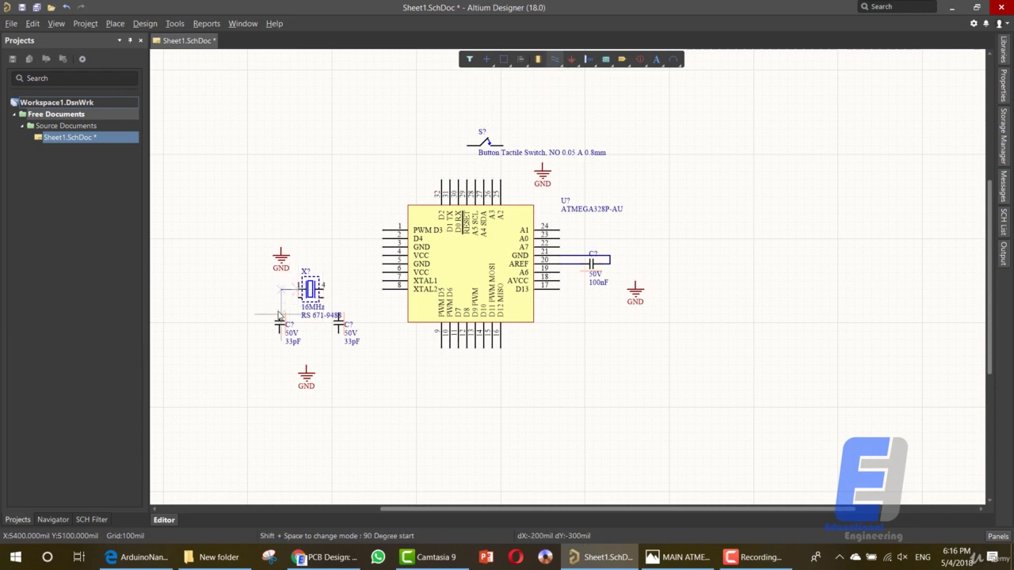
left_click(279, 318)
left_click(339, 317)
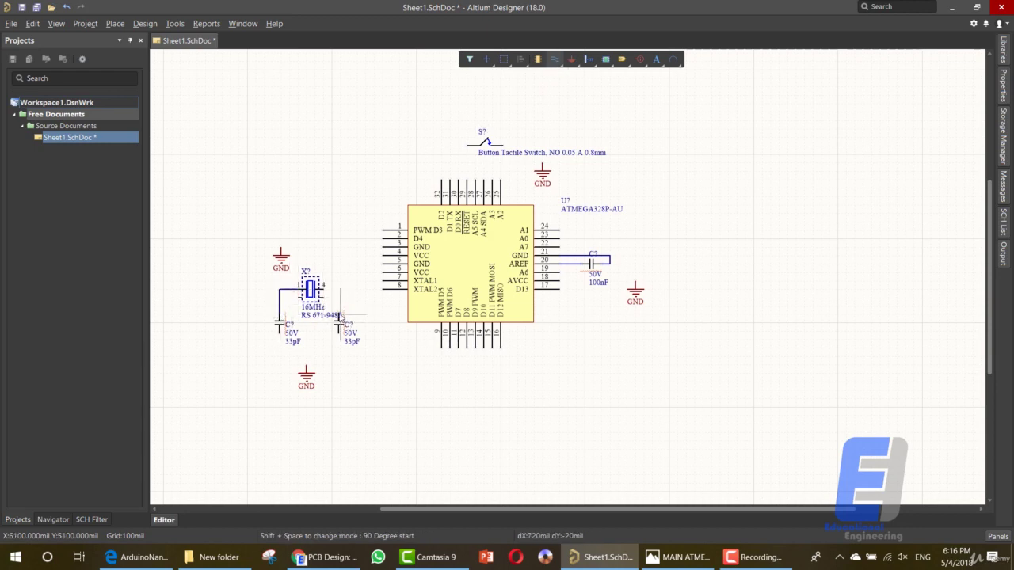
key("space")
left_click(323, 290)
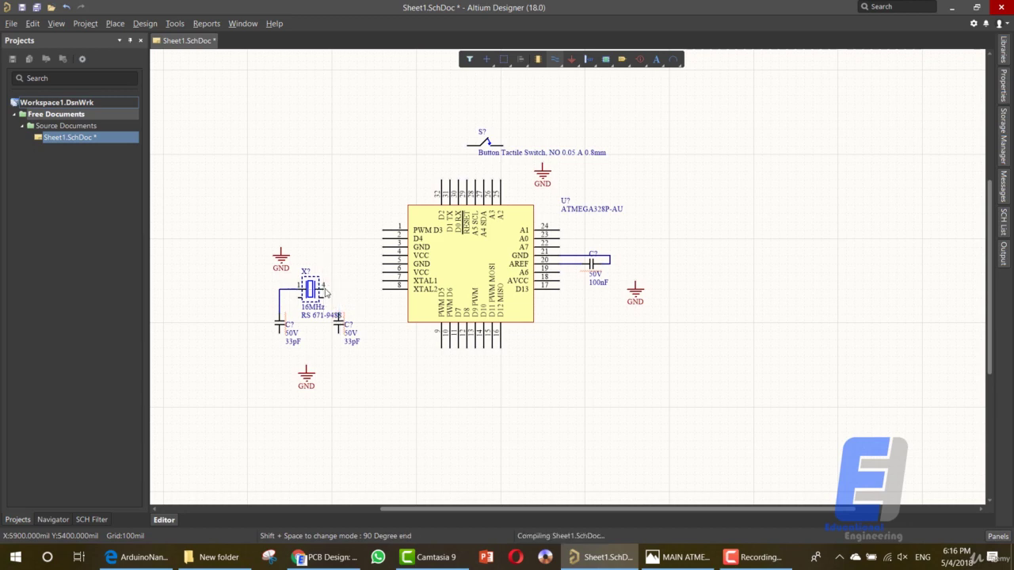
Step: Wire the lower ends of the two 33pF capacitors together and connect that wire to the GND port below them
left_click(339, 347)
key("space")
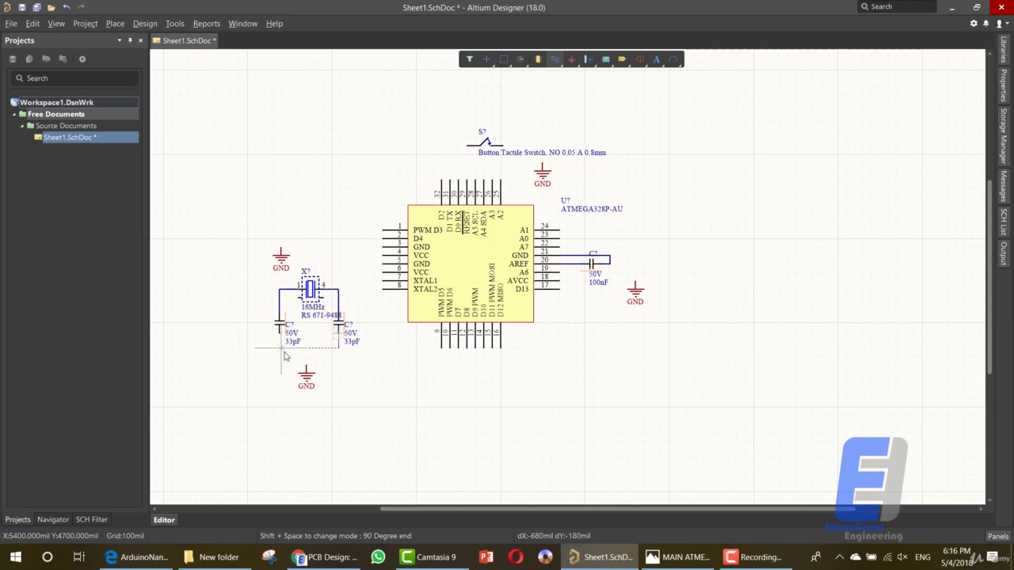
left_click(279, 333)
left_click(281, 332)
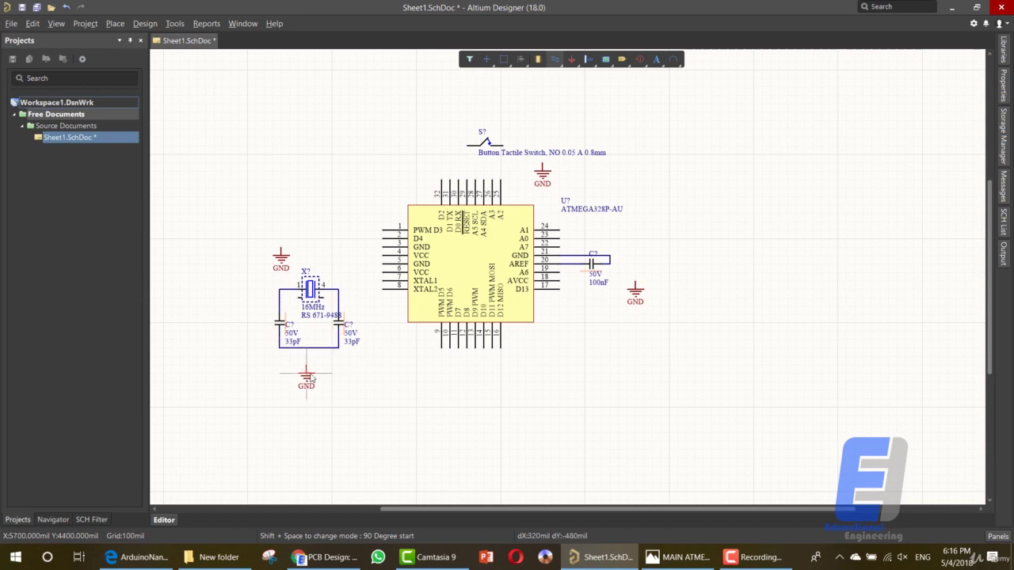
key("ctrl+w")
left_click(305, 347)
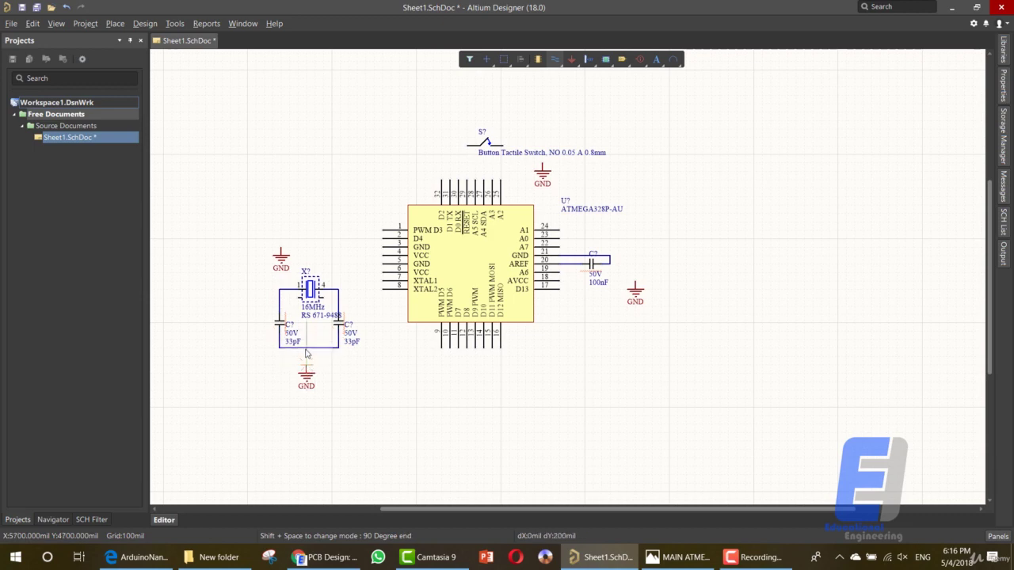
left_click(306, 369)
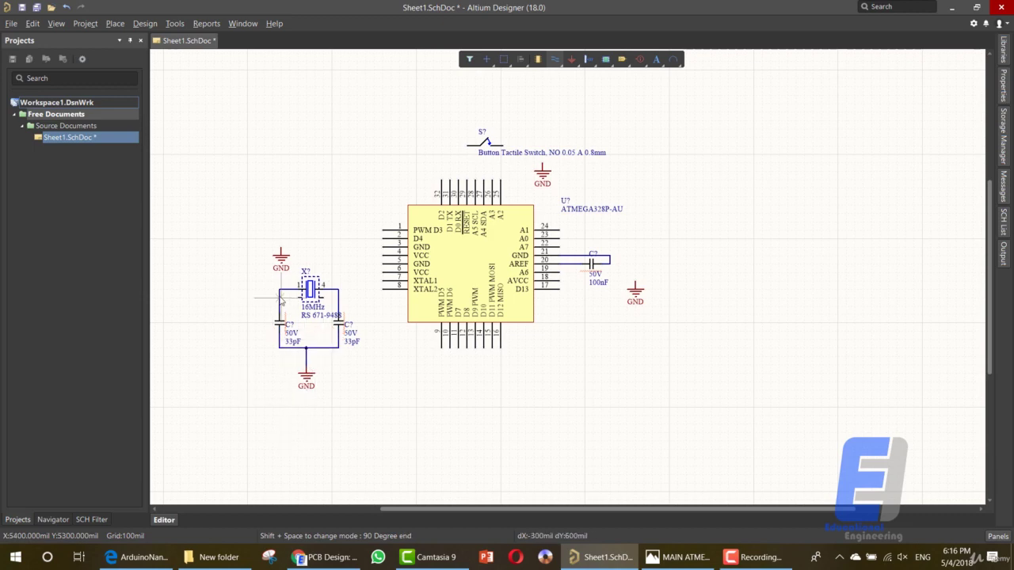
Step: Wire the crystal's pin 4 node to the microcontroller's XTAL2 pin
left_click(338, 290)
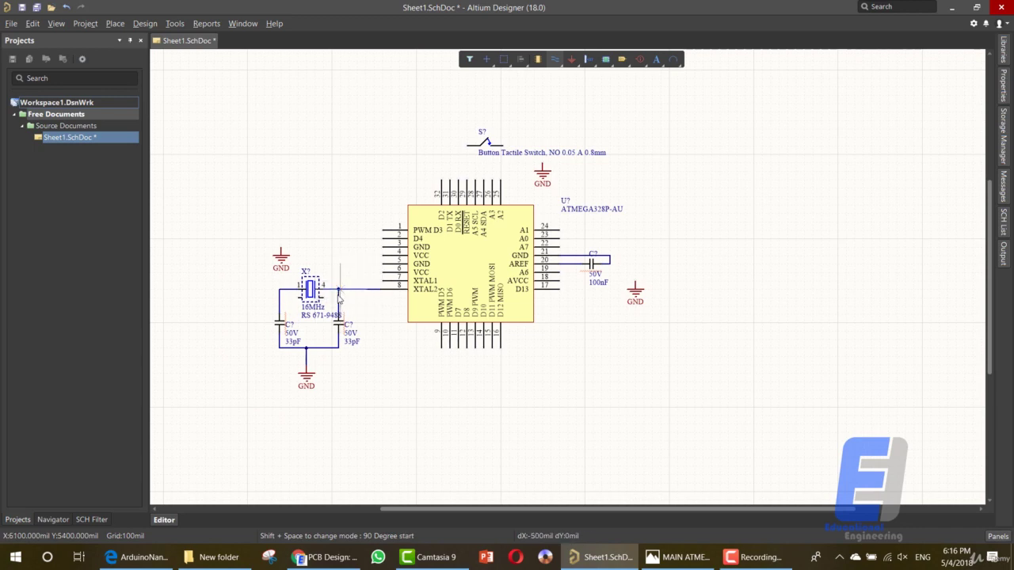
left_click(408, 291)
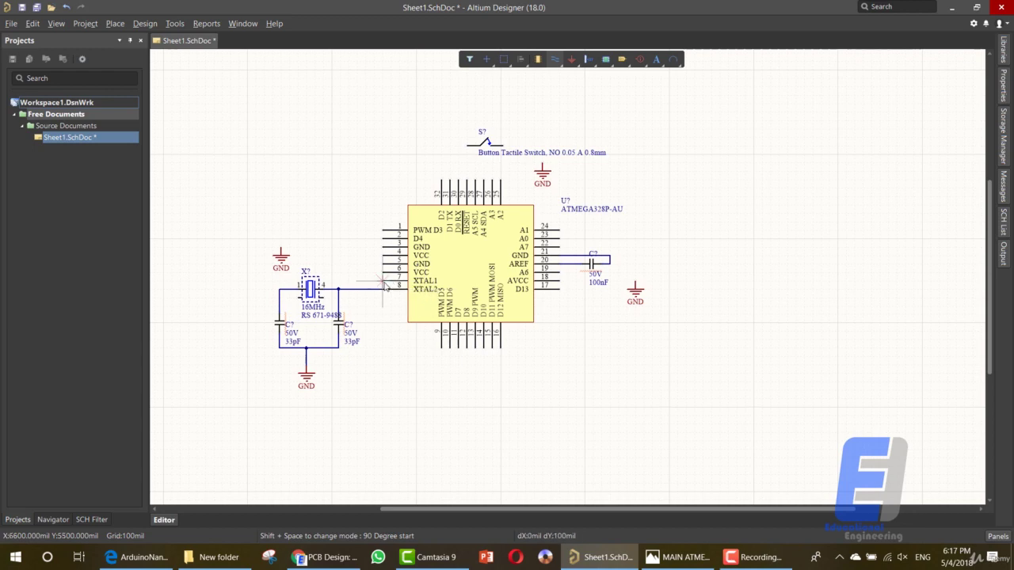
left_click(279, 292)
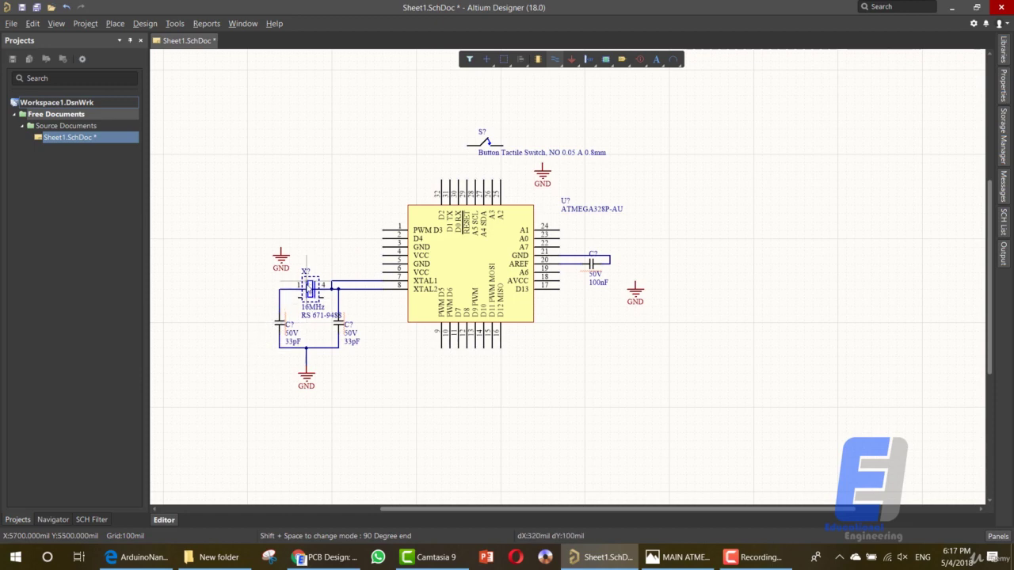
right_click(333, 268)
left_click(333, 281)
key("Delete")
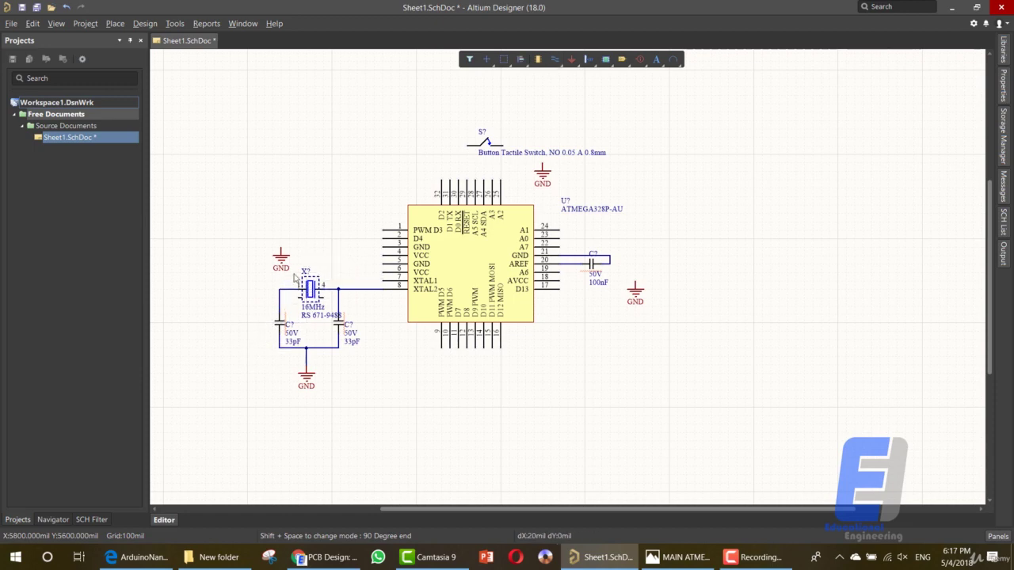
Step: Rotate the GND port above the crystal sideways and align its connection with the microcontroller's GND pin 3
left_click(279, 260)
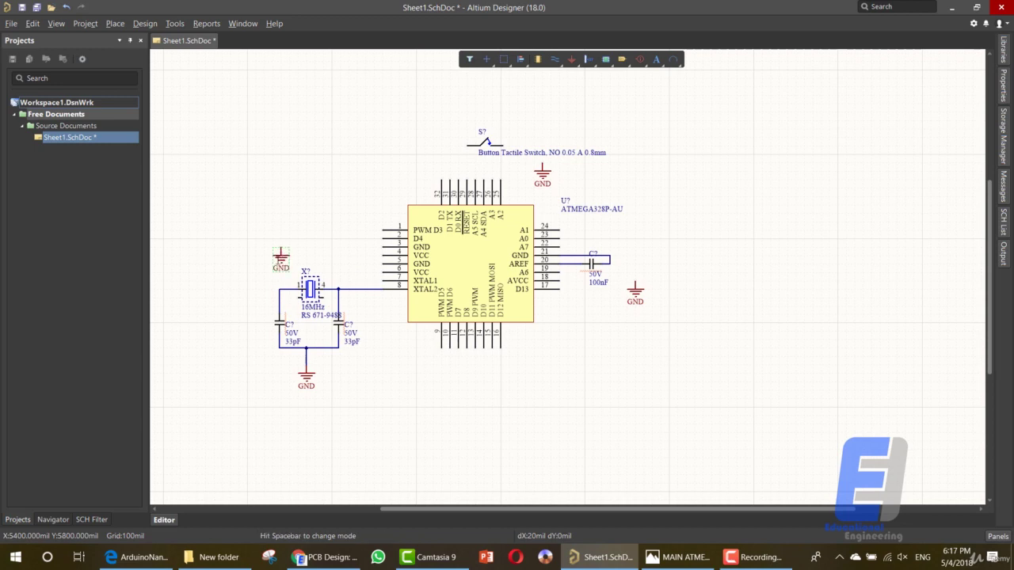
key("space")
mouse_move(280, 256)
left_mouse_down()
mouse_move(272, 264)
mouse_move(271, 248)
left_mouse_up()
key("space")
key("space")
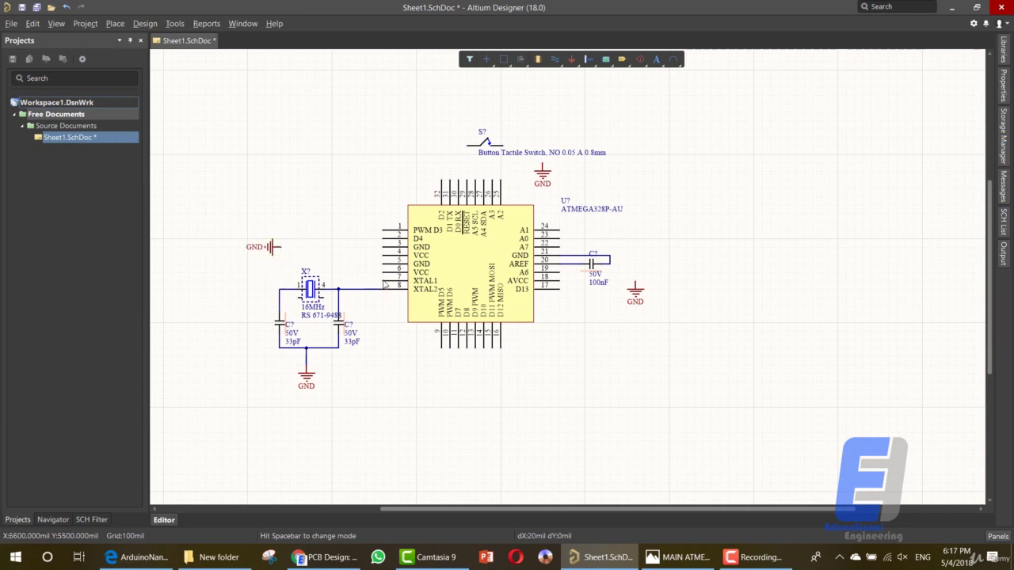
Step: Wire the microcontroller's XTAL1 pin over the top of the crystal to the crystal's pin 1 node
left_click(555, 58)
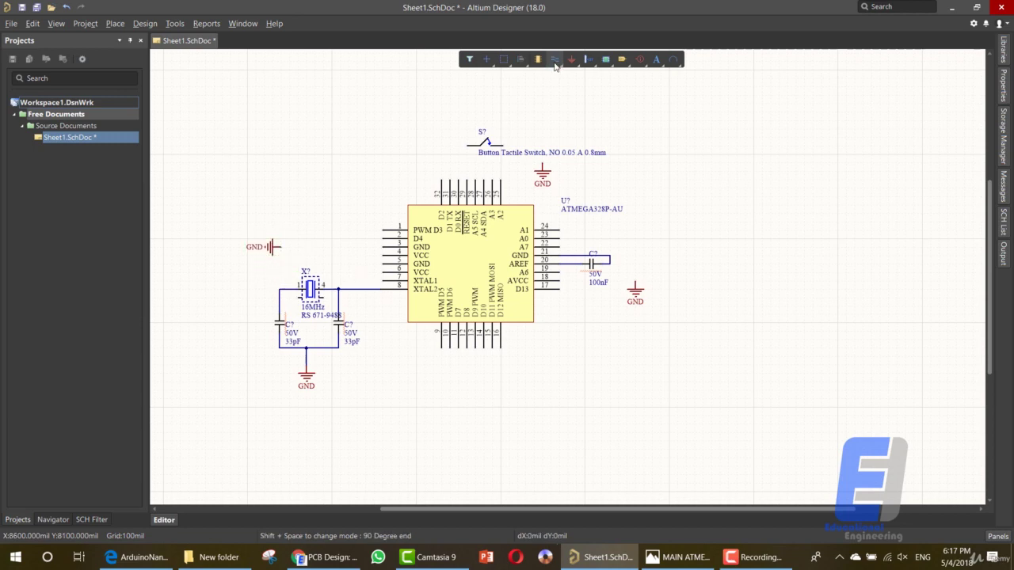
left_click(382, 281)
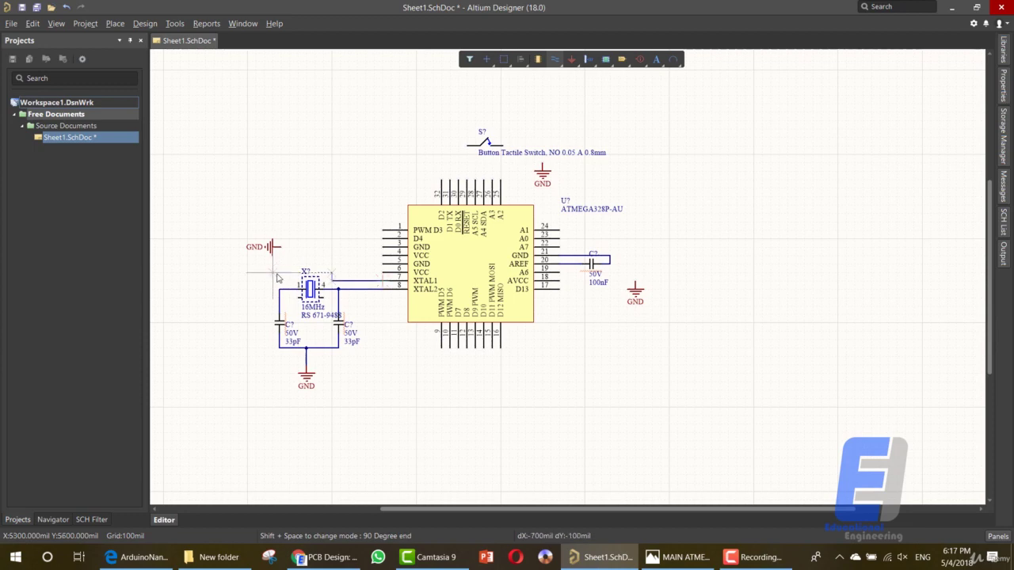
left_click(289, 264)
left_click(279, 290)
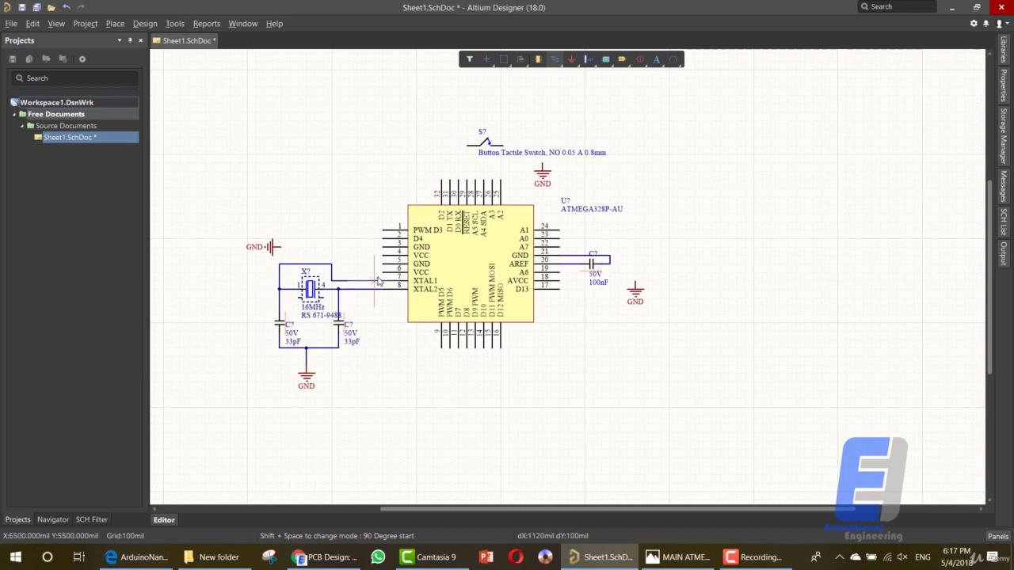
Step: Wire the microcontroller's GND pins 3 and 5 to the sideways GND port
left_click(381, 263)
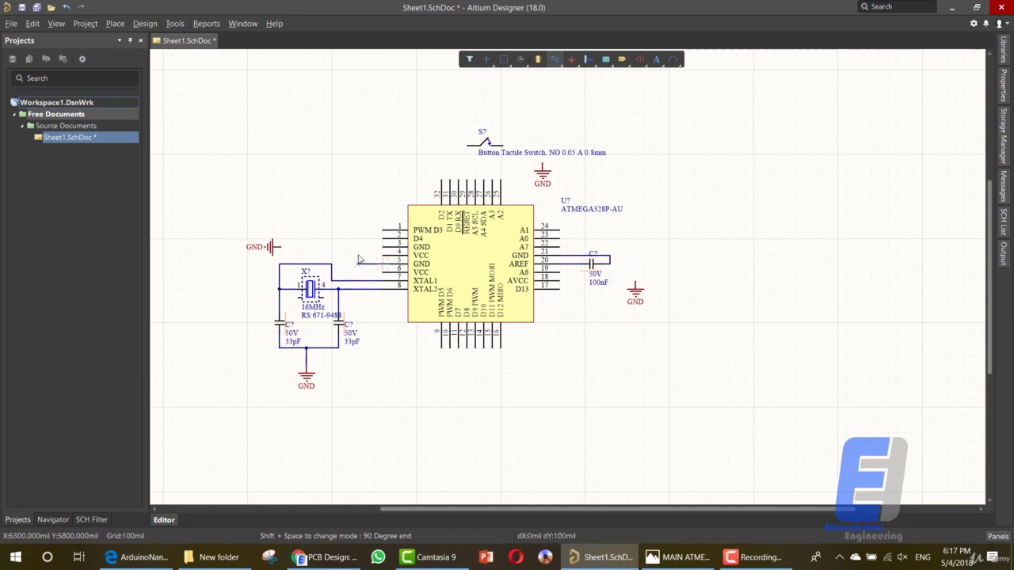
left_click(281, 248)
left_click(356, 248)
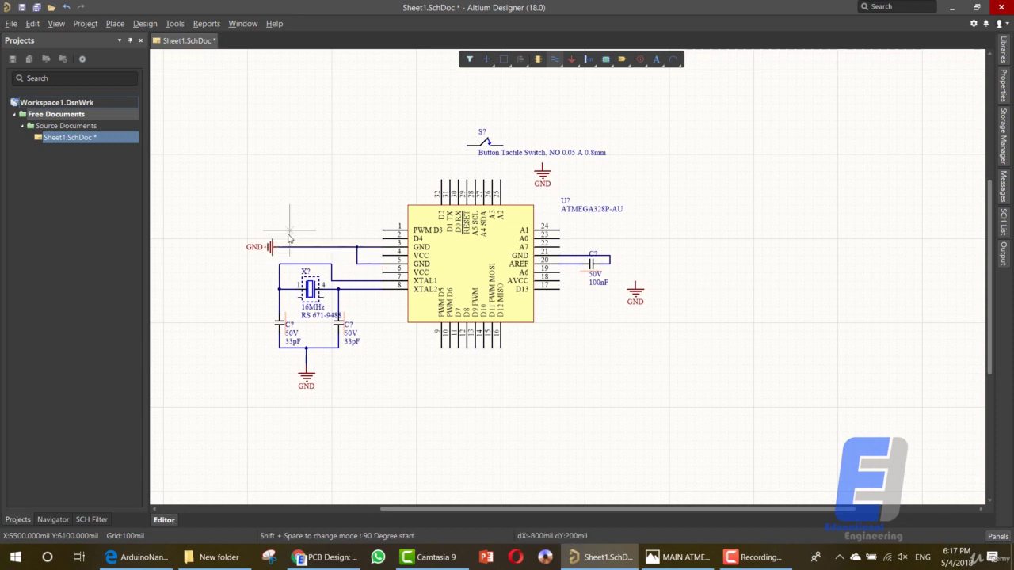
left_click(271, 247)
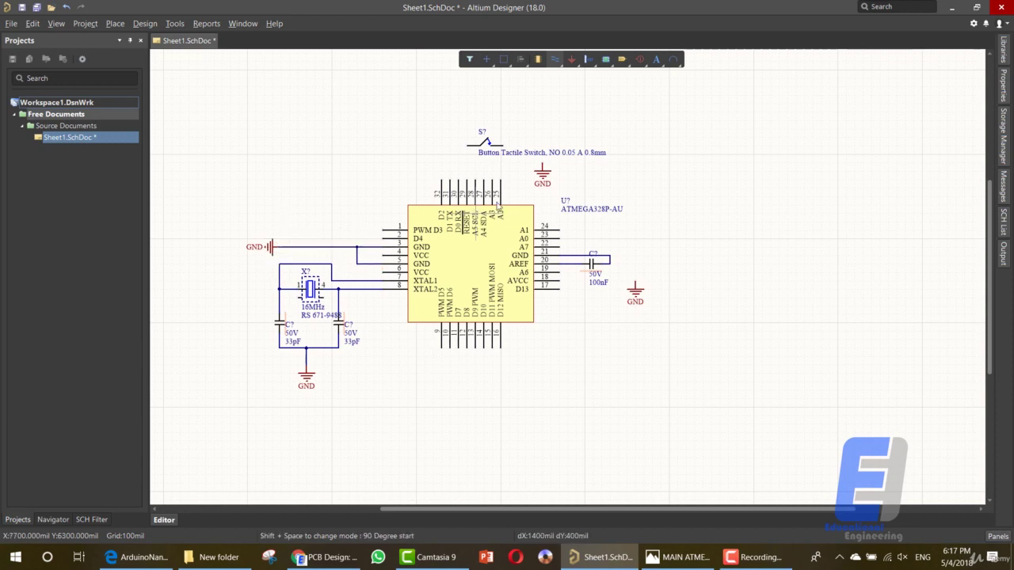
Step: Wire the RESET pin through the tactile switch to its GND port, and the 100nF capacitor's GND side to the GND port beside it
left_click(468, 179)
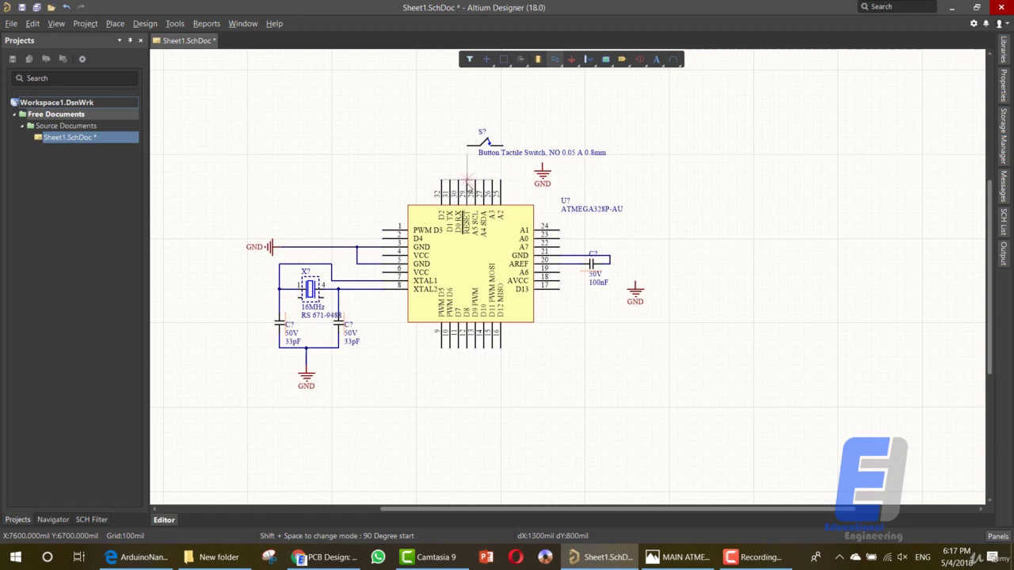
left_click(467, 148)
left_click(502, 146)
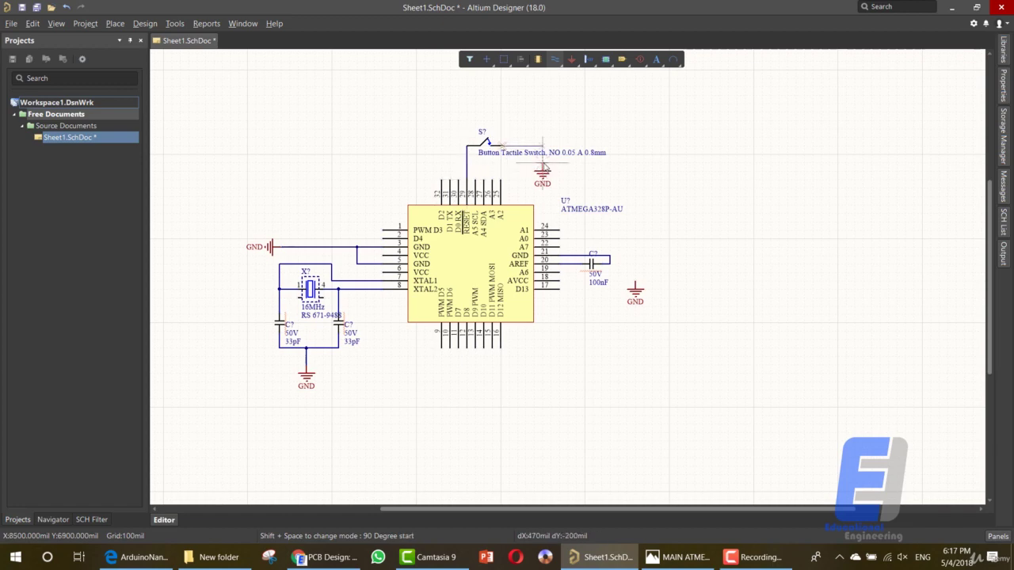
left_click(542, 167)
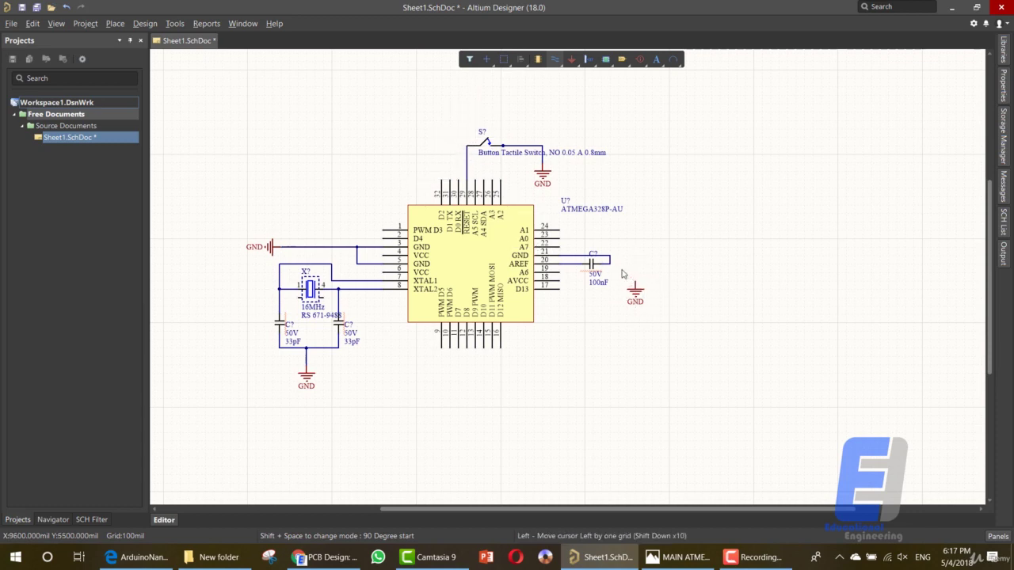
left_click(634, 287)
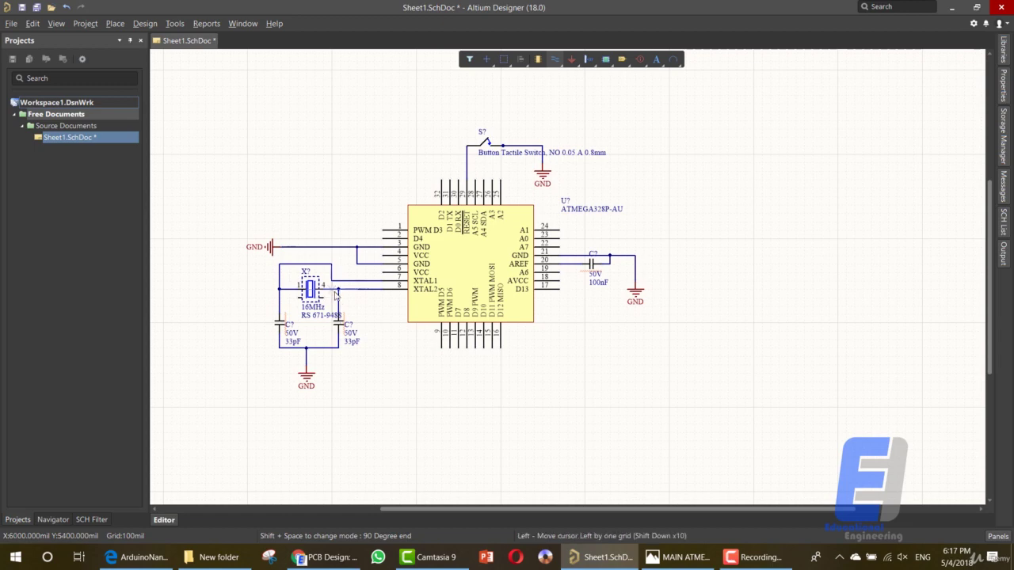
Step: Wire the microcontroller's VCC pins 4 and 6 together and extend the wire outward past the sideways GND port
left_click(382, 258)
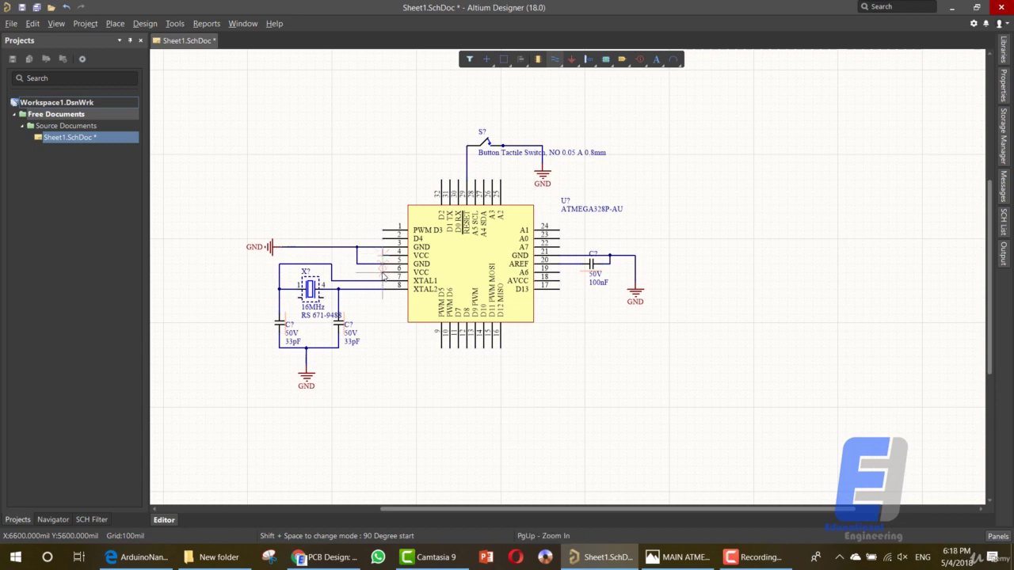
left_click(374, 273)
left_click(383, 274)
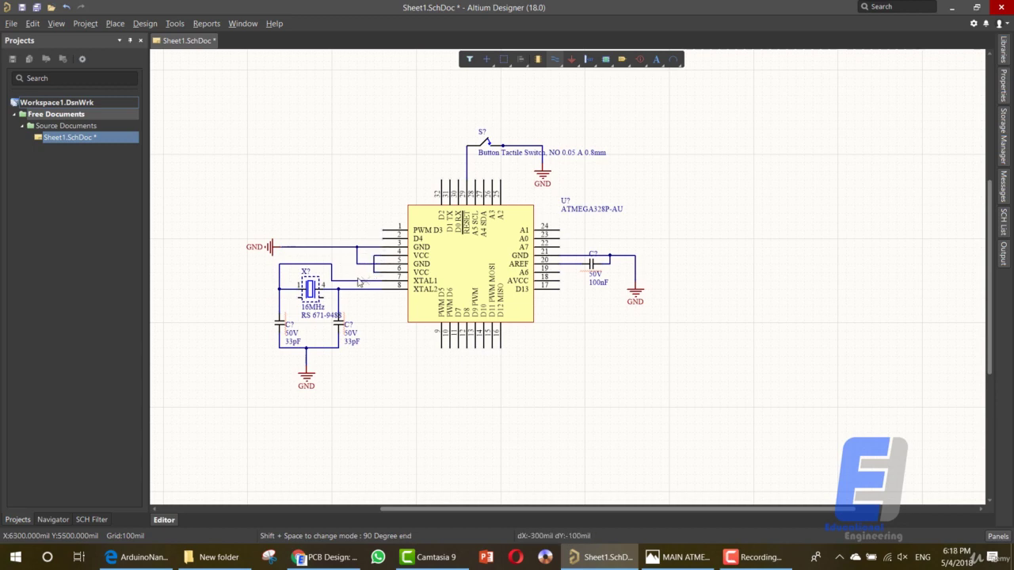
left_click(378, 255)
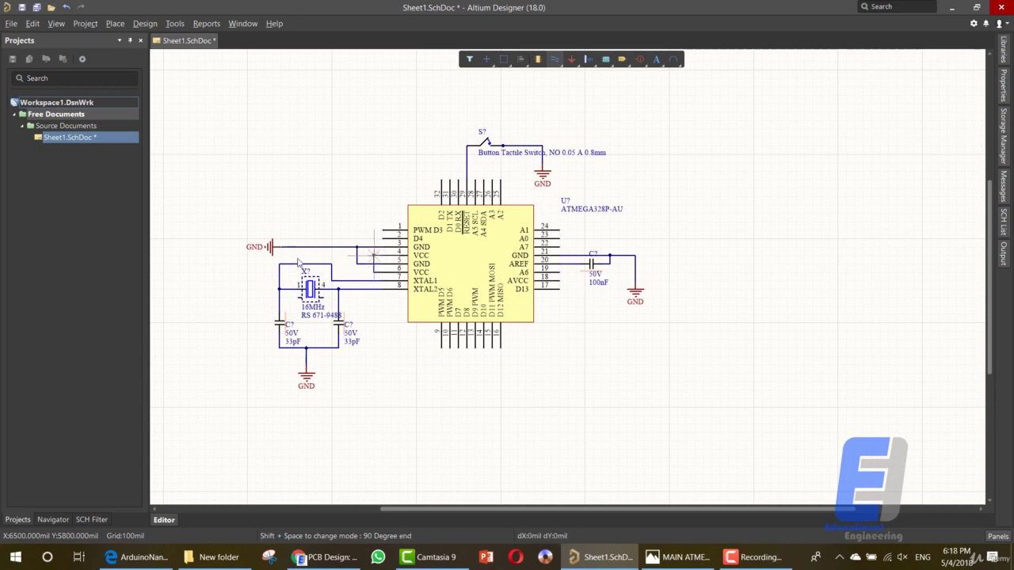
left_click(238, 257)
right_click(237, 269)
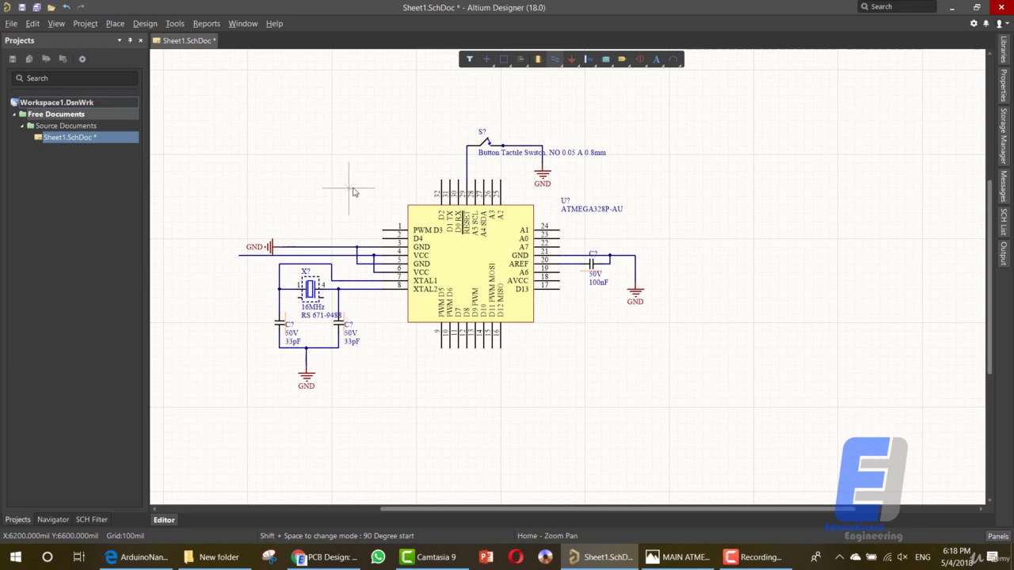
key("Escape")
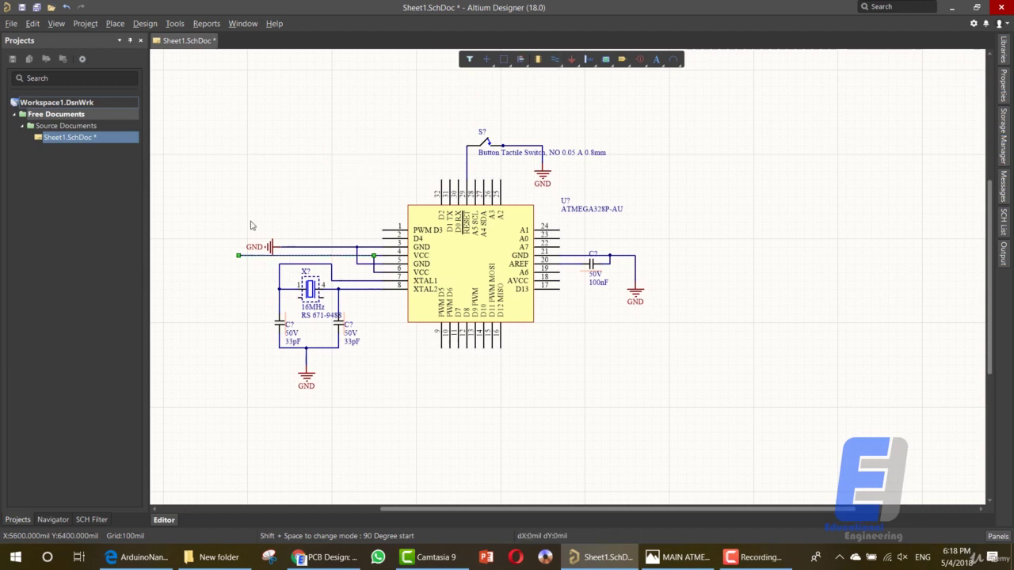
Step: Place a +5 power port above and beyond the open end of the VCC wire
right_click(572, 62)
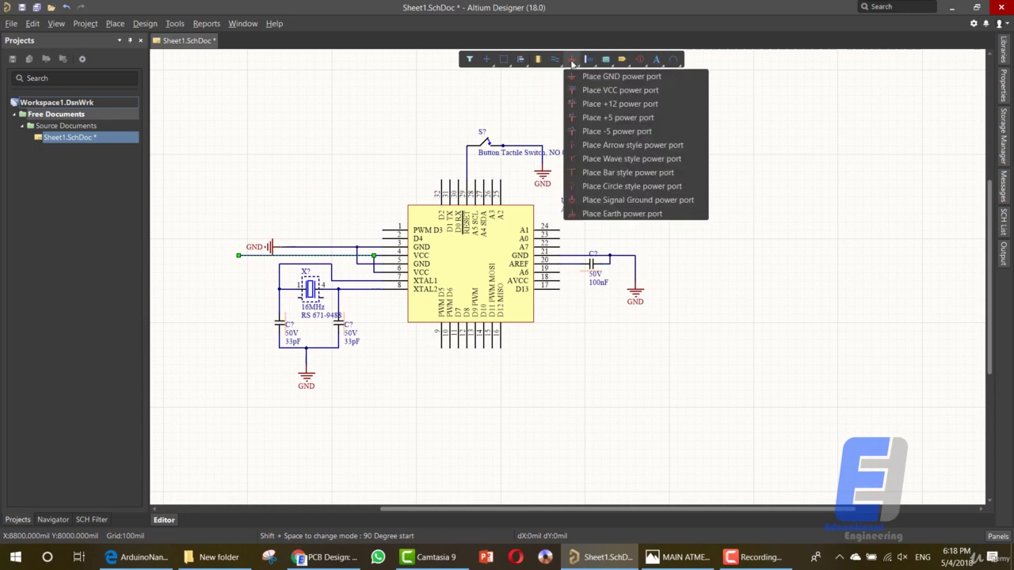
left_click(606, 119)
left_click(214, 232)
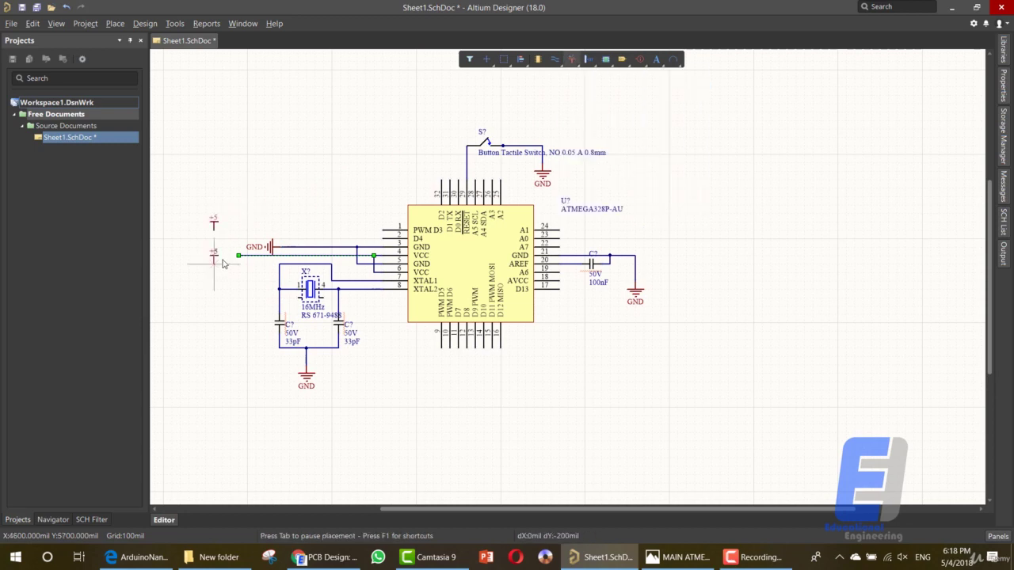
right_click(235, 255)
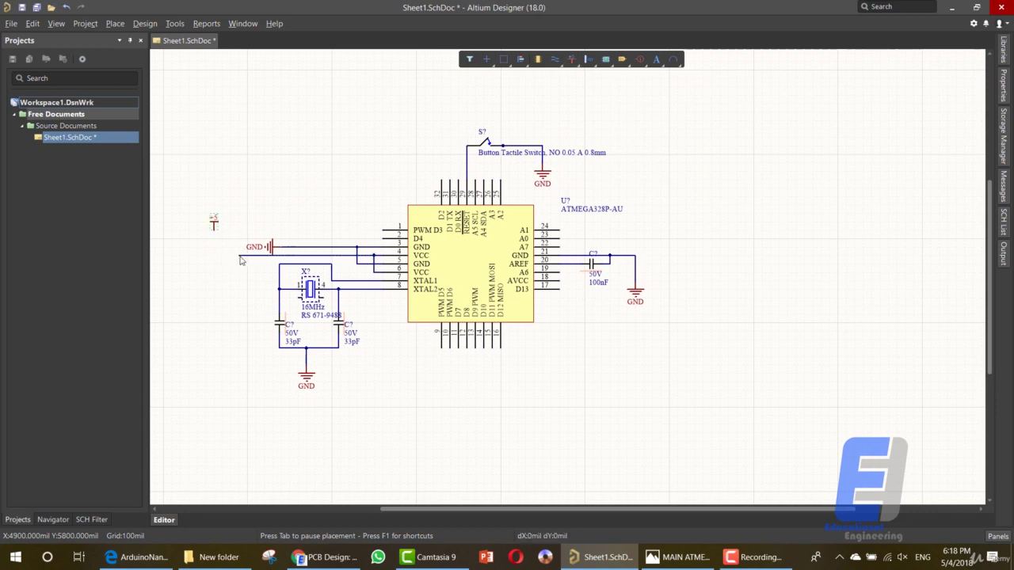
Step: Wire the +5 power port down and across to the open end of the microcontroller's VCC wire
left_click(555, 60)
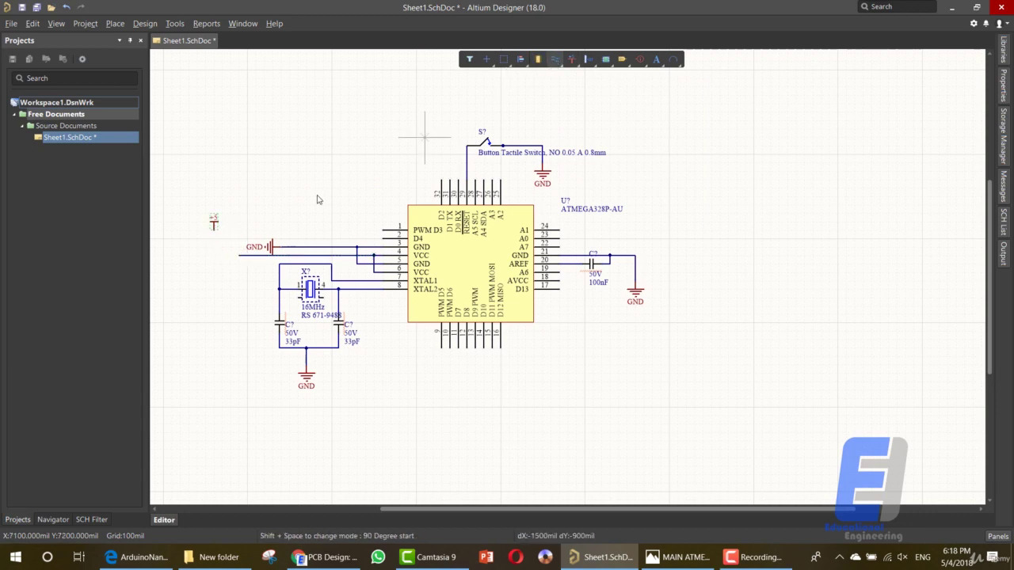
left_click(214, 231)
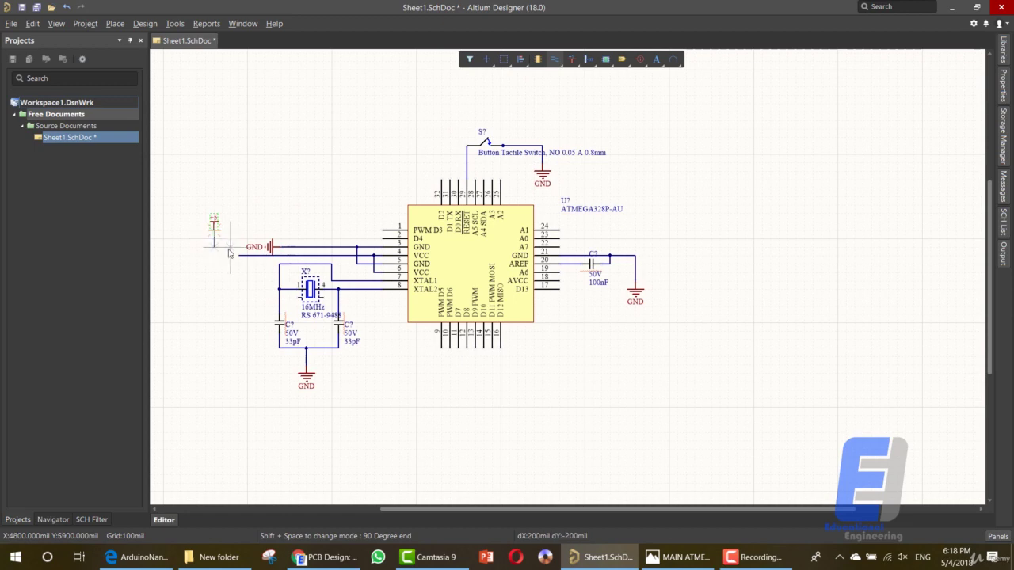
left_click(272, 255)
key("Escape")
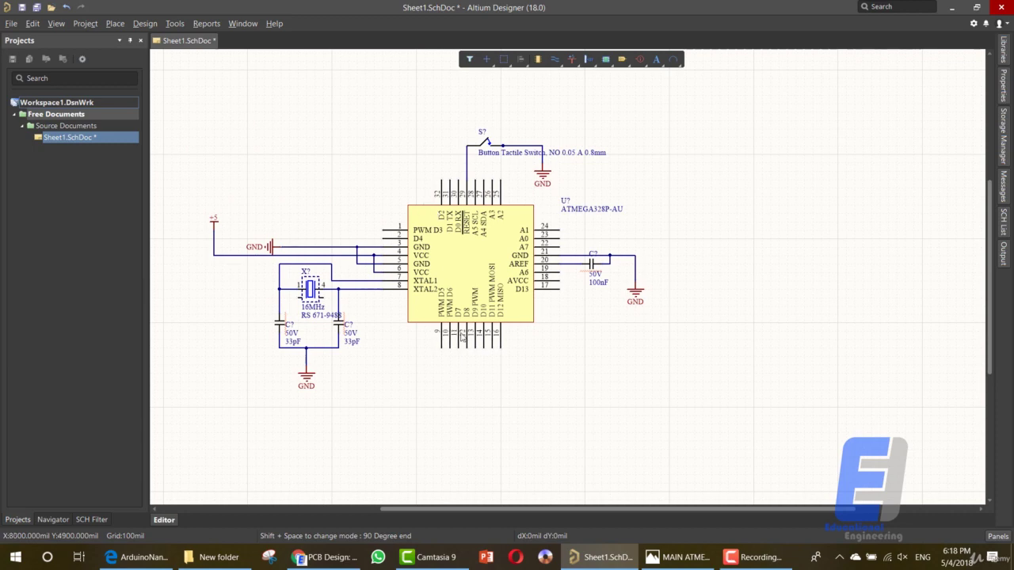
Step: Place net labels on the microcontroller's A1, A0 and A7 pins (24, 23 and 22)
right_click_drag(466, 226, 290, 311)
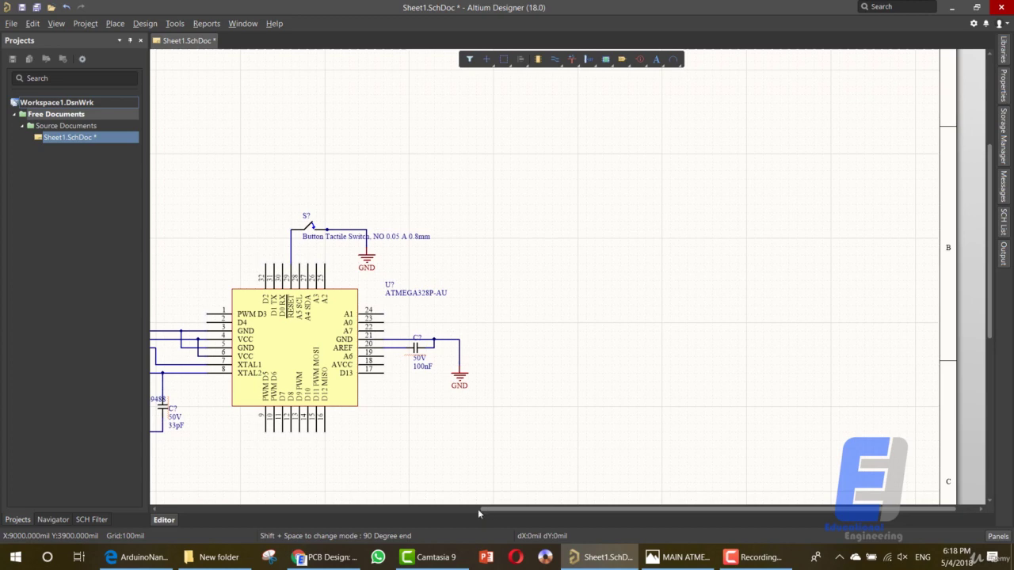
left_click_drag(477, 513, 362, 515)
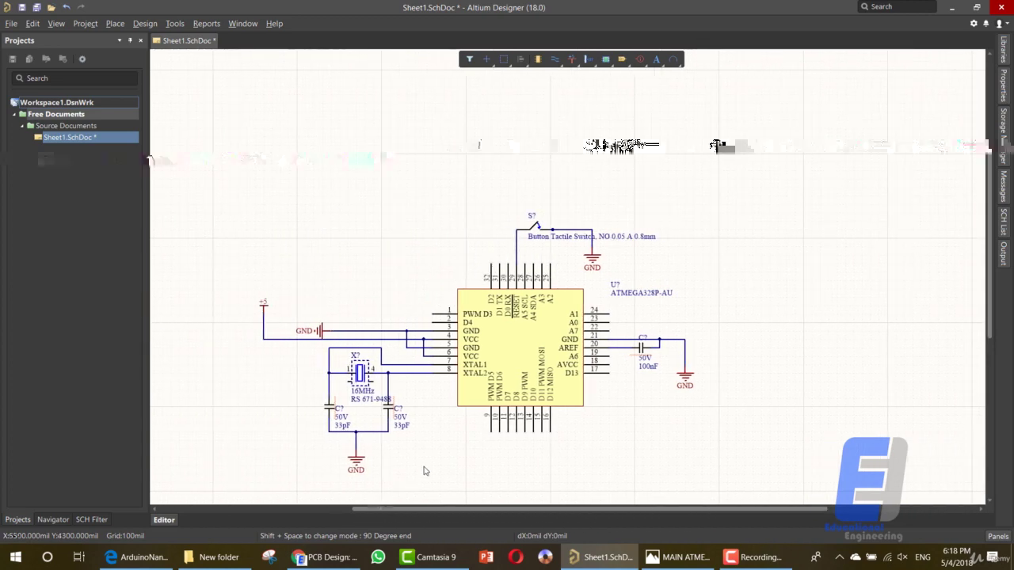
scroll(434, 459, "down", 2)
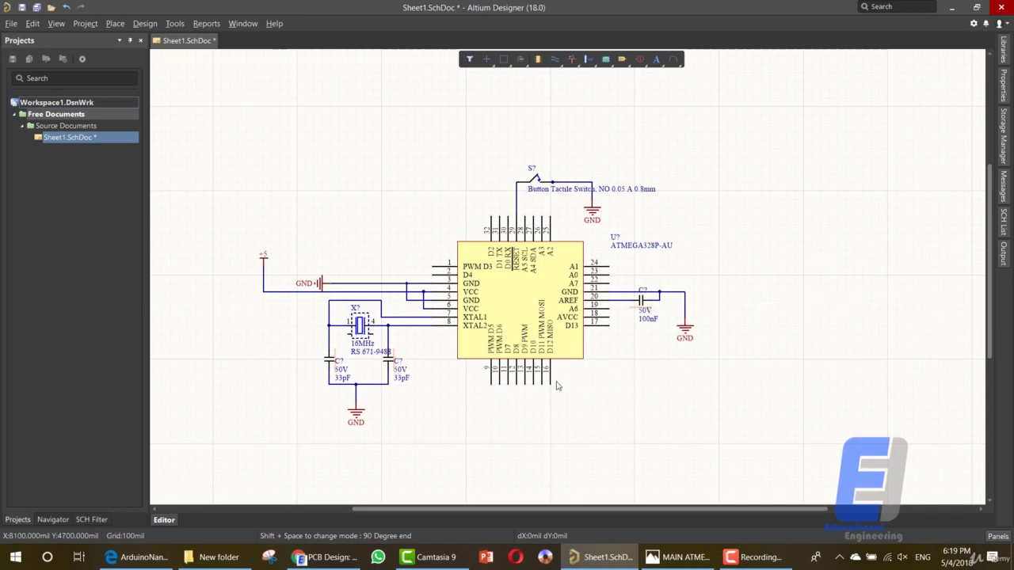
right_click(555, 60)
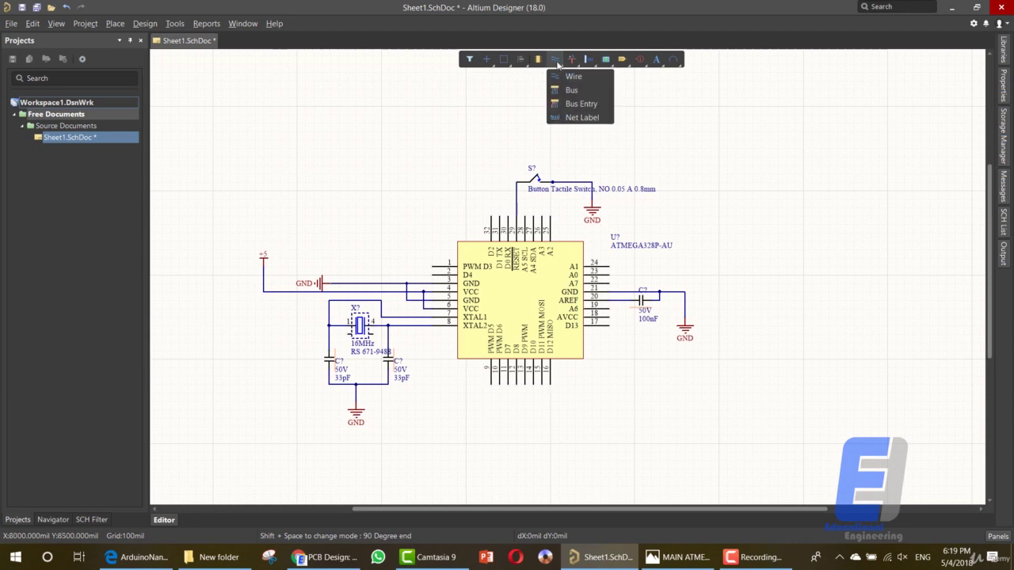
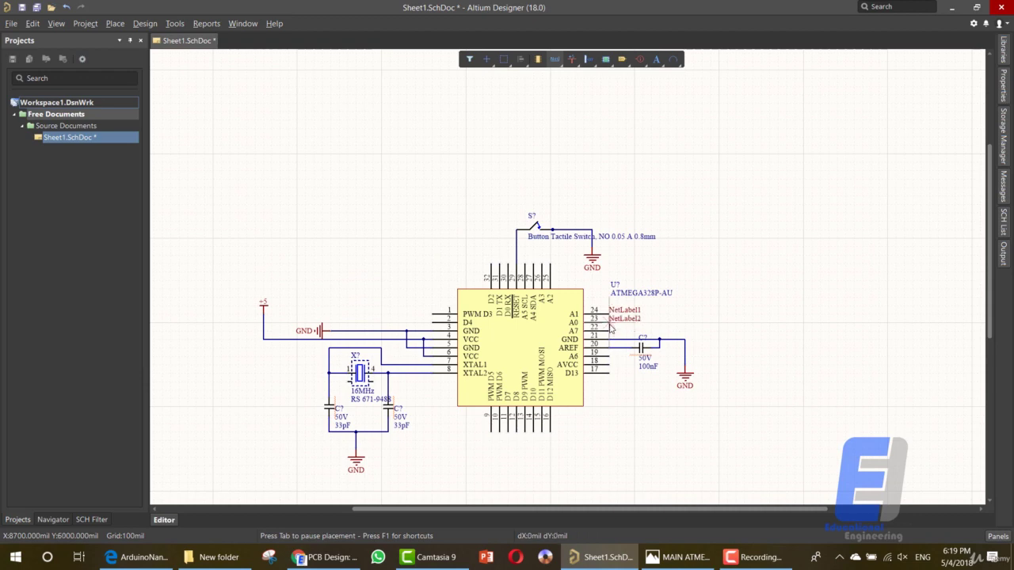
left_click(610, 320)
left_click(609, 331)
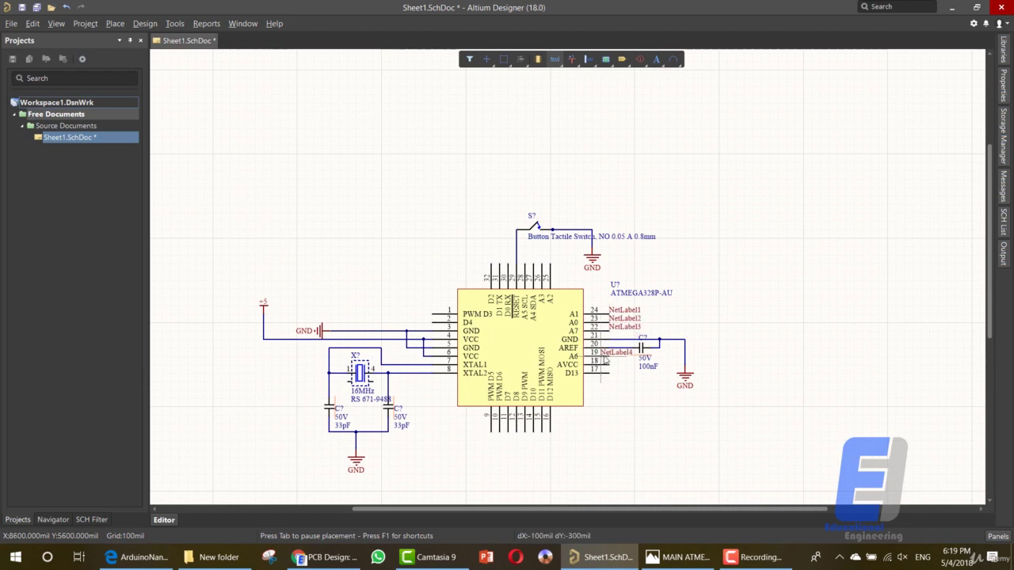
key("End")
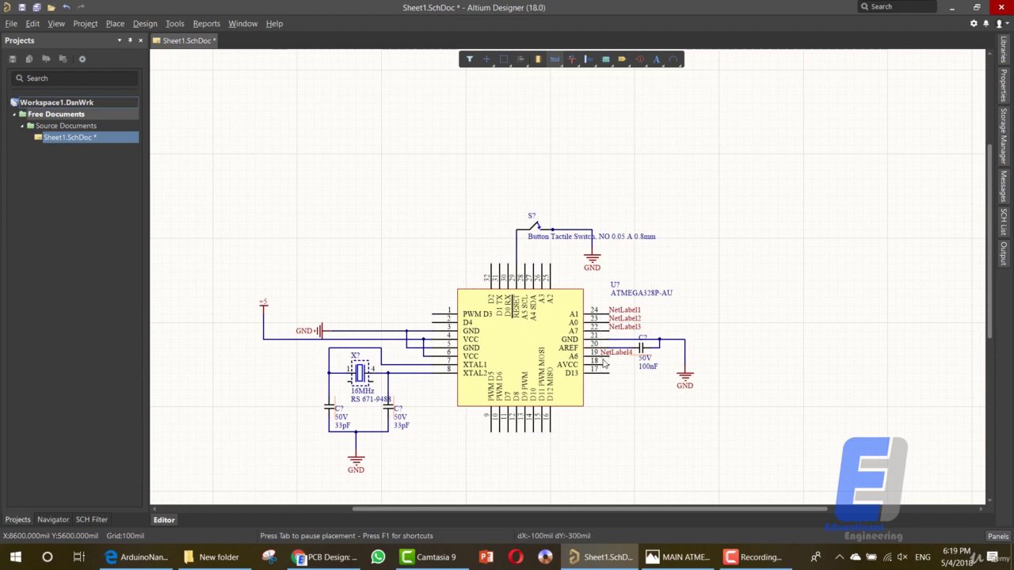
right_click(597, 402)
Step: Place net labels on the microcontroller's D13, A6 and AREF pins (17, 19 and 20)
left_click(558, 61)
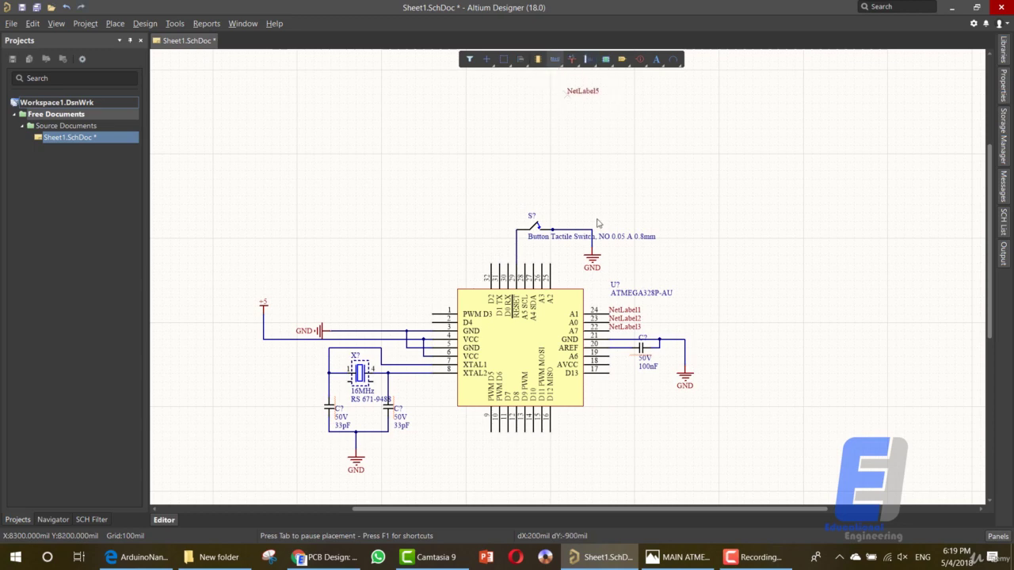
left_click(610, 361)
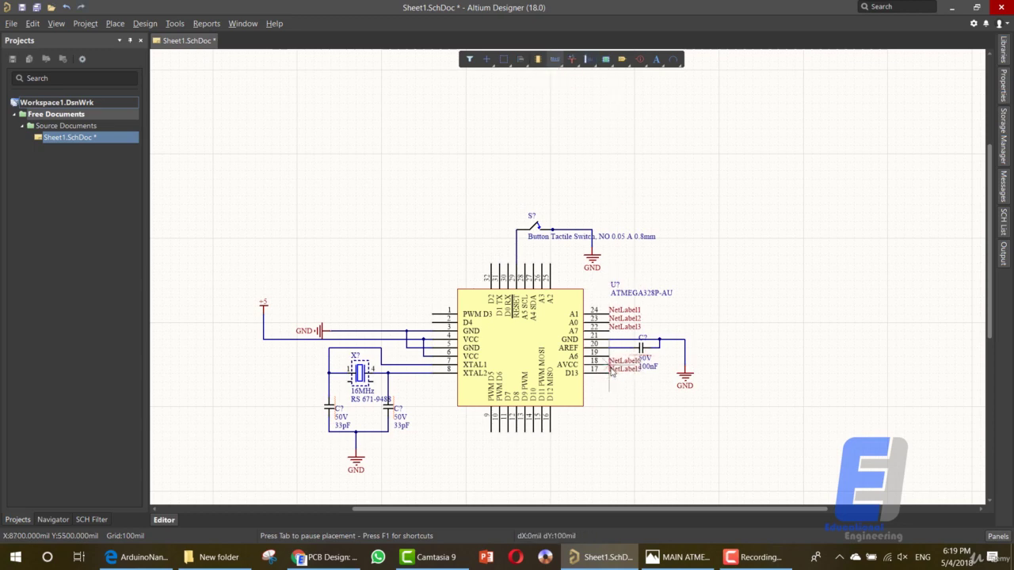
key("Page_Up")
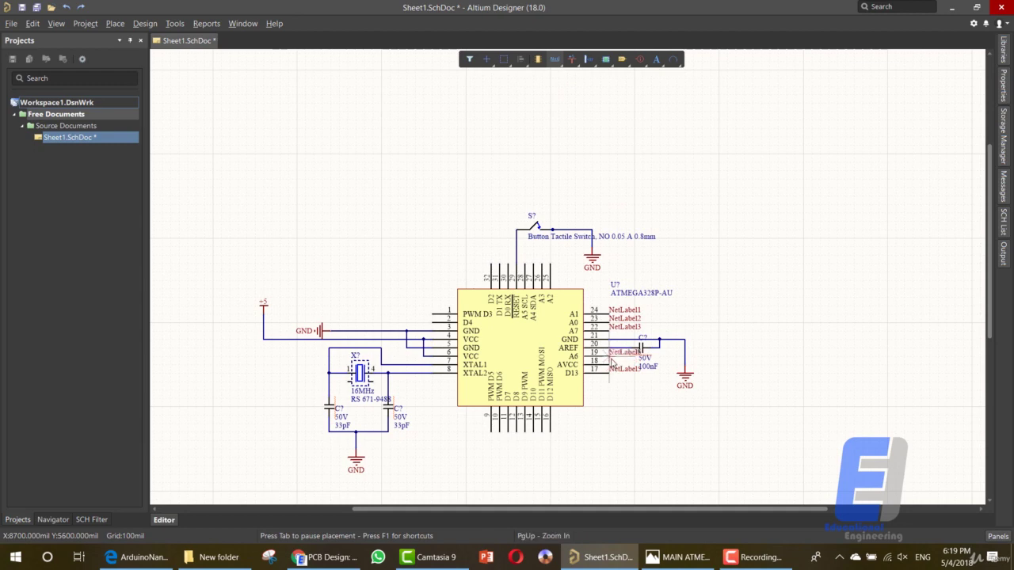
left_click(612, 360)
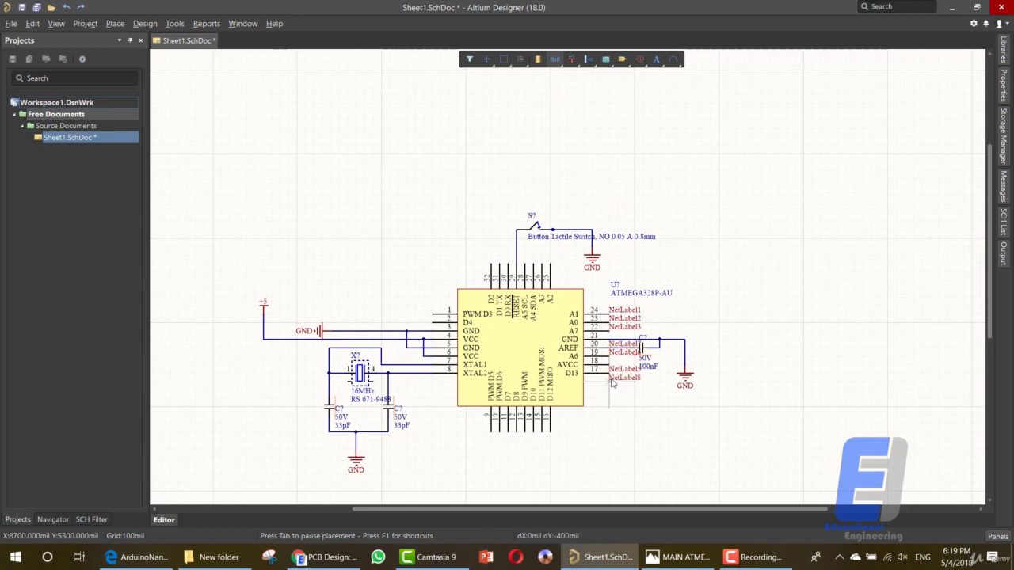
left_click(612, 352)
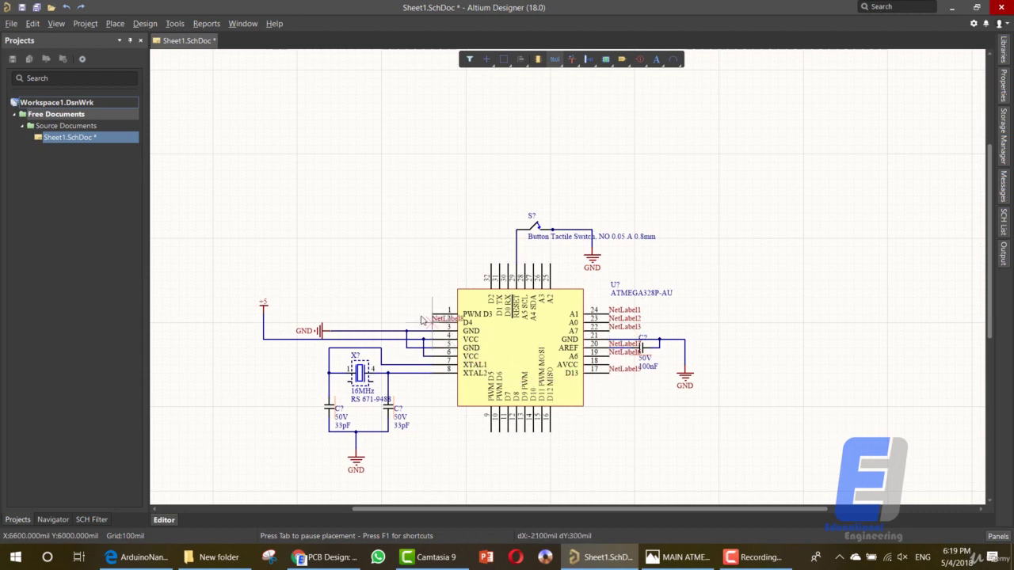
Step: Place net labels rotated 180 degrees on the microcontroller's PWM D3 and D4 pins (1 and 2)
key("space")
key("space")
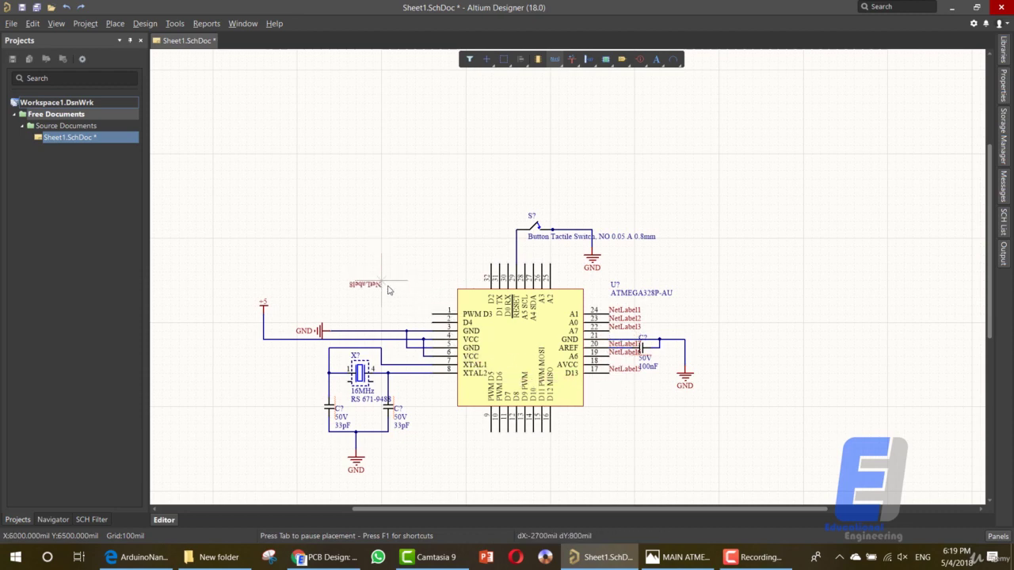
key("Down")
left_click(433, 317)
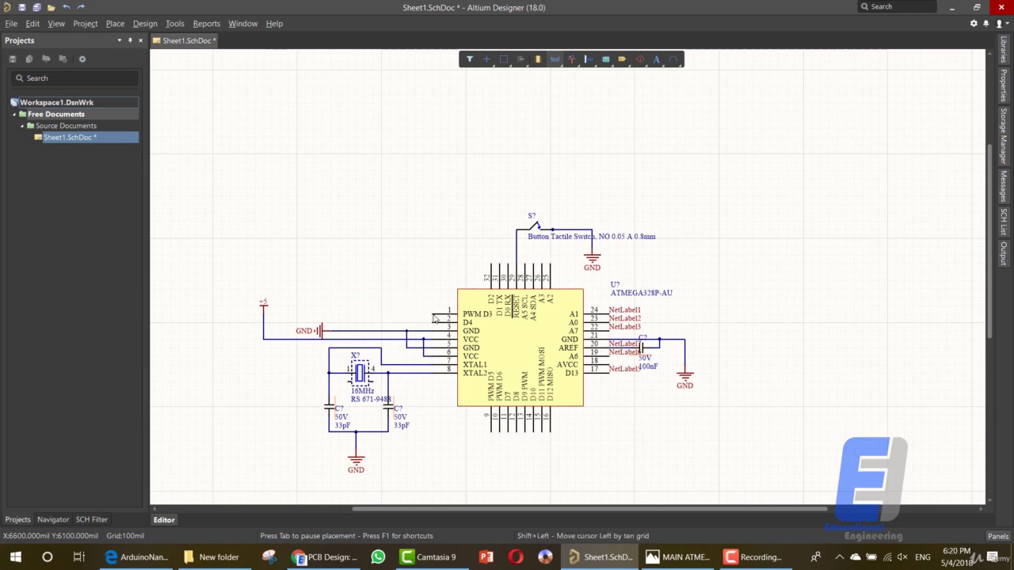
left_click(432, 327)
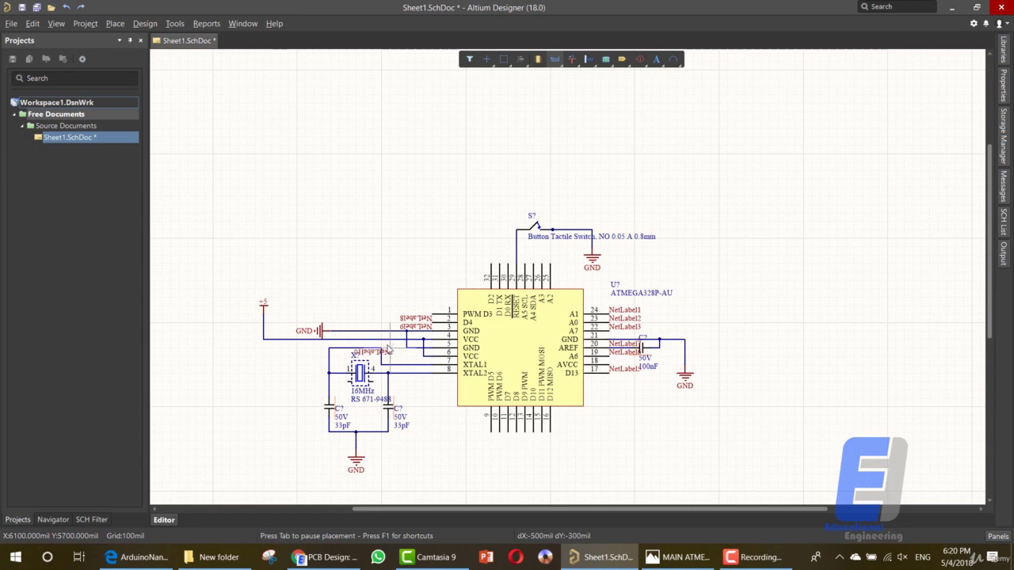
Step: Place vertical net labels on the D2, D1 TX, D0 RX, A5 SCL, A4 SDA, A3 and A2 pins, skipping RESET
key("Page_Up")
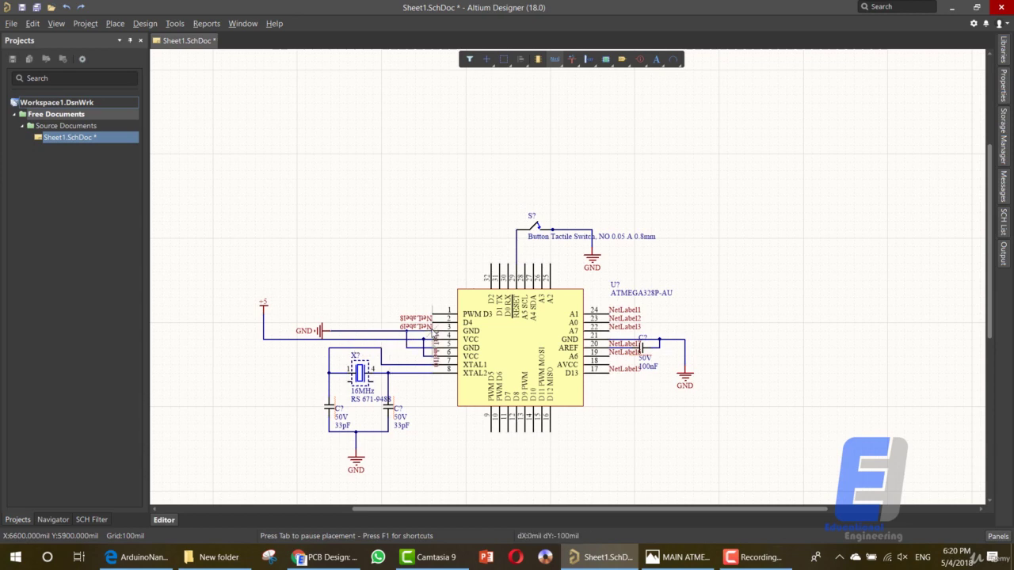
key("space")
key("space")
key("space")
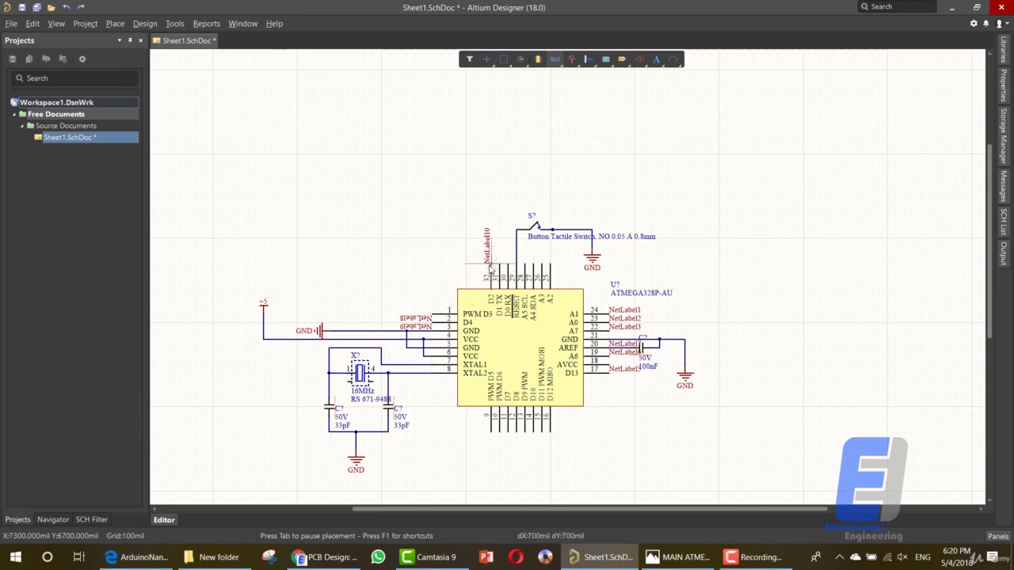
key("Left")
left_click(490, 268)
left_click(496, 268)
left_click(504, 267)
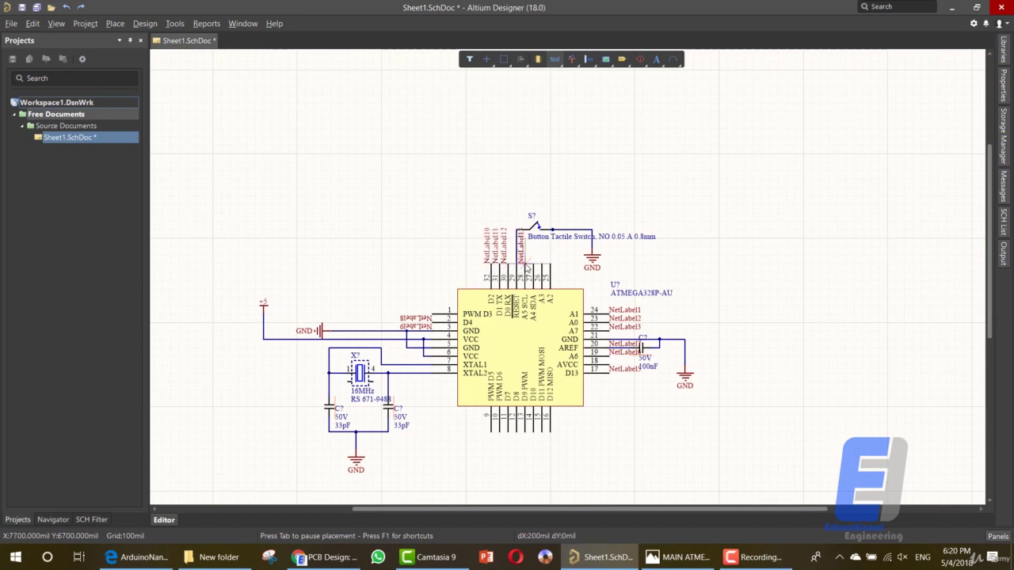
left_click(524, 267)
left_click(533, 267)
left_click(537, 267)
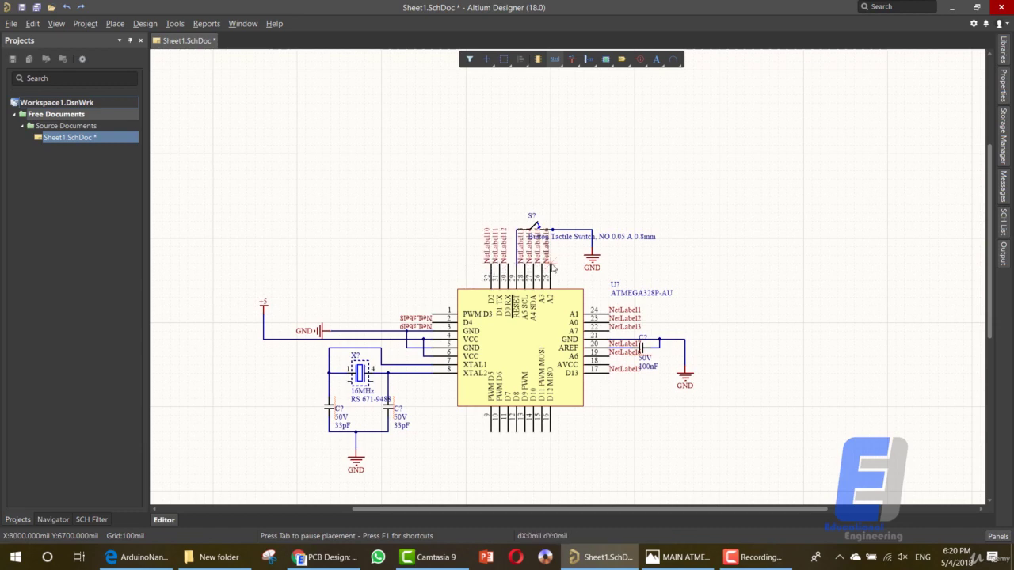
left_click(544, 267)
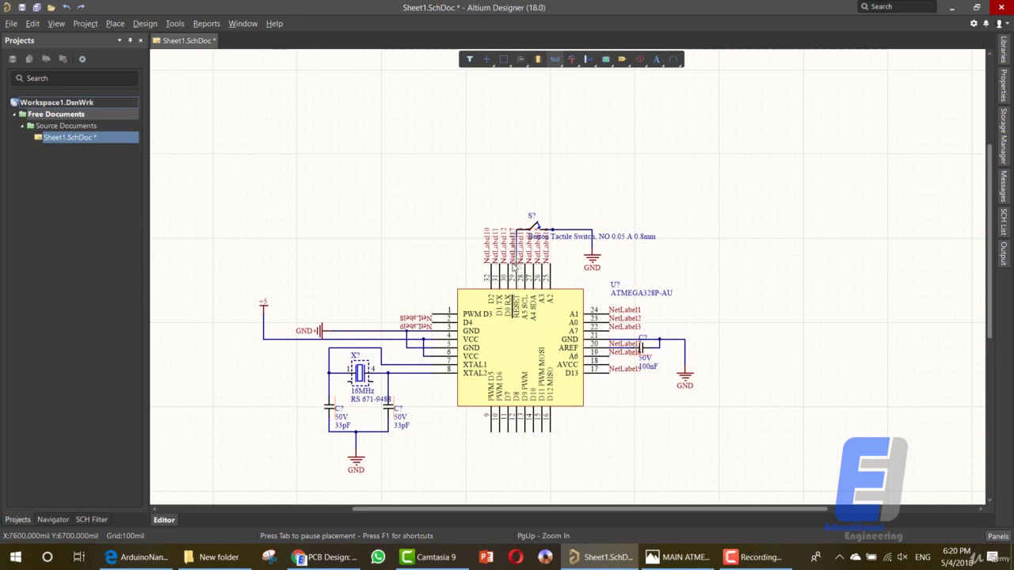
Step: Place downward-pointing net labels on the microcontroller's pins 16 through 9, from D12 MISO to PWM D5
key("space")
key("space")
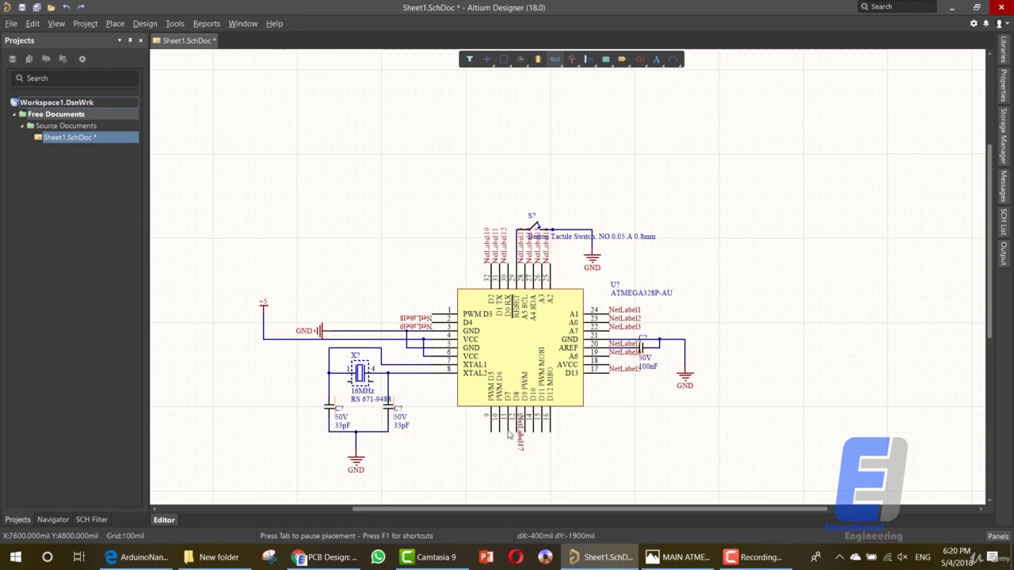
left_click(552, 434)
left_click(544, 434)
left_click(536, 434)
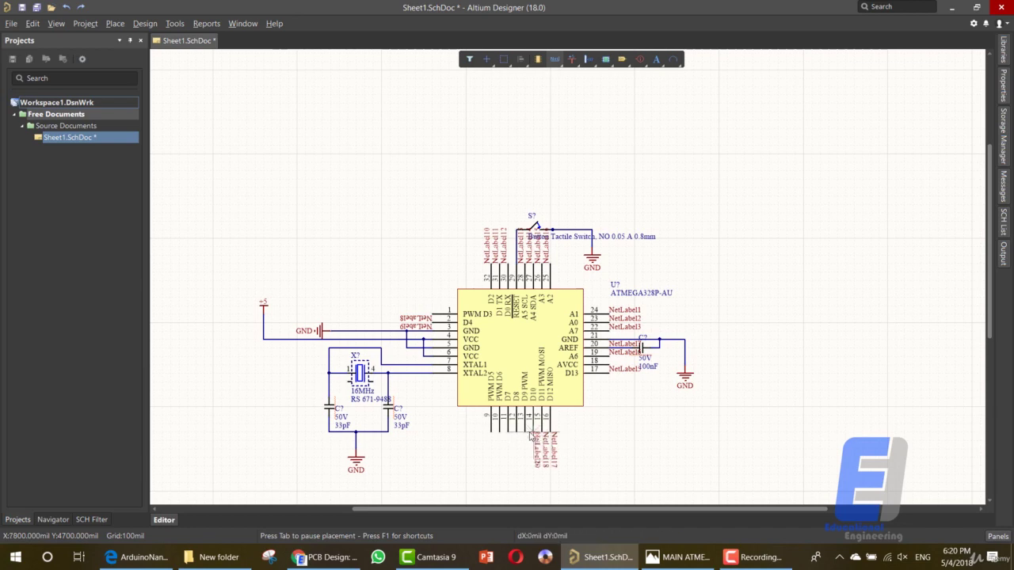
left_click(528, 434)
left_click(521, 434)
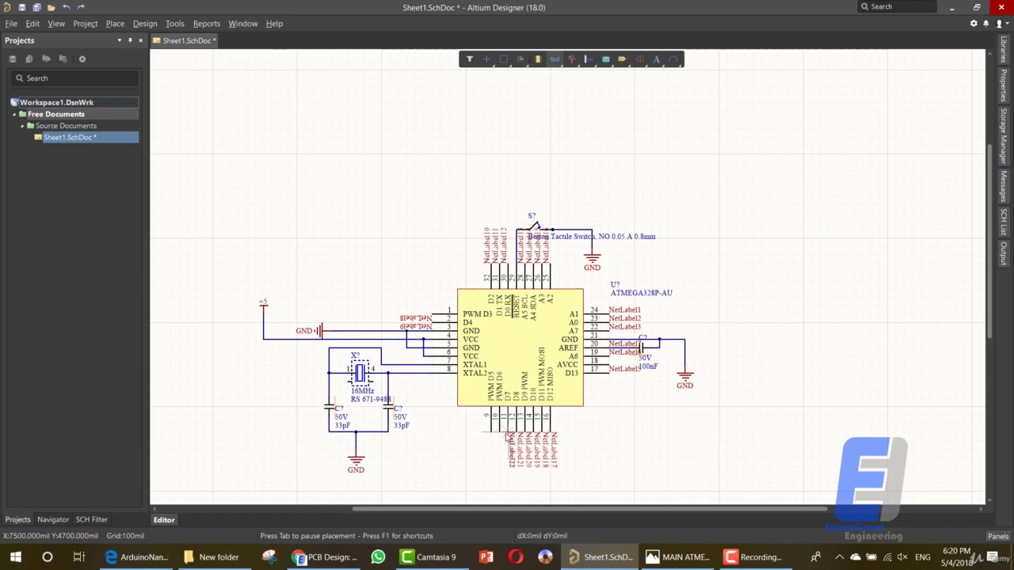
left_click(512, 434)
left_click(504, 434)
left_click(494, 434)
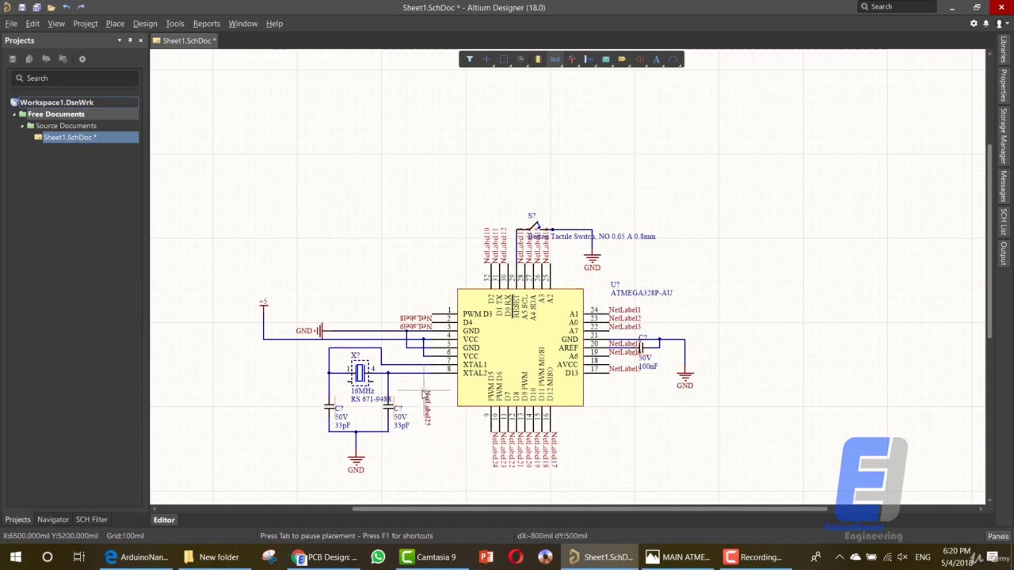
key("space")
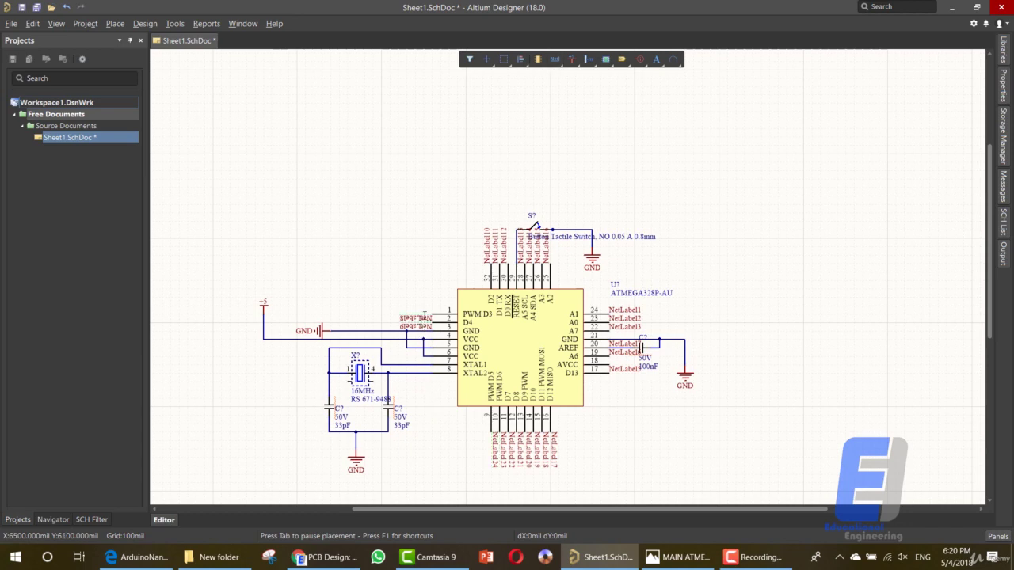
Step: Rename the net label on the PWM D3 pin as D3
key("Tab")
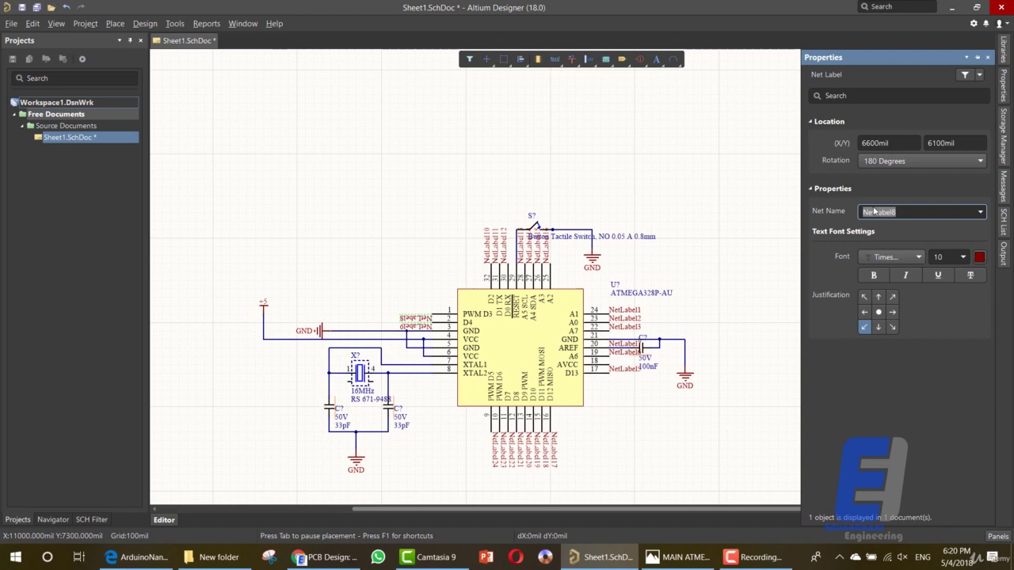
type("D3")
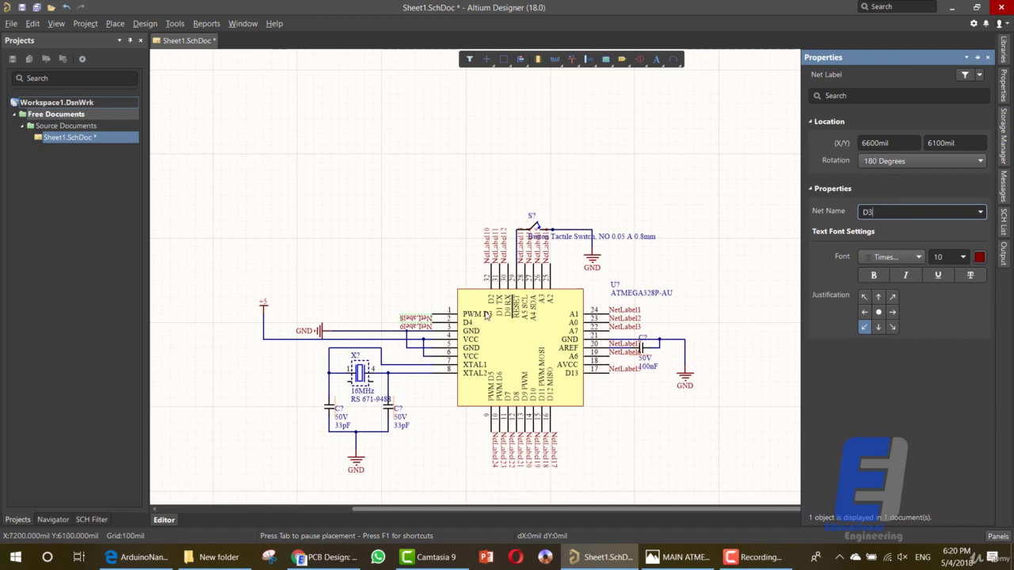
key("Return")
Step: Rename the net label on the microcontroller's D4 pin (pin 2) as D4
left_click(421, 333)
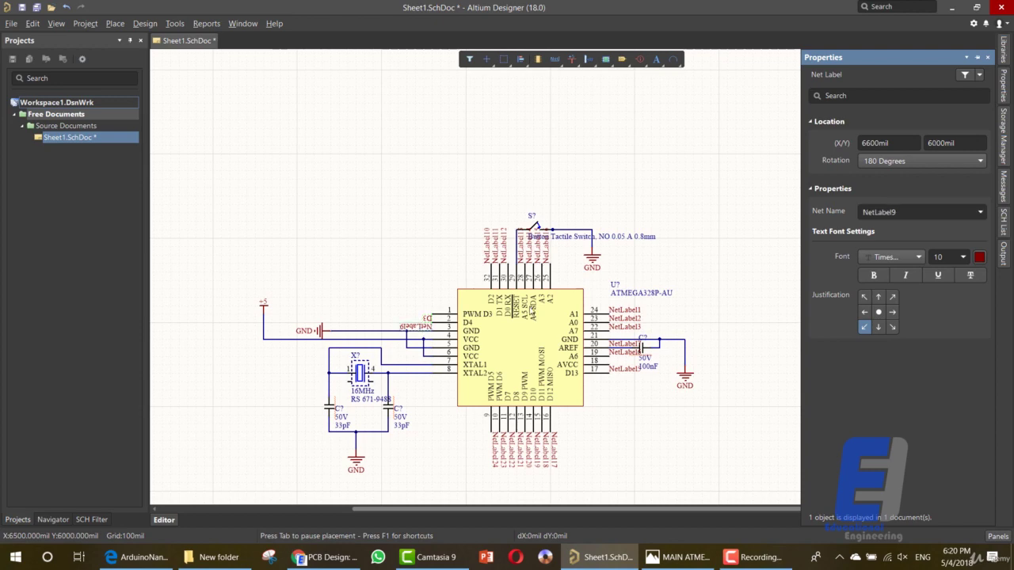
double_click(889, 211)
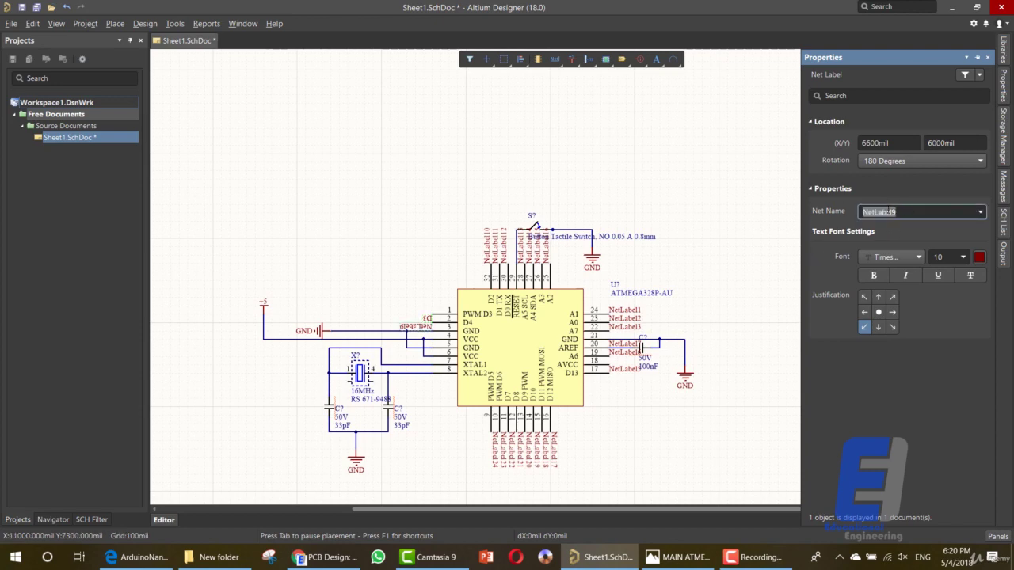
type("D3")
key("Return")
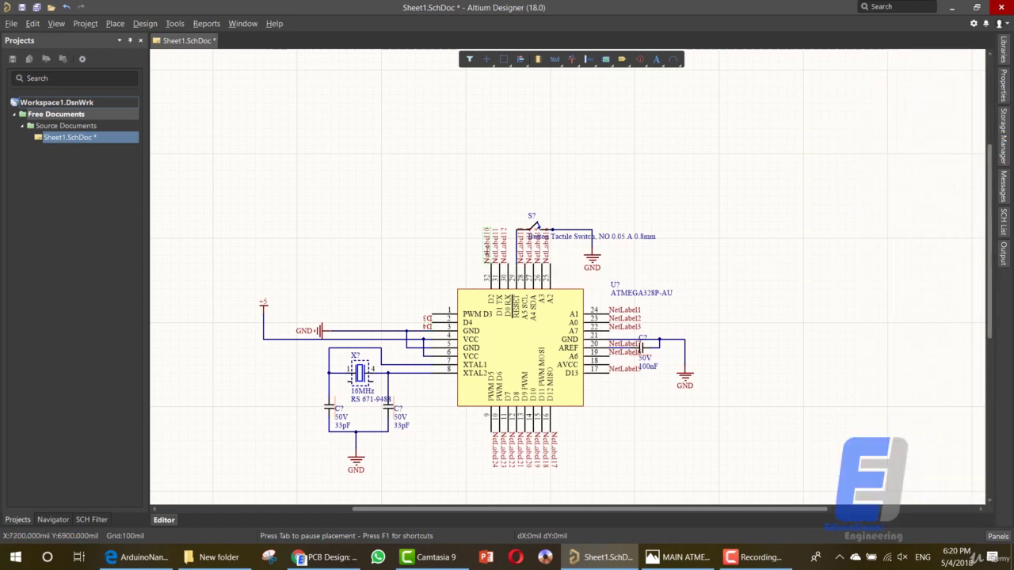
Step: Rename the vertical net label on the D2 pin (pin 32) as D2
key("Tab")
double_click(877, 212)
type("D5")
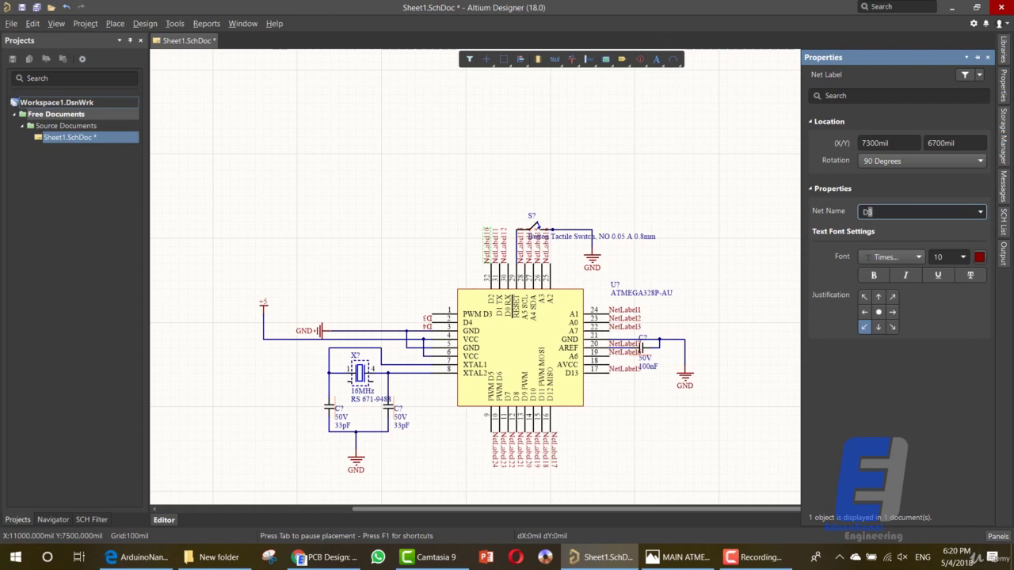
type("2")
key("Return")
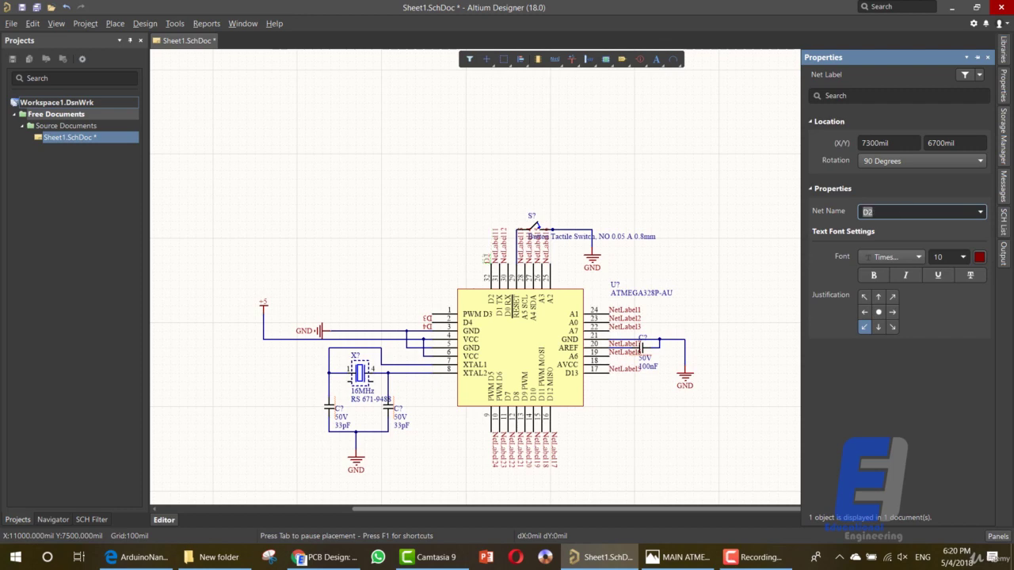
left_click(486, 263)
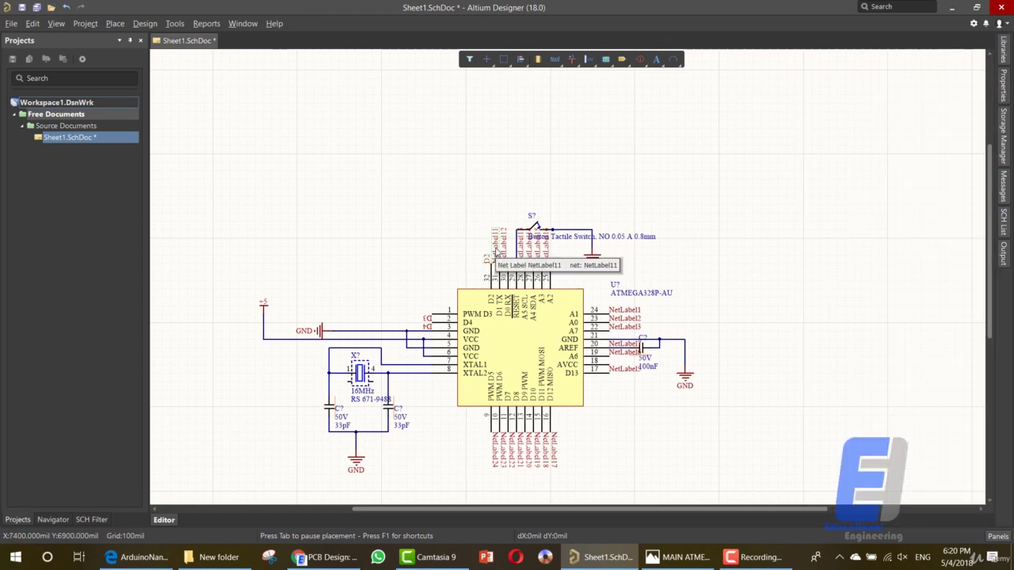
Step: Rename the net labels on the D1 TX and D0 RX pins (31 and 30) as D1 and D0
key("Tab")
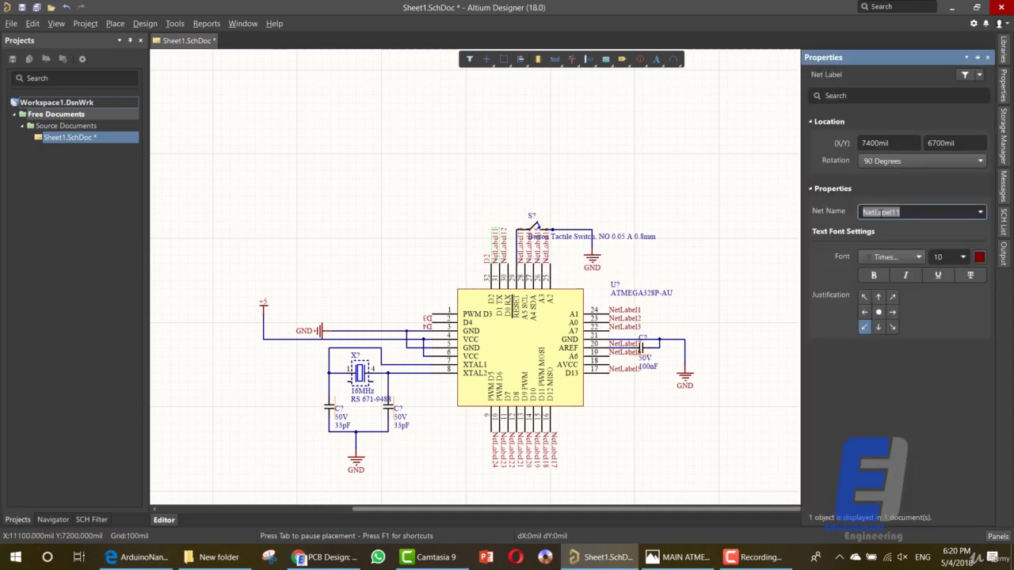
type("D1")
key("Return")
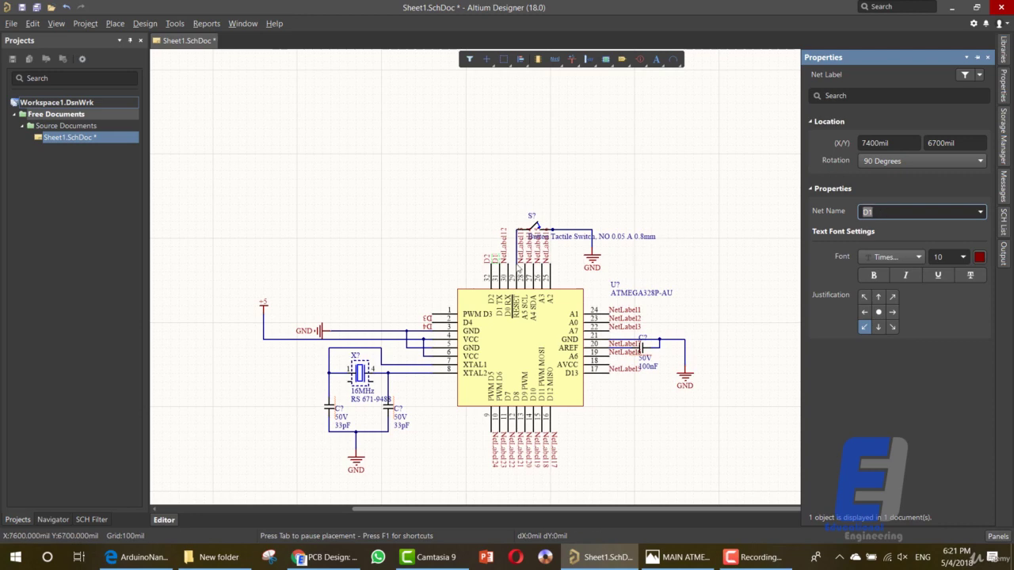
left_click(503, 250)
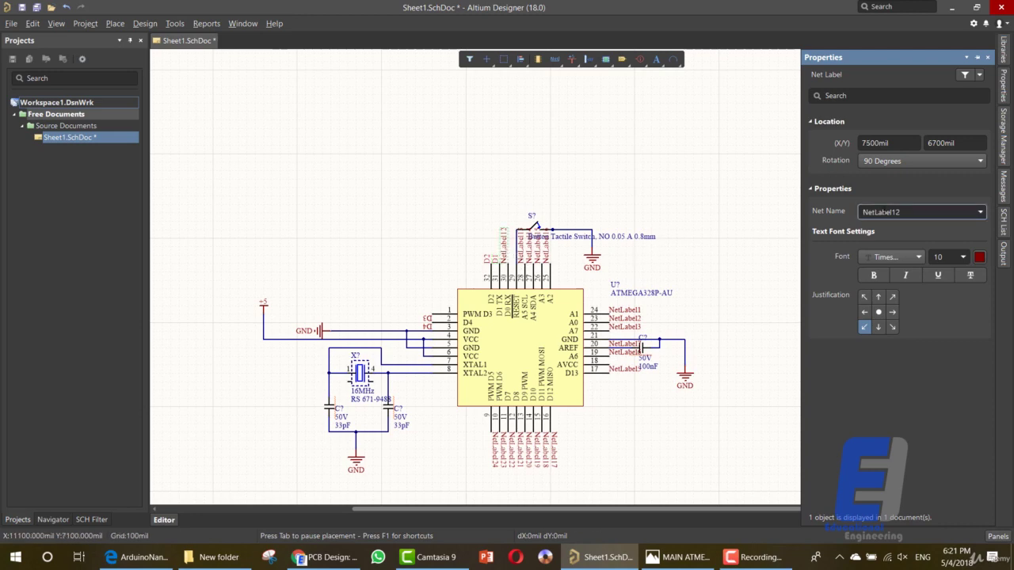
double_click(884, 212)
type("D0")
key("Return")
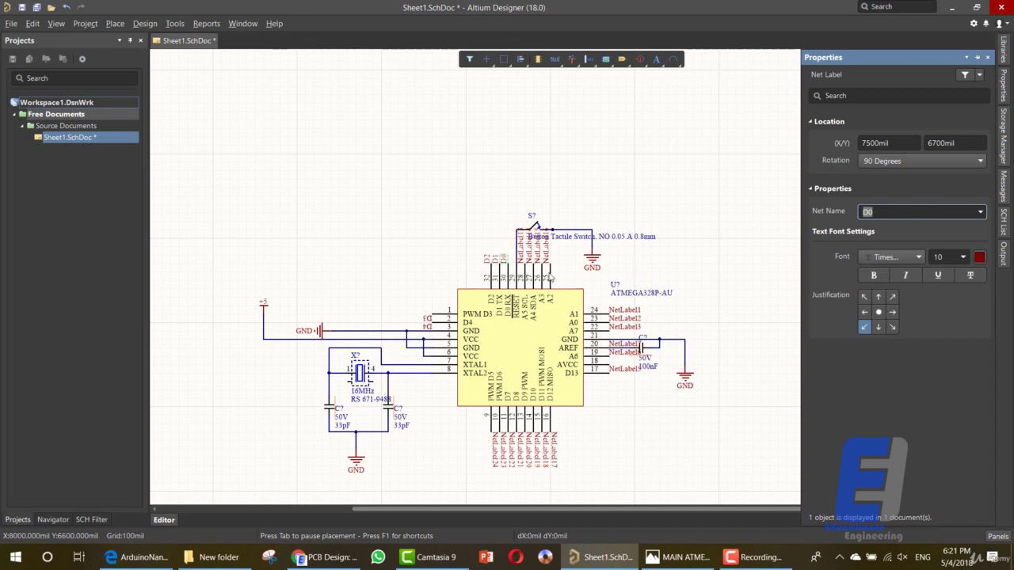
Step: Rename the vertical net labels on pins 25 and 26 as A2 and A3
left_click(545, 253)
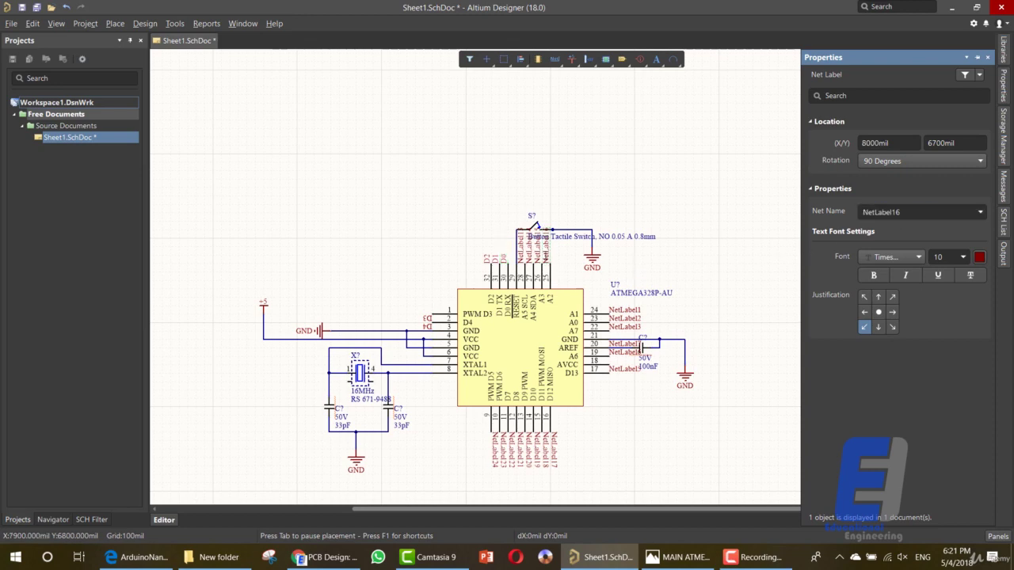
left_click(881, 212)
type("A2")
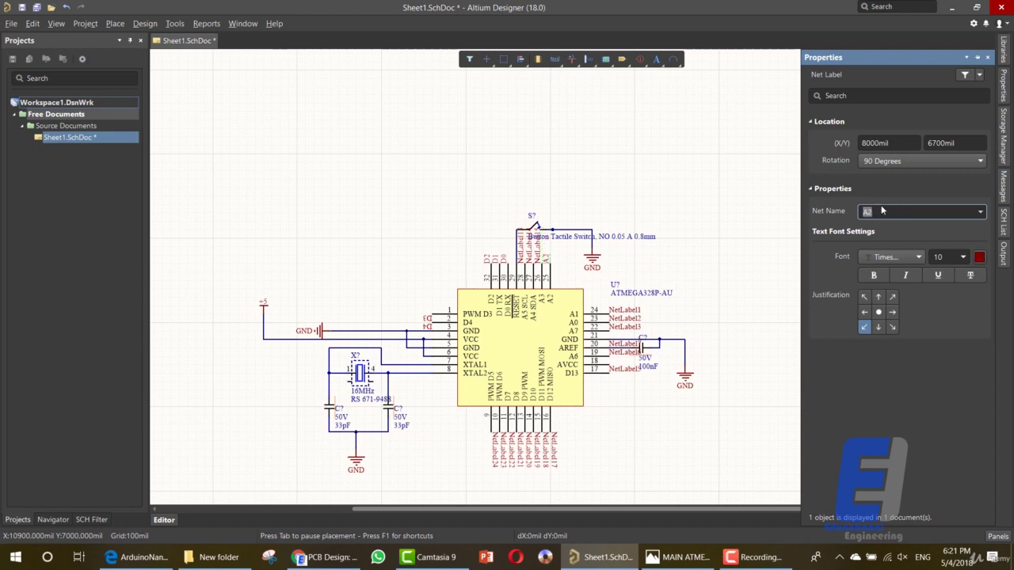
left_click(541, 259)
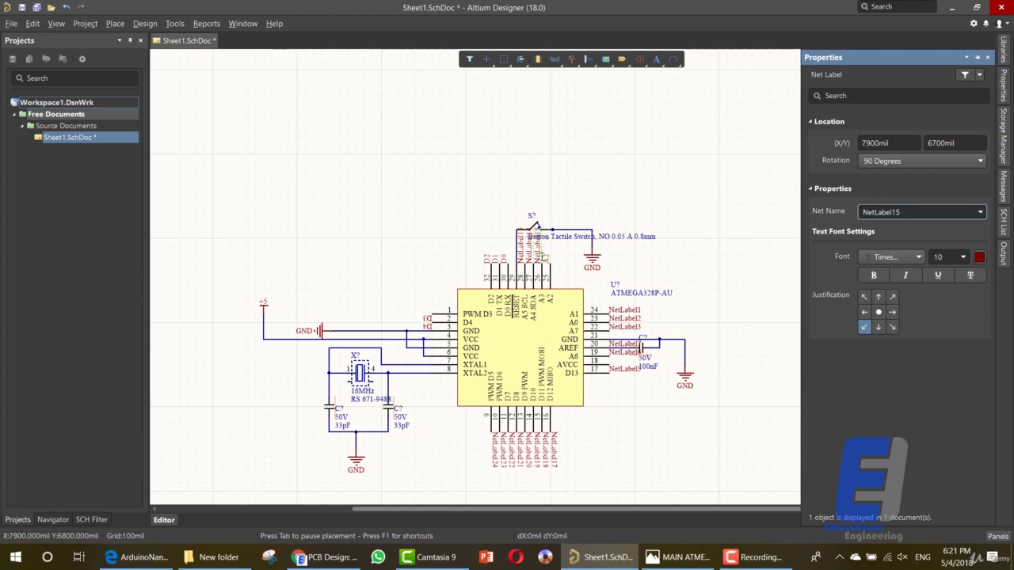
left_click(889, 212)
type("A3")
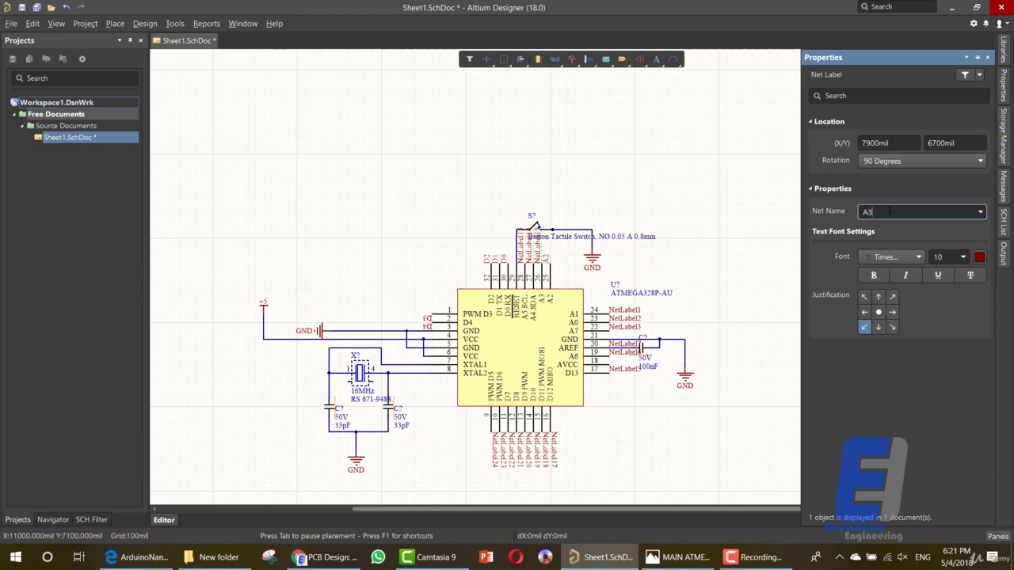
key("Return")
Step: Rename the net labels on the A4 SDA and A5 SCL pins (27 and 28) as A4 and A5
left_click(529, 256)
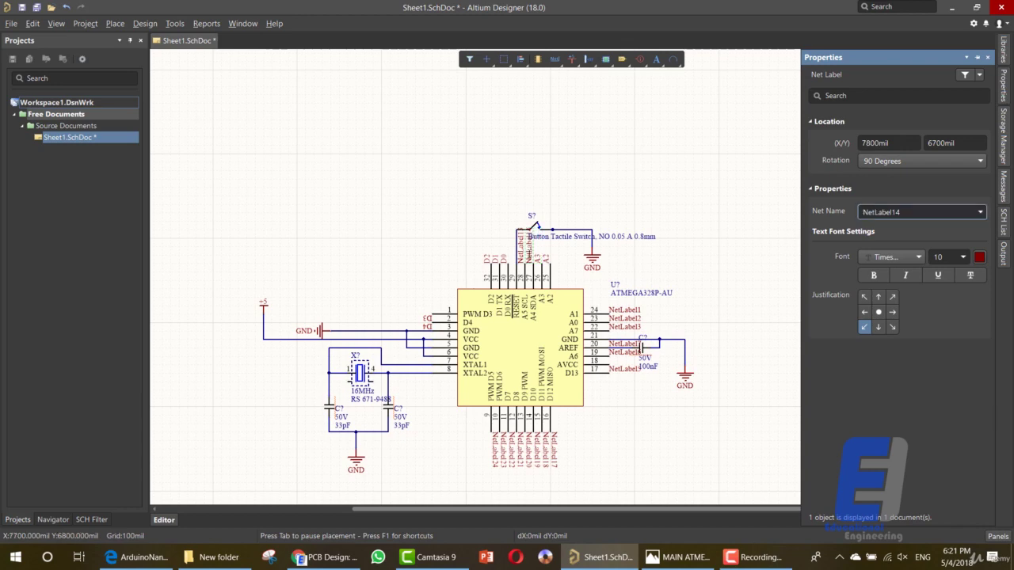
left_click(884, 212)
type("A4")
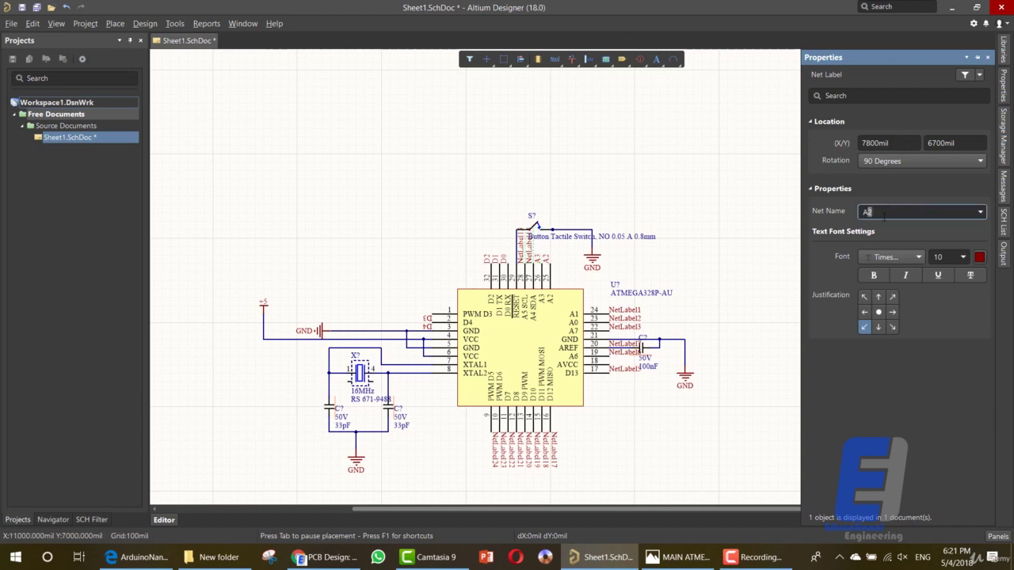
key("Return")
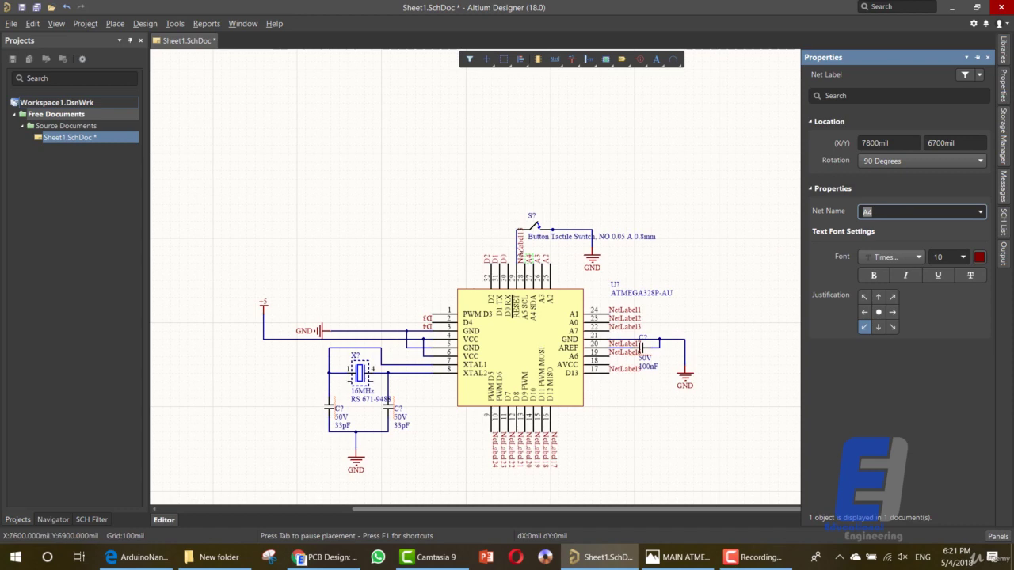
left_click(521, 250)
left_click(909, 212)
type("A")
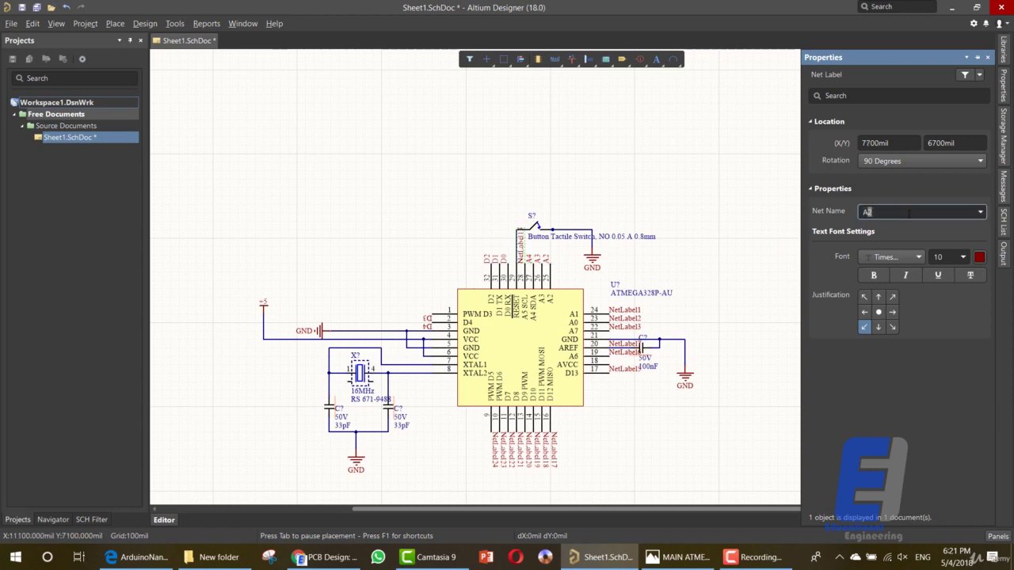
key("Return")
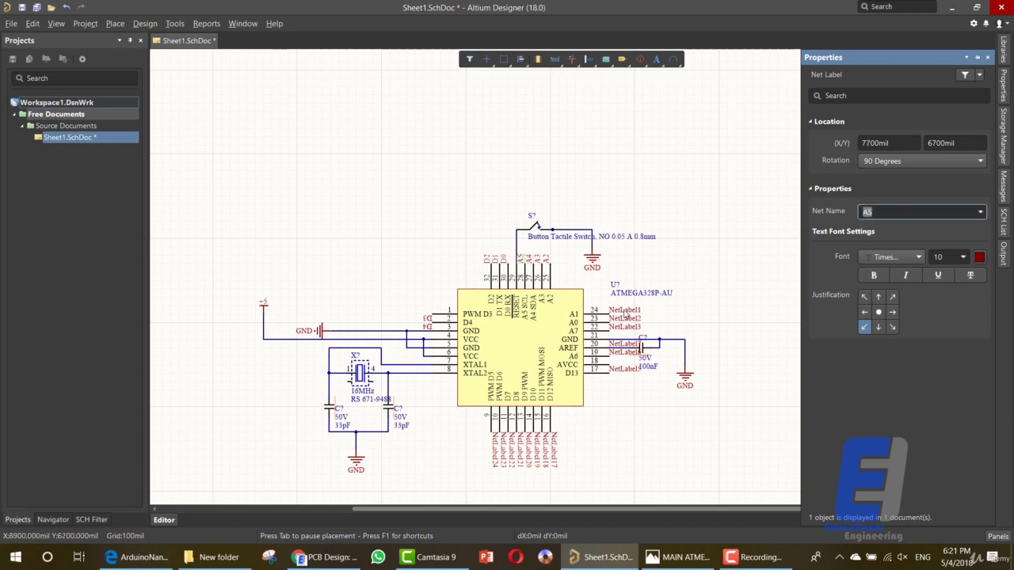
Step: Rename the horizontal net labels on pins 24 and 23 as A1 and A0
left_click(623, 312)
left_click(884, 210)
type("A")
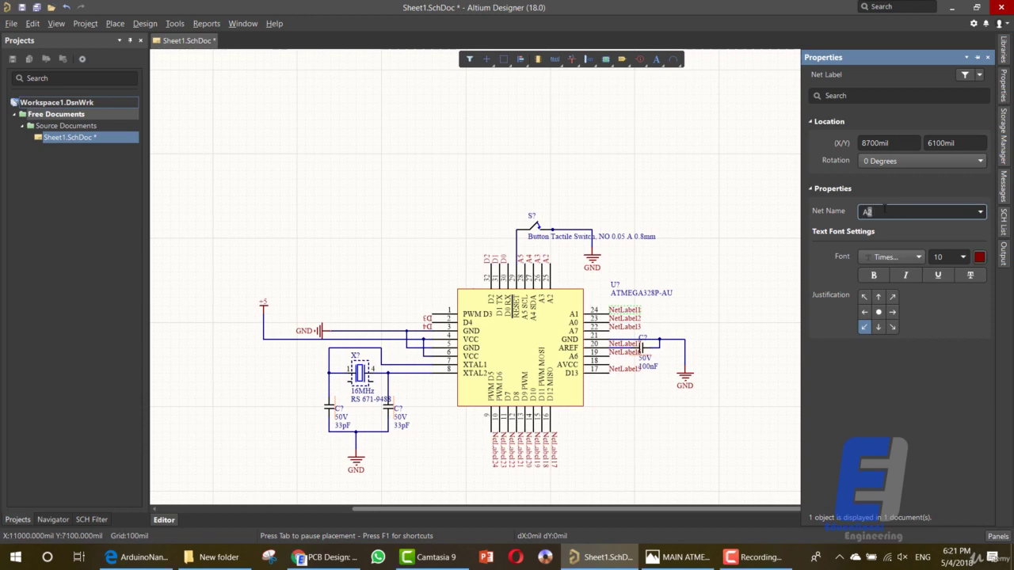
key("Return")
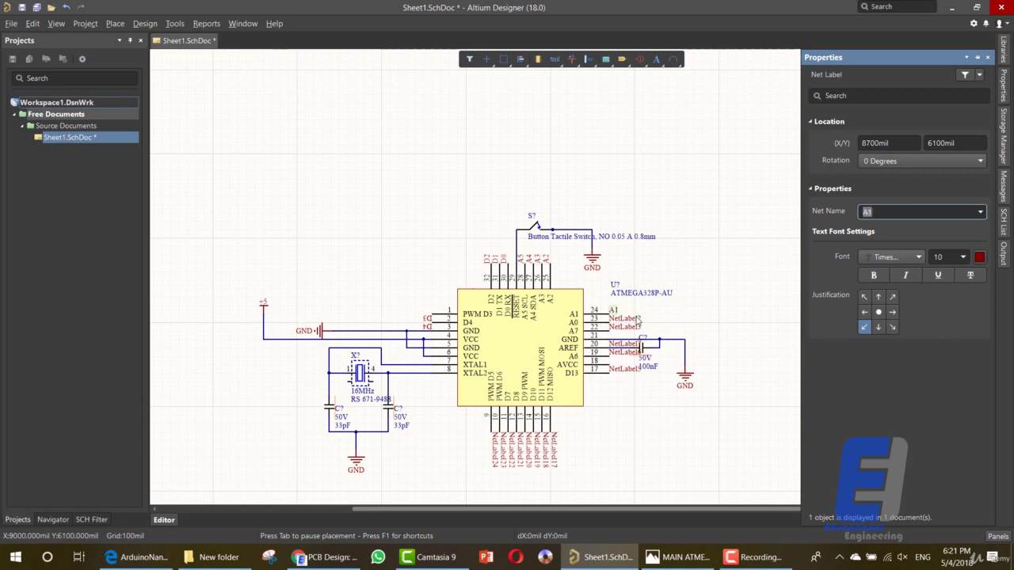
left_click(638, 317)
left_click(894, 211)
type("A")
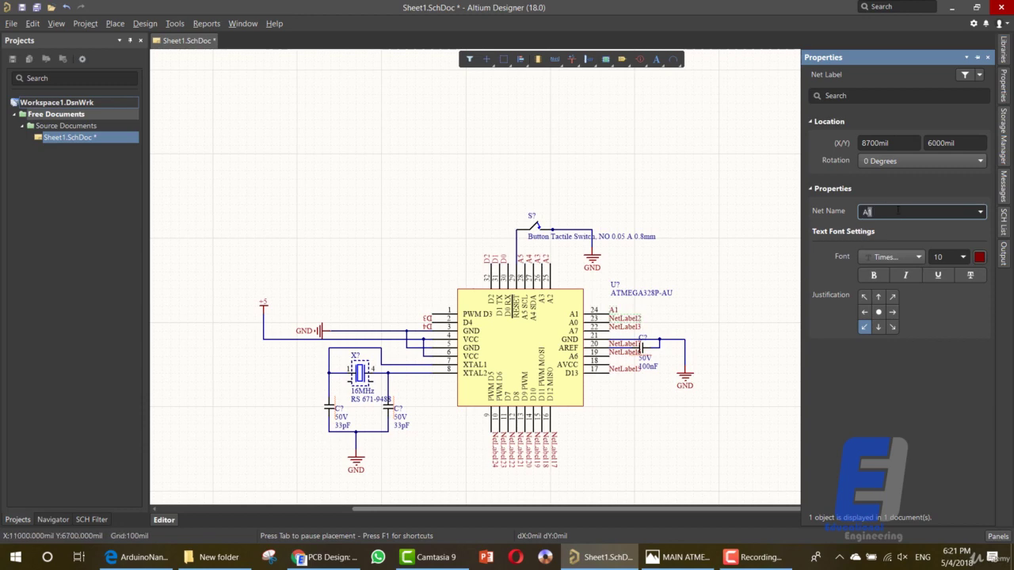
type("0")
key("Return")
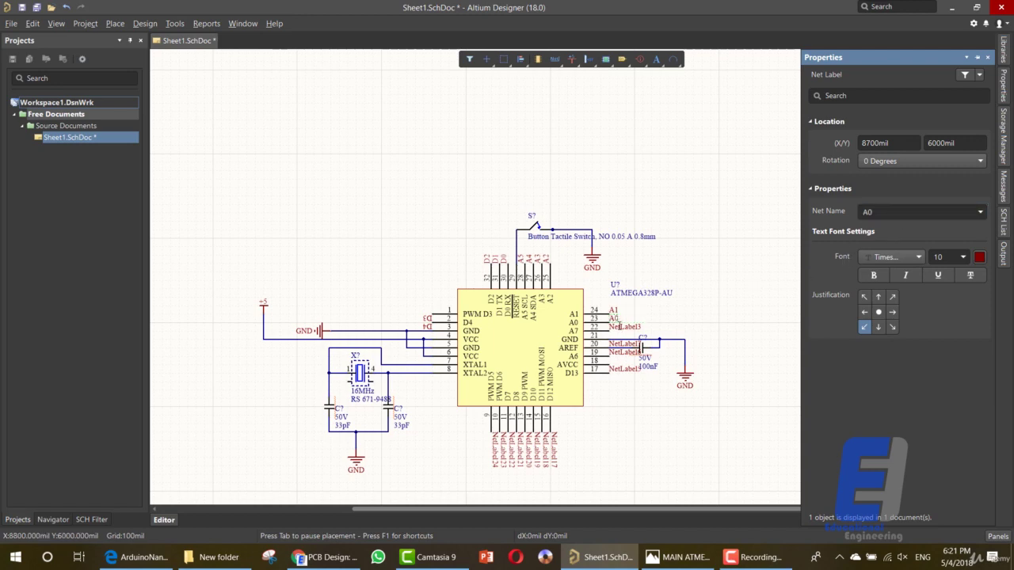
Step: Rename the net labels on pins 22 and 20 as A7 and AREF
left_click(626, 335)
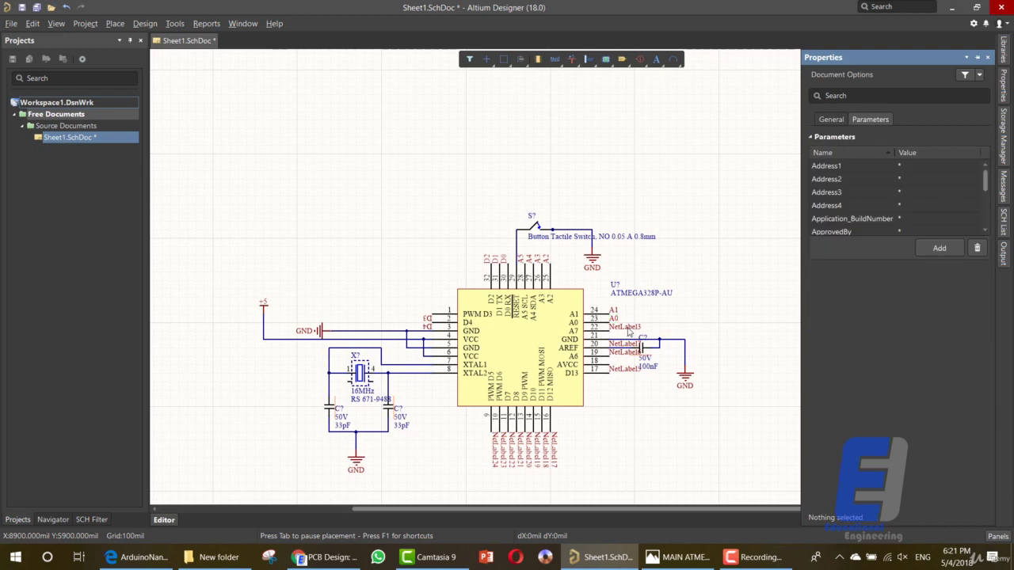
left_click(636, 326)
key("Tab")
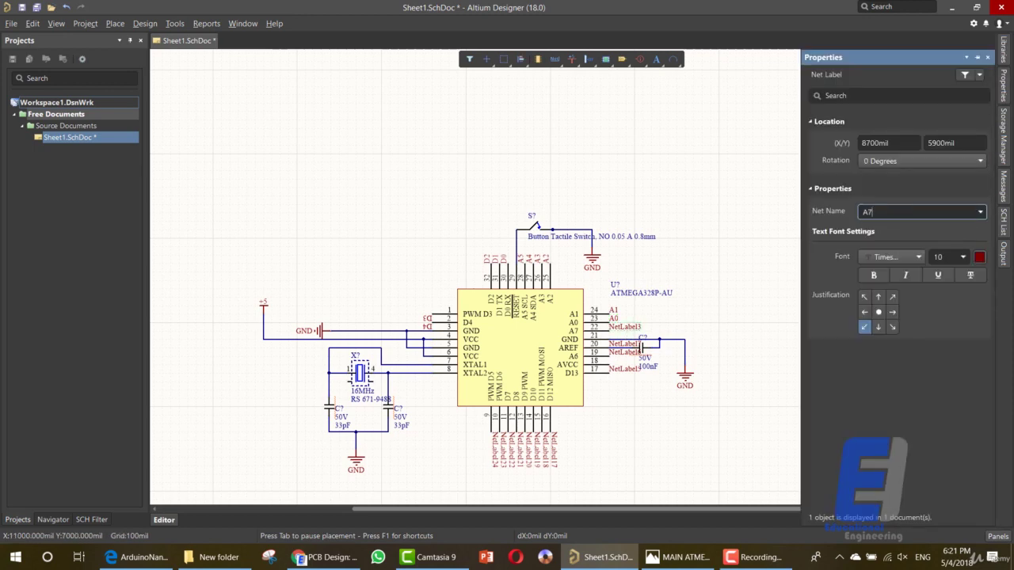
key("Return")
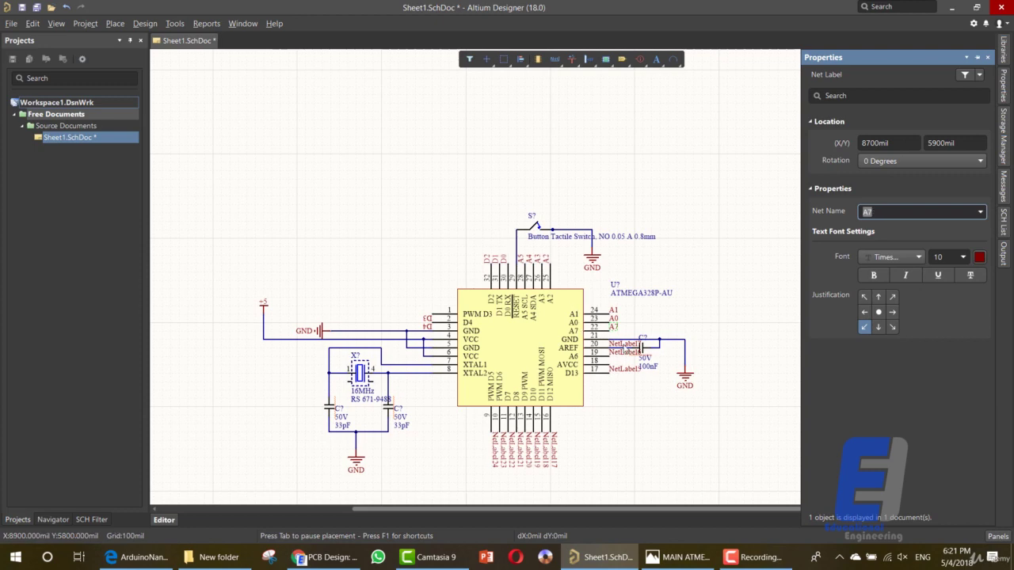
left_click(624, 346)
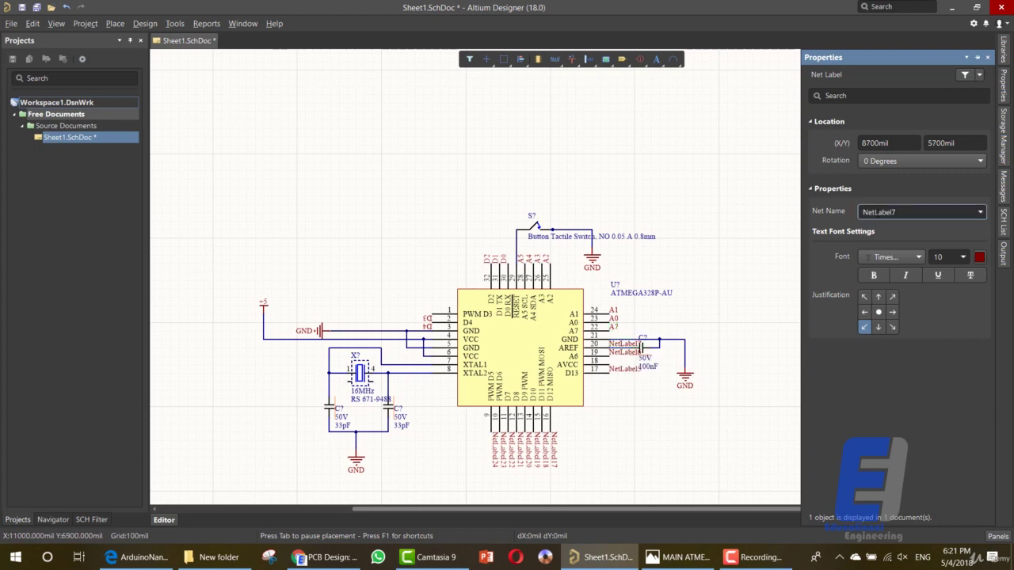
type("AREF")
key("Return")
Step: Rename the net labels on pins 19 and 17 as A6 and D13
left_click(618, 358)
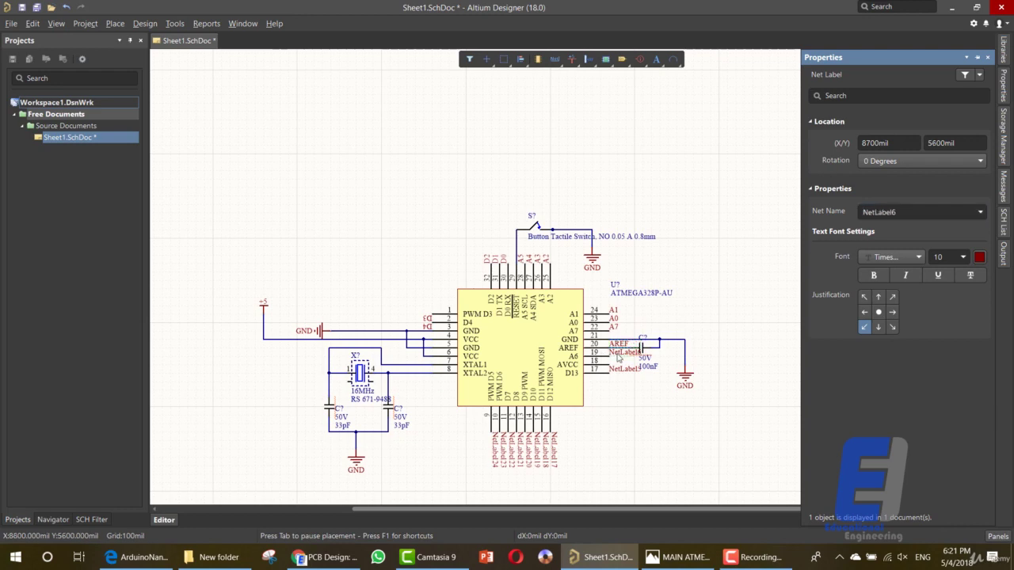
left_click(917, 213)
type("A0")
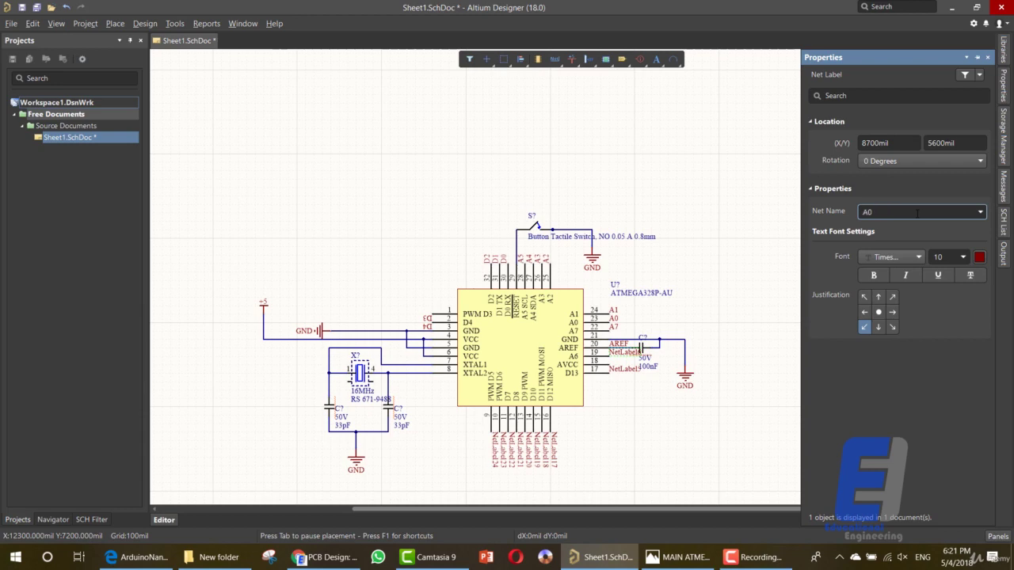
double_click(890, 207)
type("A")
left_click(621, 368)
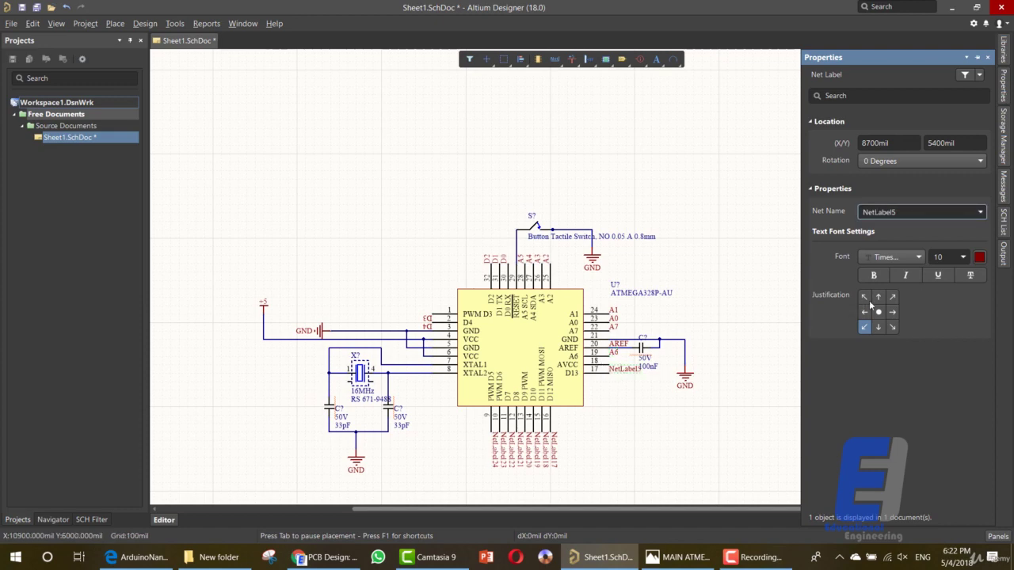
left_click(900, 213)
type("D03")
key("Return")
Step: Rename the net labels on the D12 MISO and D11 PWM MOSI pins (16 and 15) as D12 and D11
left_click(557, 453)
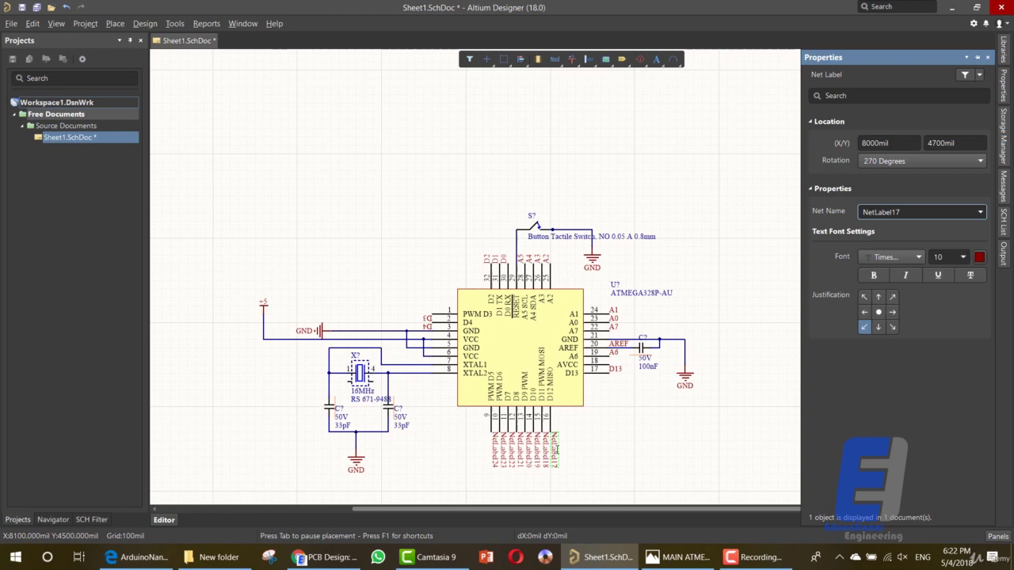
double_click(897, 212)
type("D12")
key("Return")
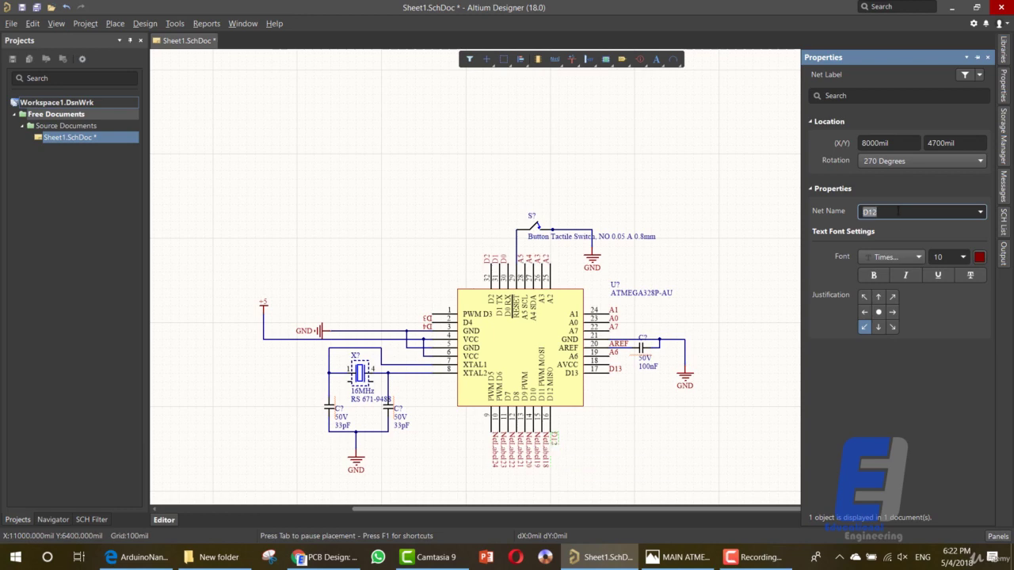
left_click(547, 447)
left_click(900, 211)
double_click(900, 212)
type("D11")
key("Return")
Step: Rename the downward-pointing net labels on pins 14 and 13 as D10 and D9
left_click(540, 451)
type("D")
key("Return")
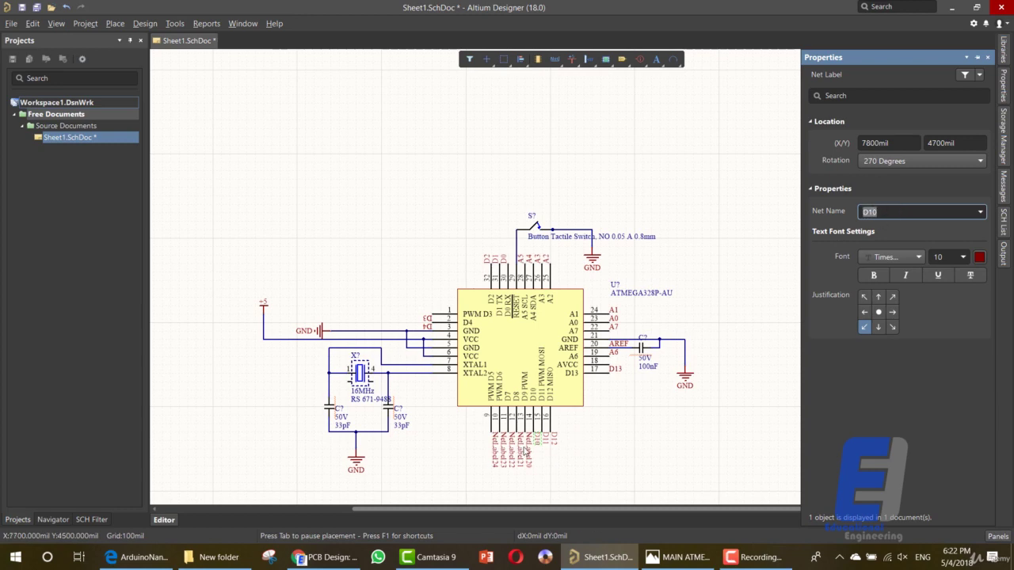
left_click(530, 449)
key("Tab")
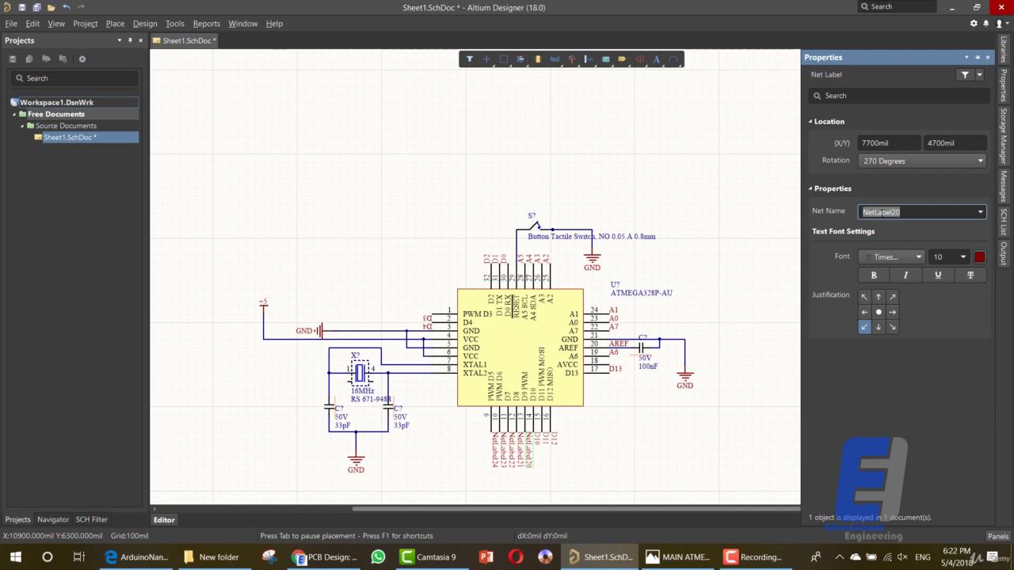
type("D9")
key("Return")
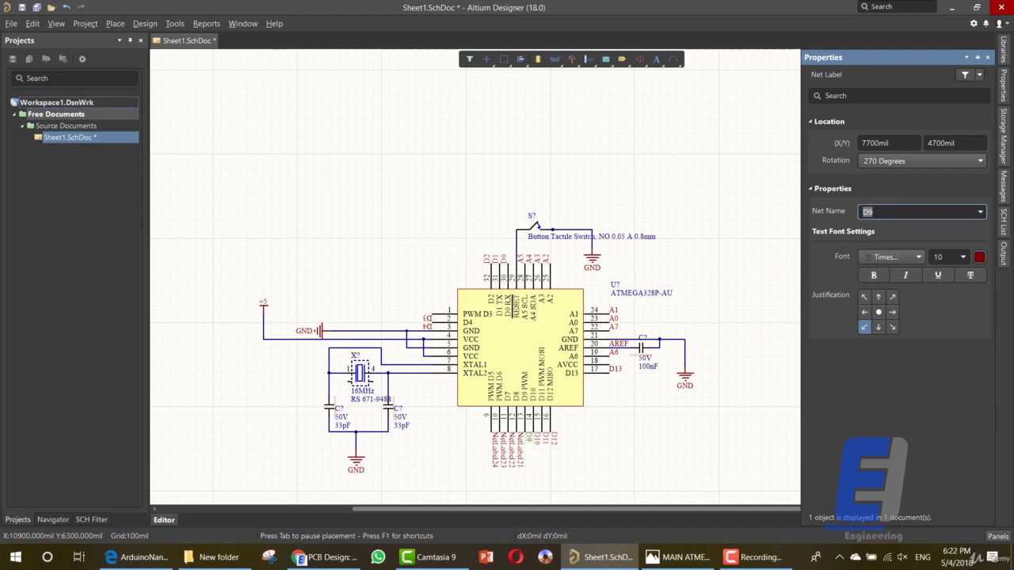
Step: Rename the net labels on the D8 and D7 pins (12 and 11) as D8 and D7
left_click(523, 444)
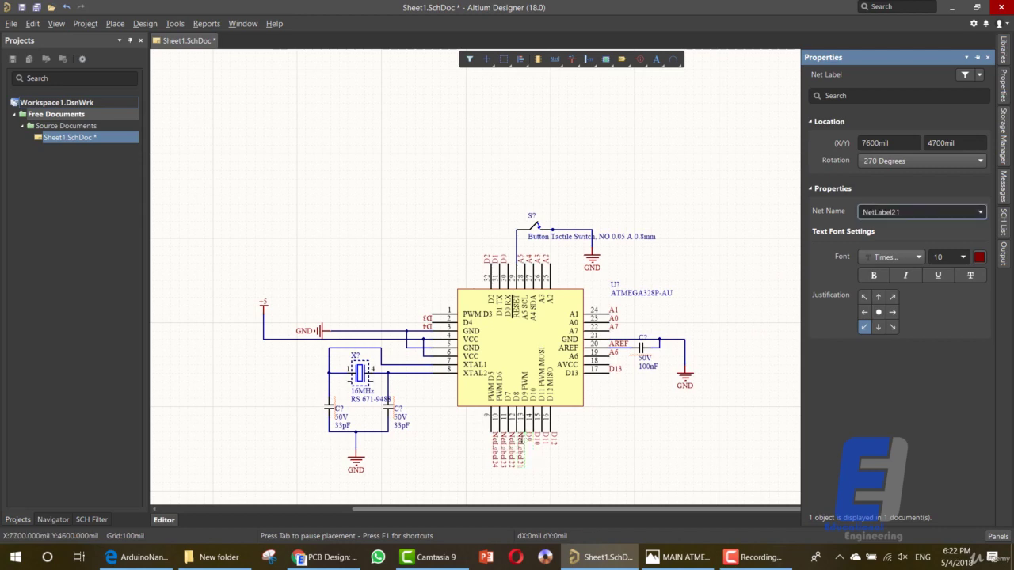
key("Tab")
type("D")
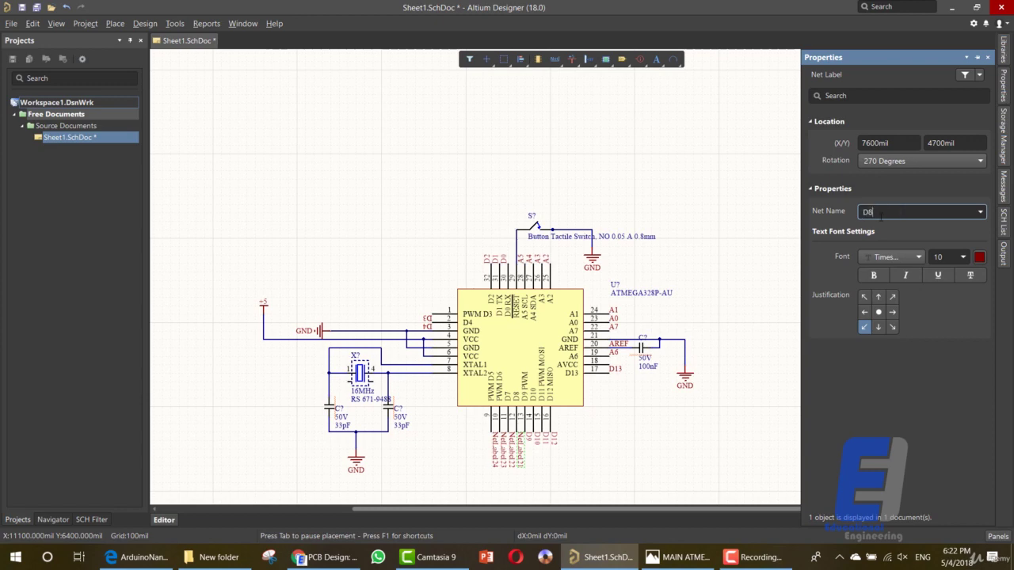
type("8")
key("Return")
right_click(511, 453)
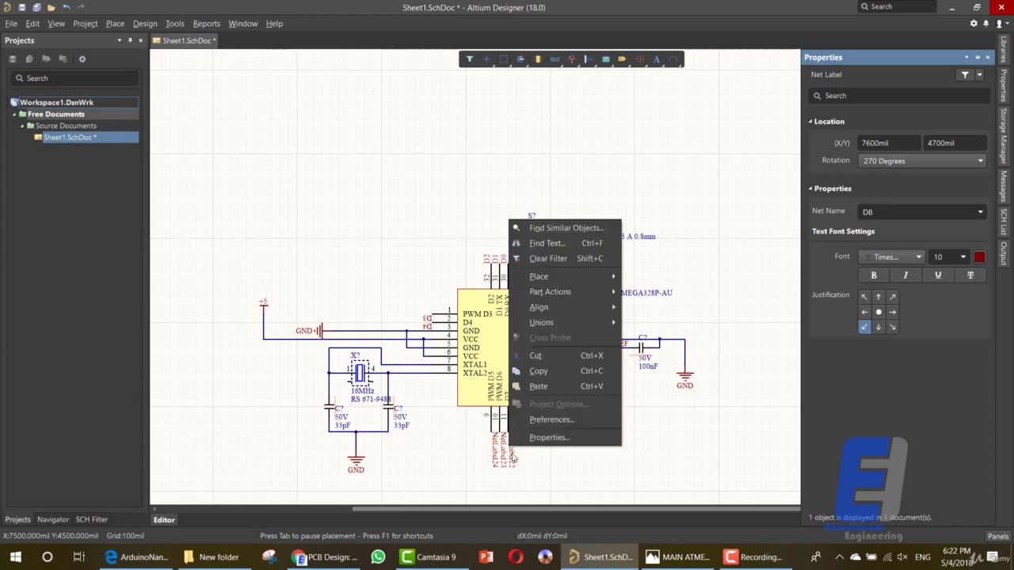
left_click(514, 457)
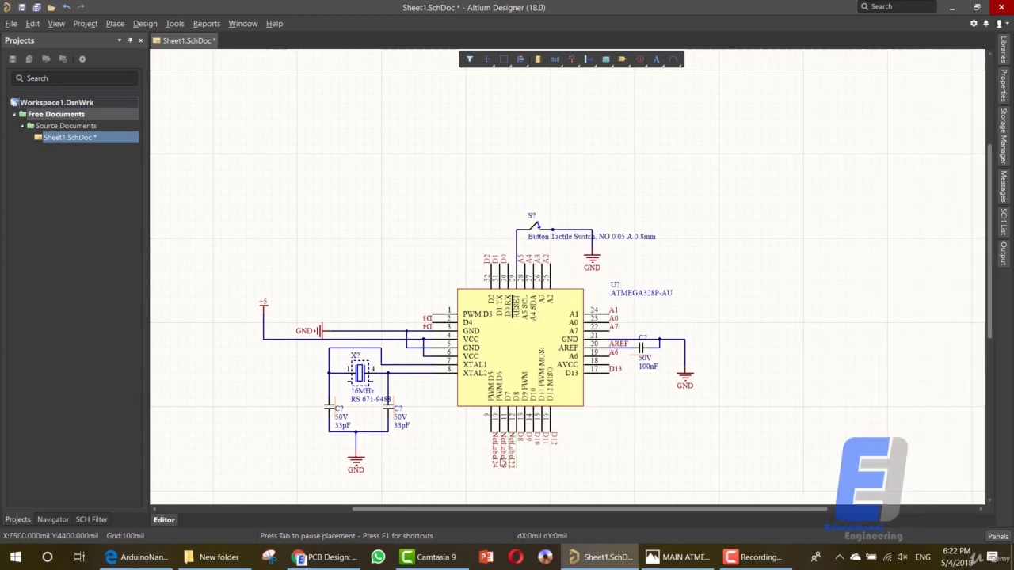
key("Tab")
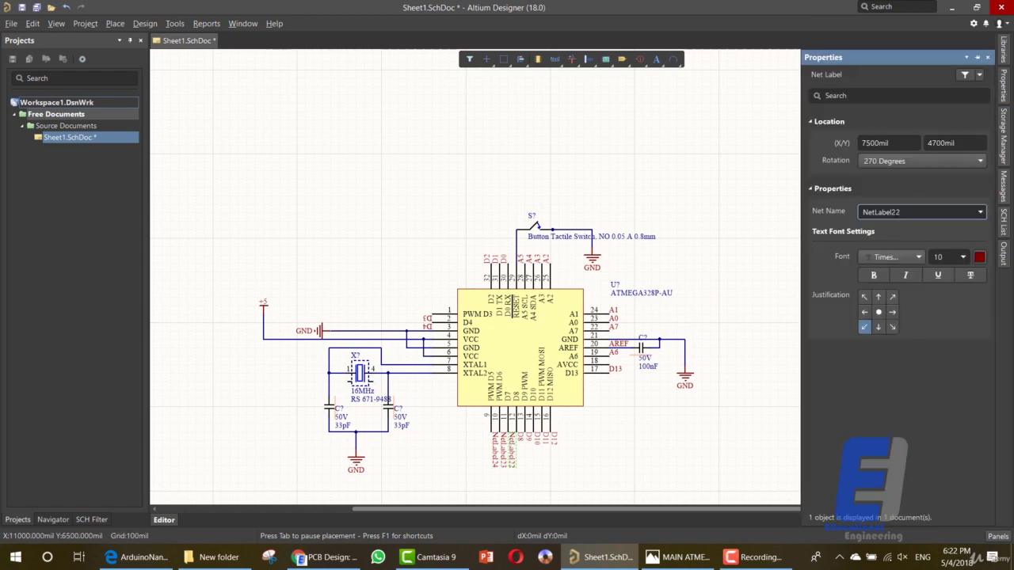
left_click(895, 212)
type("D7")
key("Return")
Step: Rename the net labels on the PWM D6 and PWM D5 pins (10 and 9) as D6 and D5
left_click(503, 444)
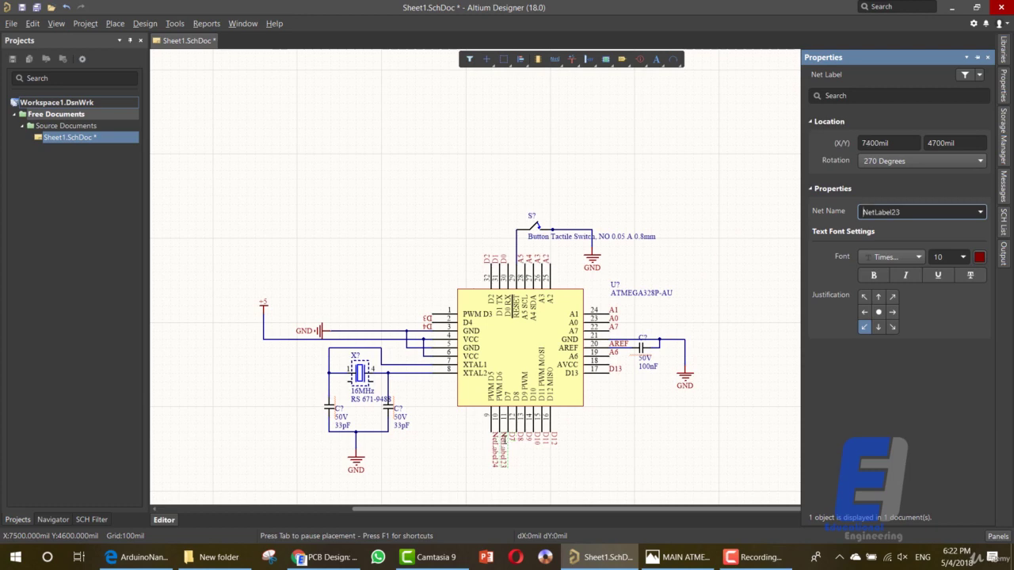
key("Tab")
type("D")
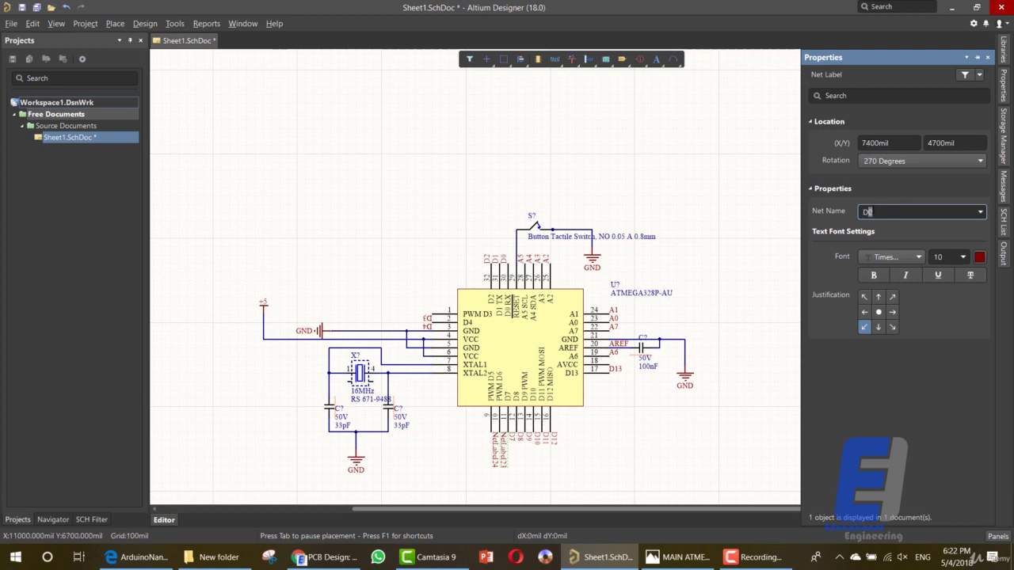
type("6")
key("Return")
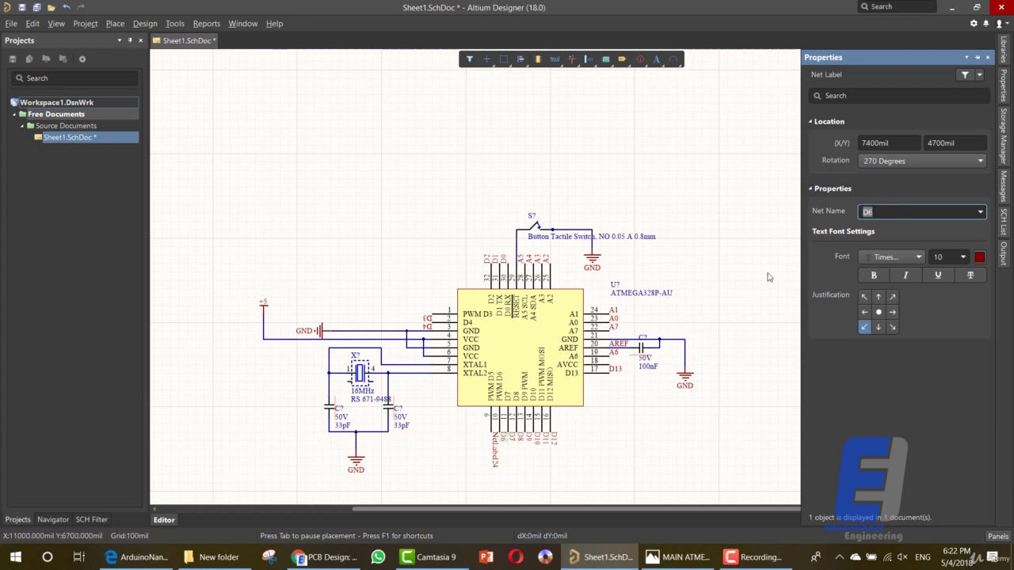
left_click(495, 443)
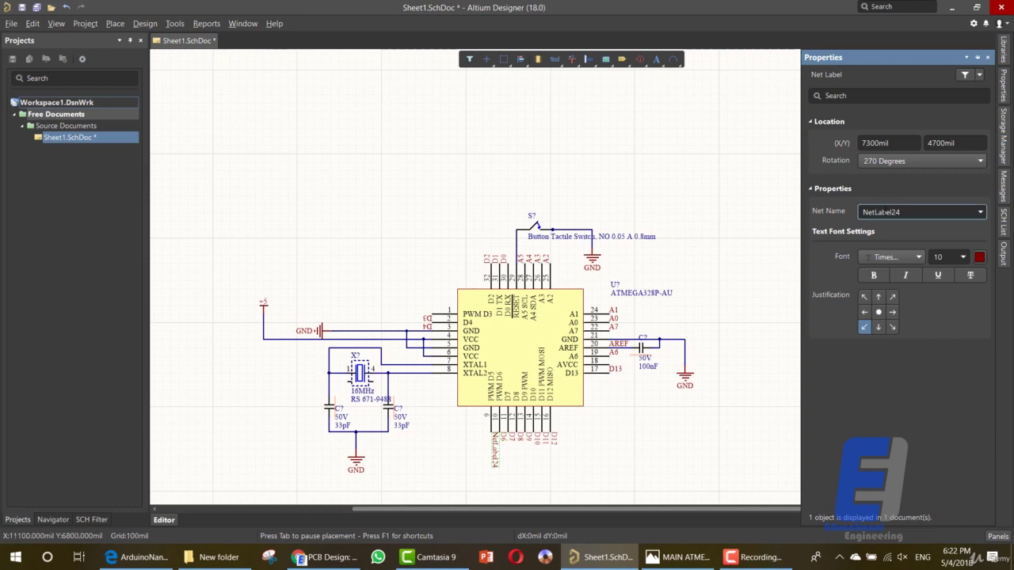
key("Tab")
type("D")
key("Return")
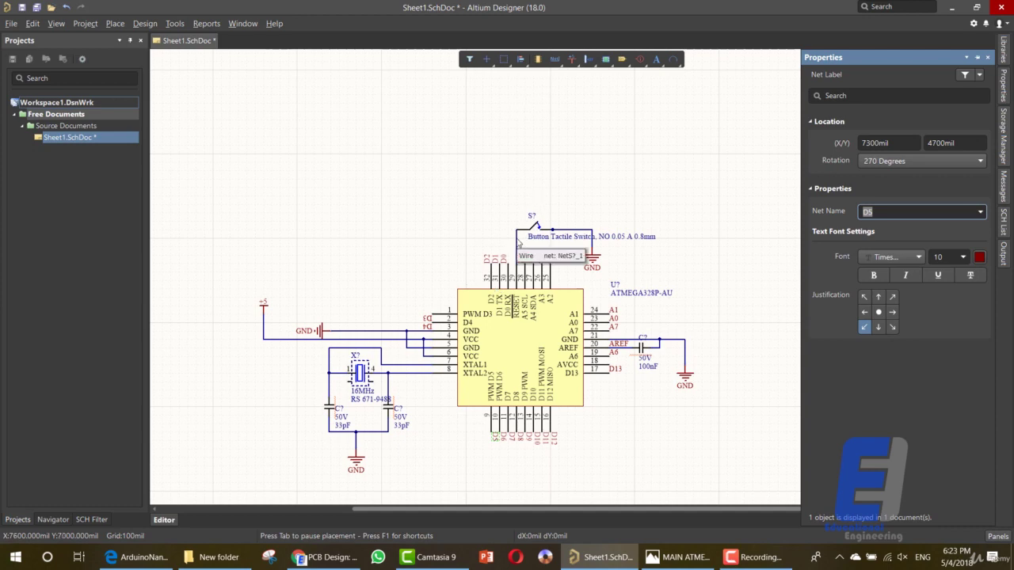
Step: Add a vertical net label named RESET to the wire between pin 29 and the tactile switch, and save the schematic
left_click(558, 62)
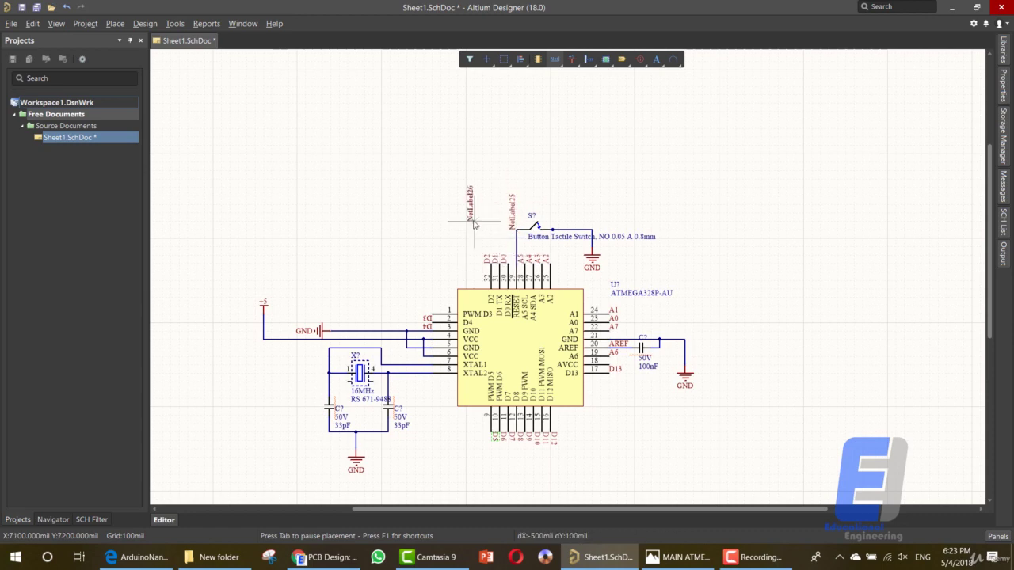
left_click(508, 214)
key("Tab")
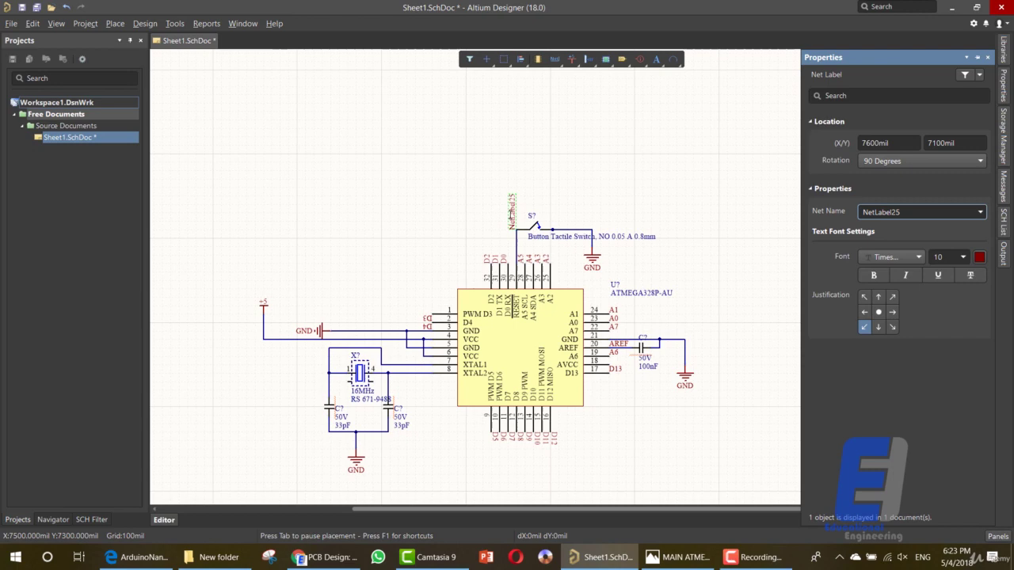
double_click(869, 212)
type("RESET")
key("Return")
left_click(578, 176)
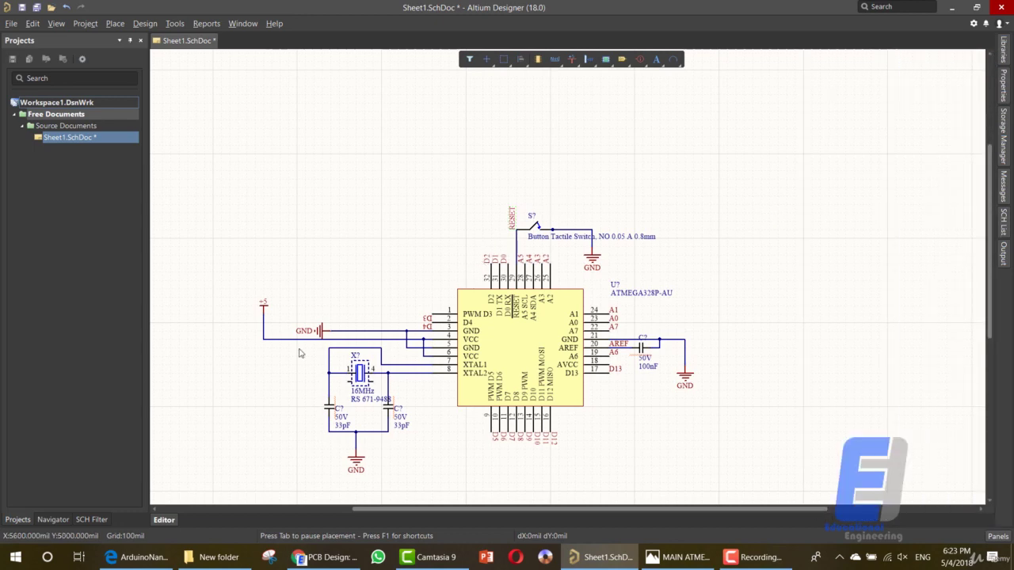
left_click(512, 219)
left_click(37, 9)
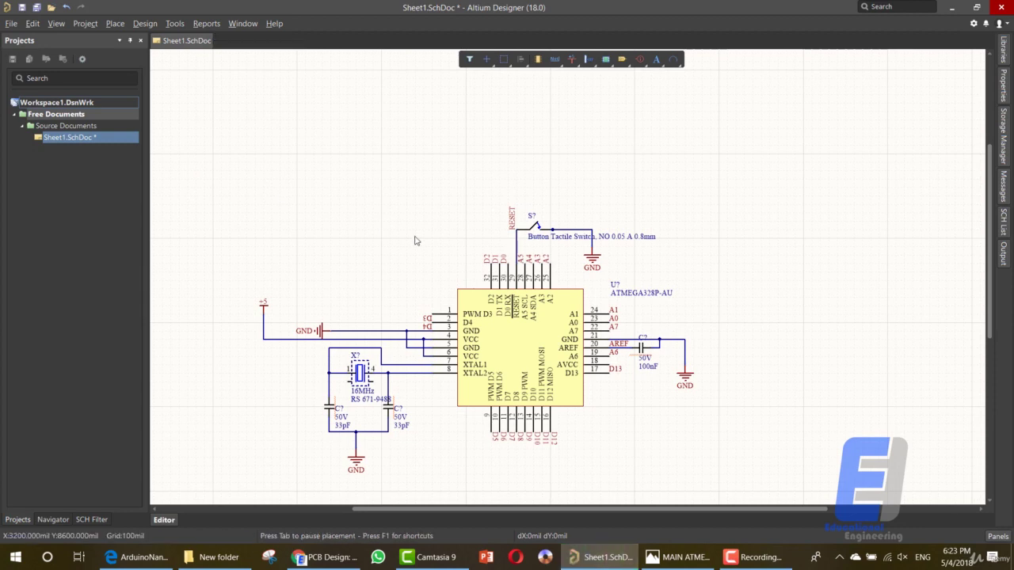